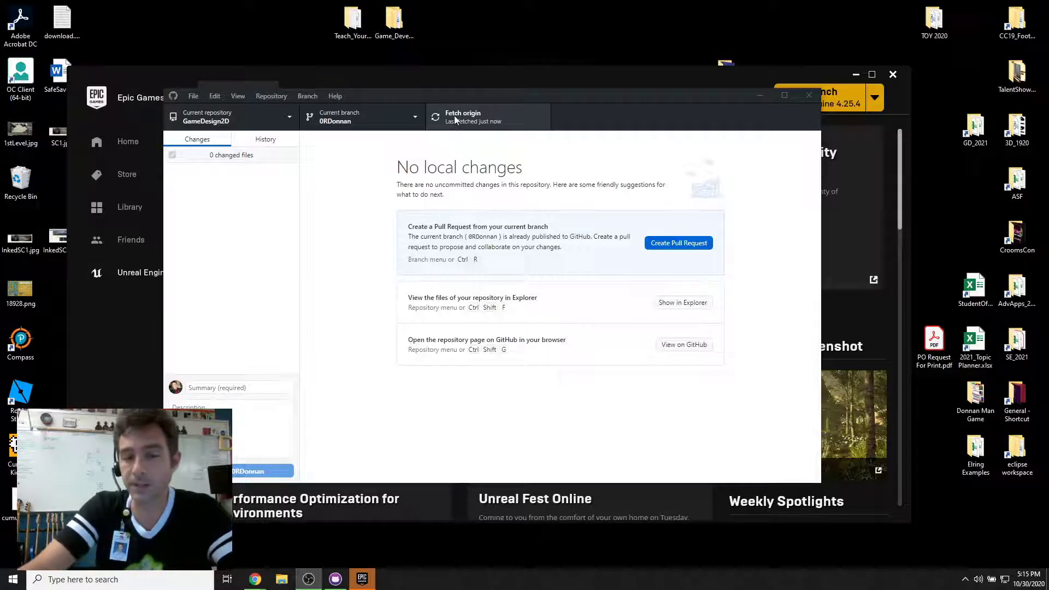
Check the GameDesign2D repository for local changes and minimize the GitHub Desktop window.
left_click(219, 142)
right_click(223, 156)
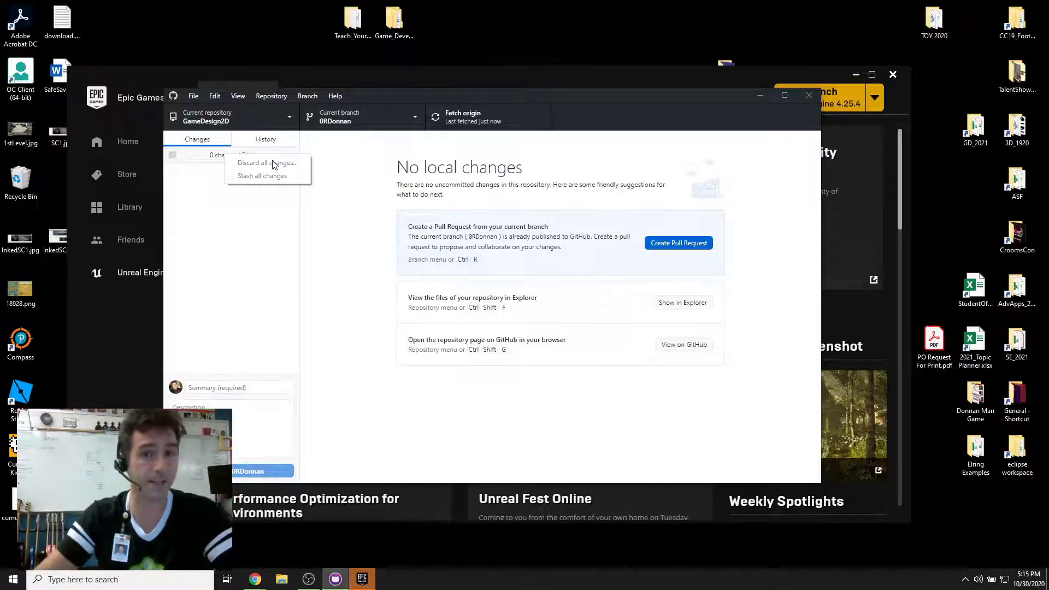
left_click(759, 95)
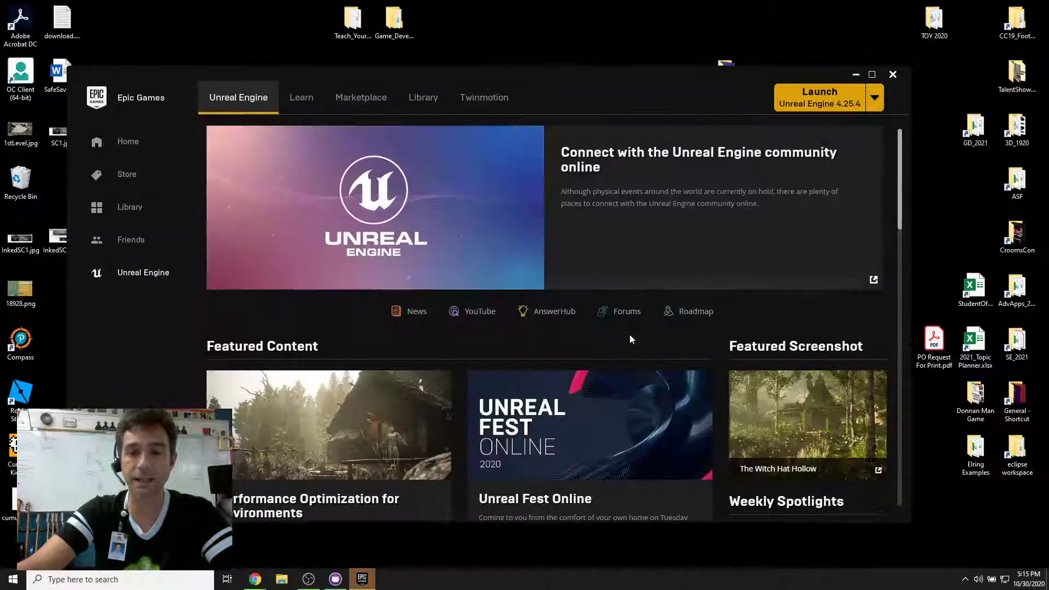
Open the GameDesign2D project from the Unreal Engine library in the Epic Games Launcher.
scroll(630, 338, "down", 3)
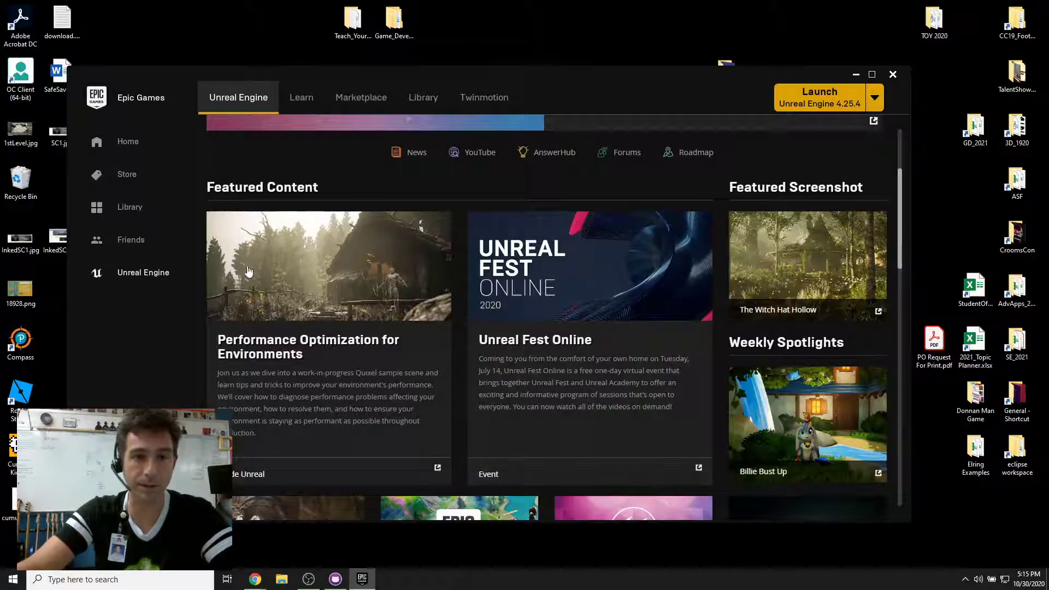
left_click(423, 97)
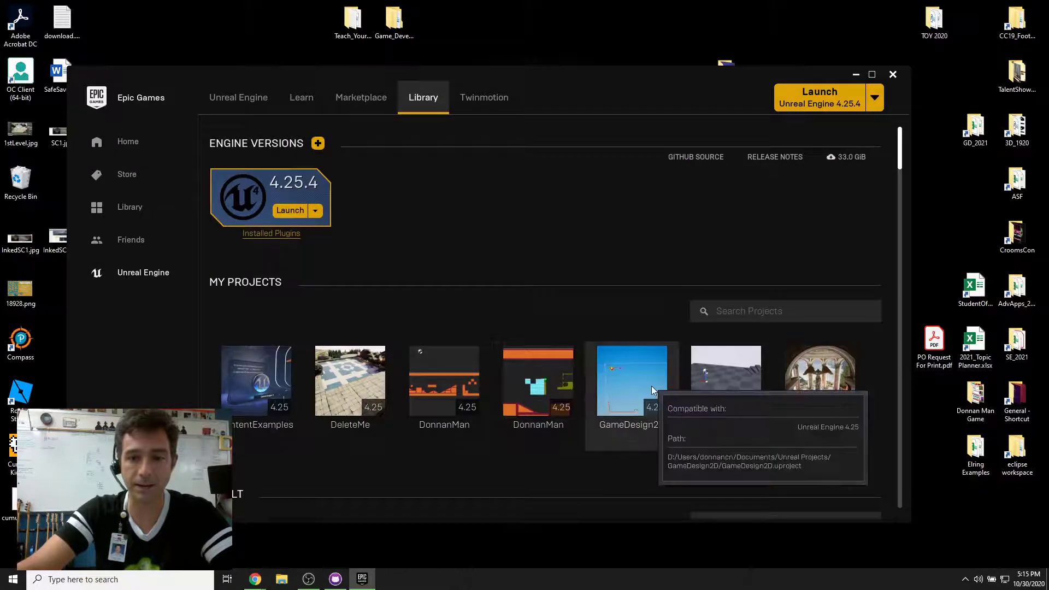
double_click(652, 386)
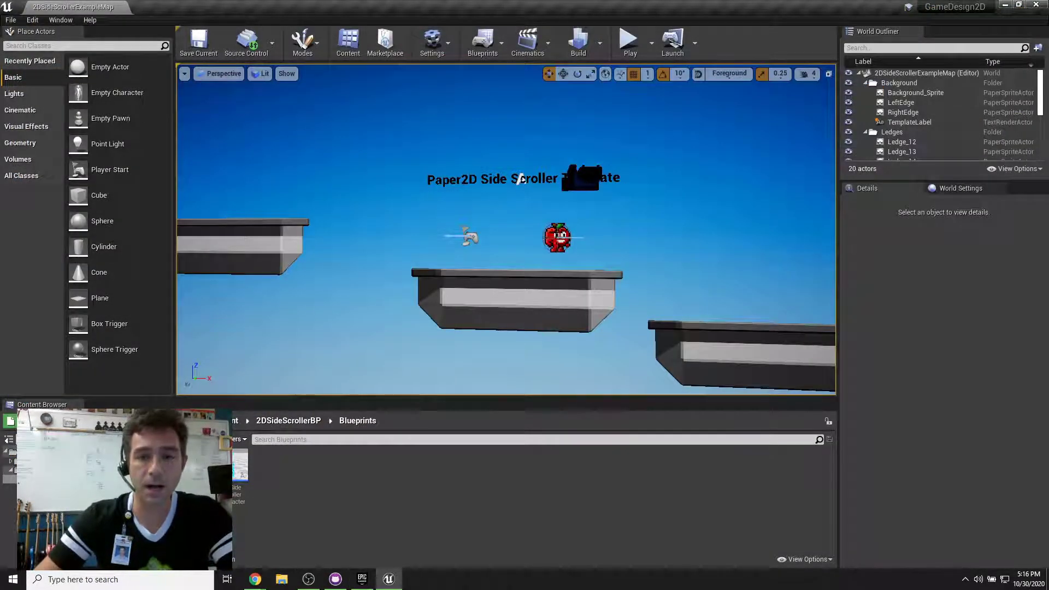
Select the apple character in the level and enlarge its component list so every component fits.
left_click(557, 238)
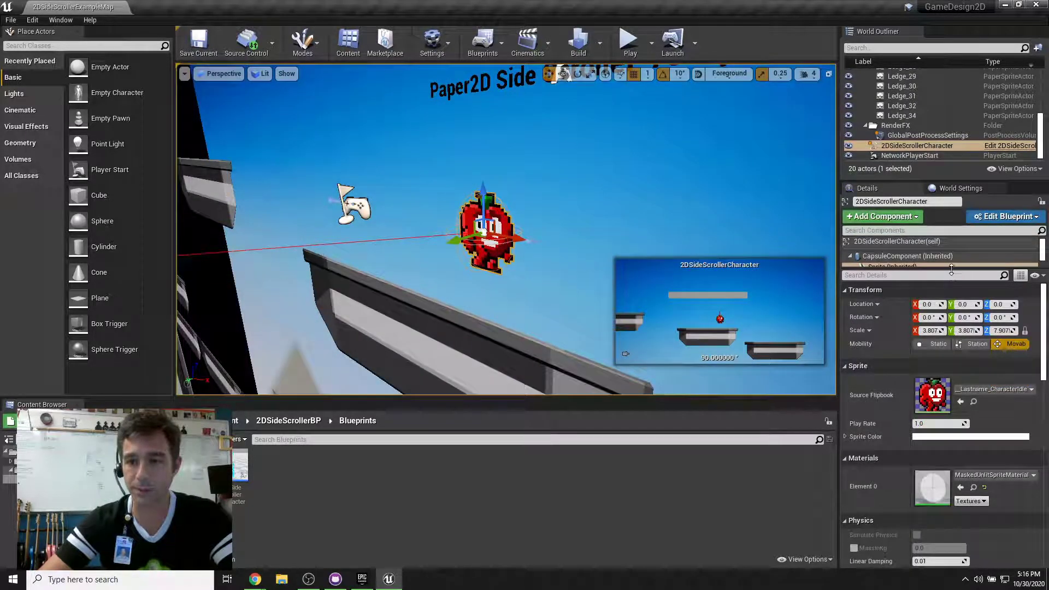
left_click_drag(951, 268, 946, 352)
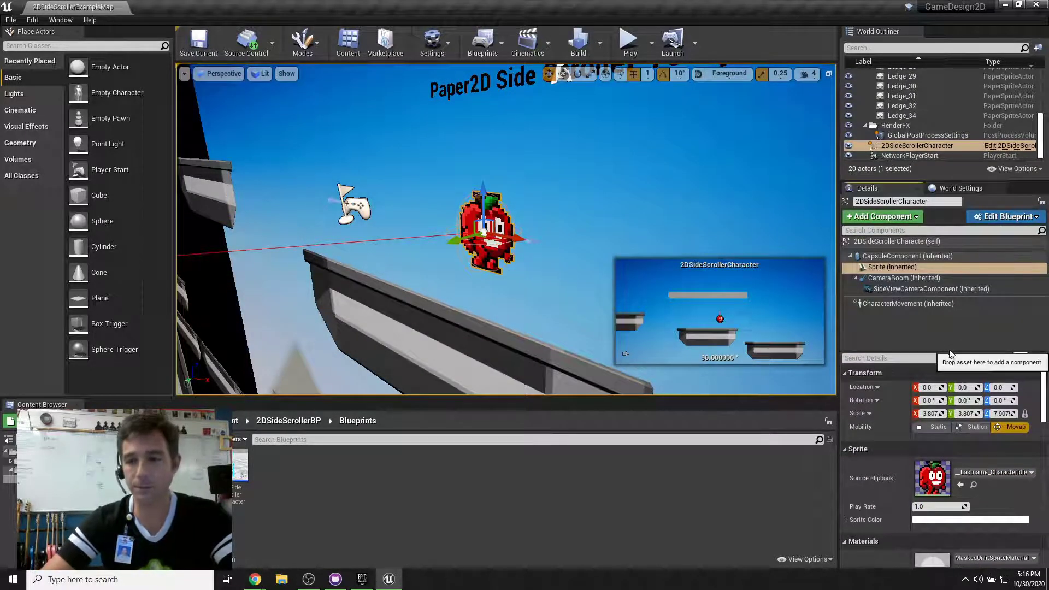
left_click_drag(955, 350, 961, 327)
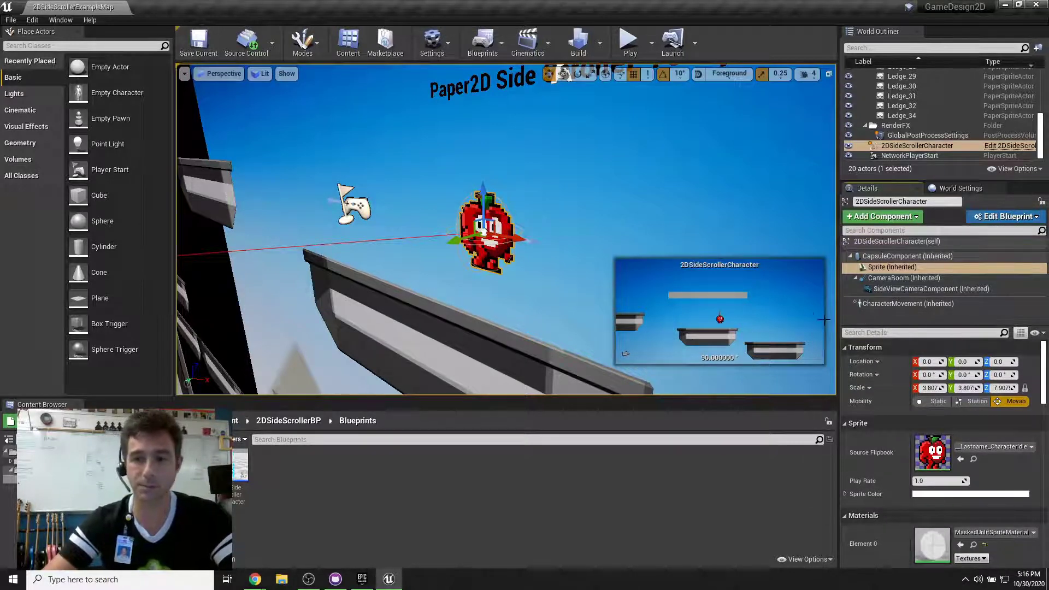
Examine the character's capsule, camera and CharacterMovement component settings, finishing with the Sprite component selected.
left_click(903, 257)
left_click(904, 279)
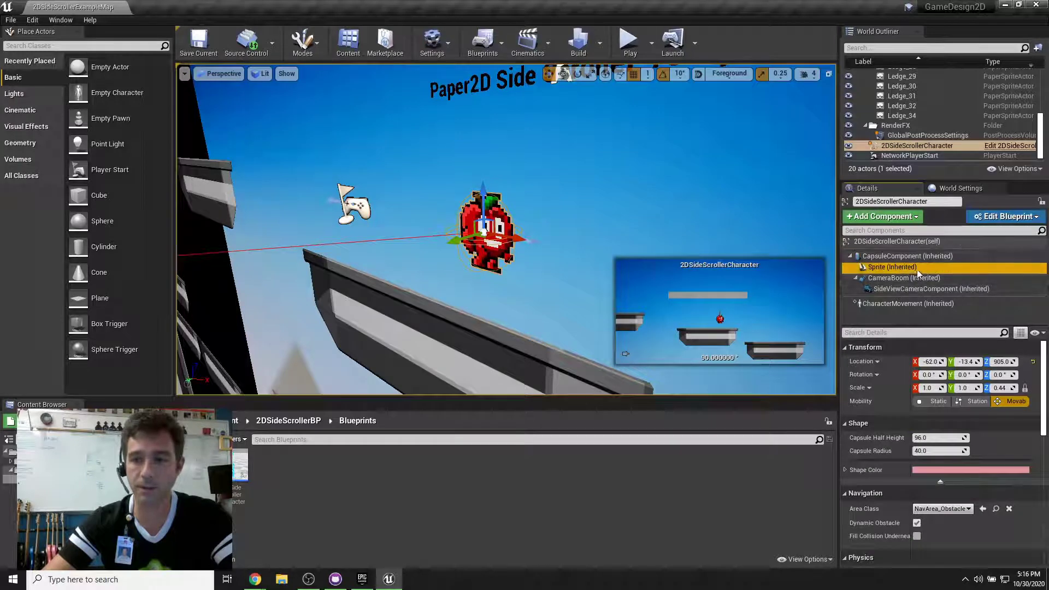
left_click(918, 289)
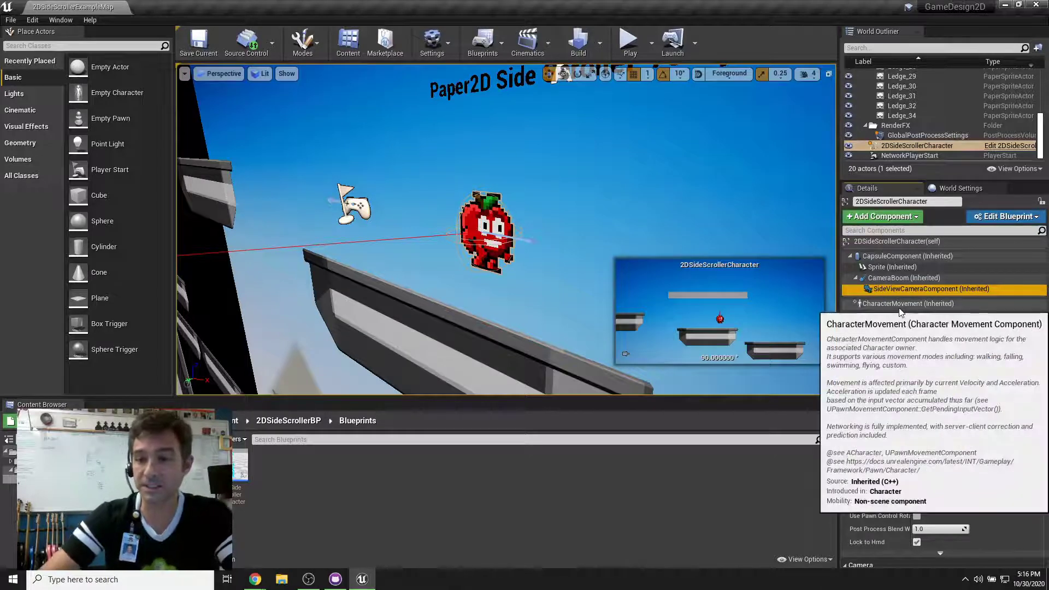
left_click(900, 308)
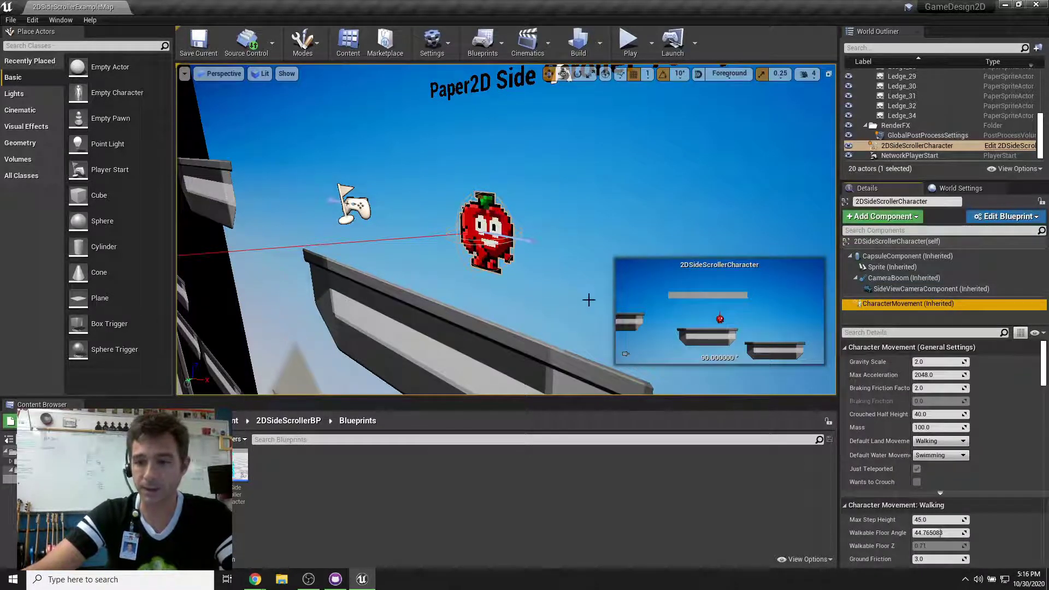
scroll(973, 533, "down", 5)
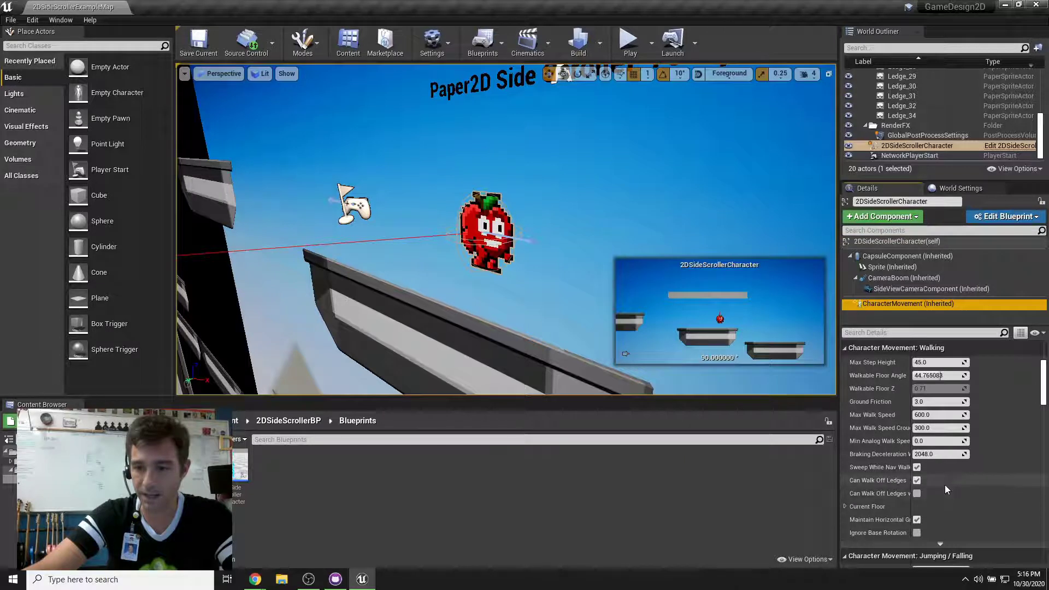
scroll(991, 463, "down", 3)
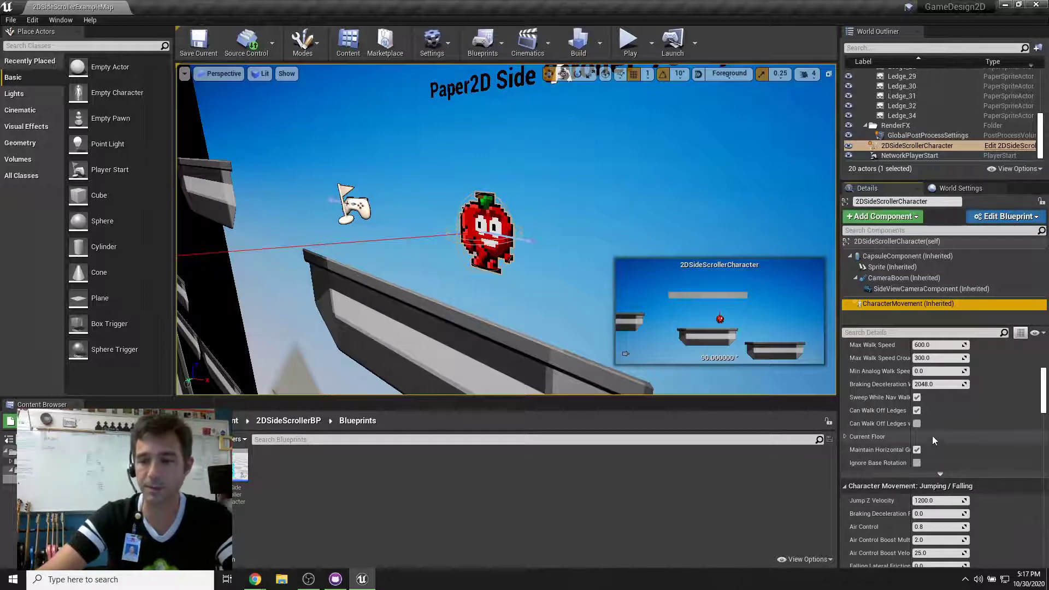
scroll(946, 435, "up", 8)
scroll(964, 435, "up", 1)
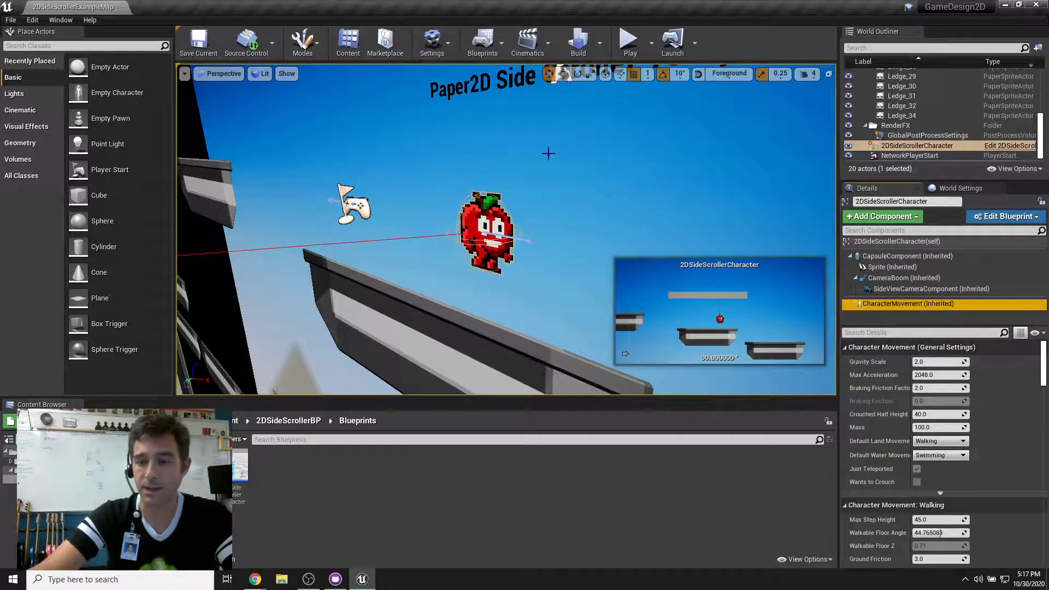
mouse_move(906, 306)
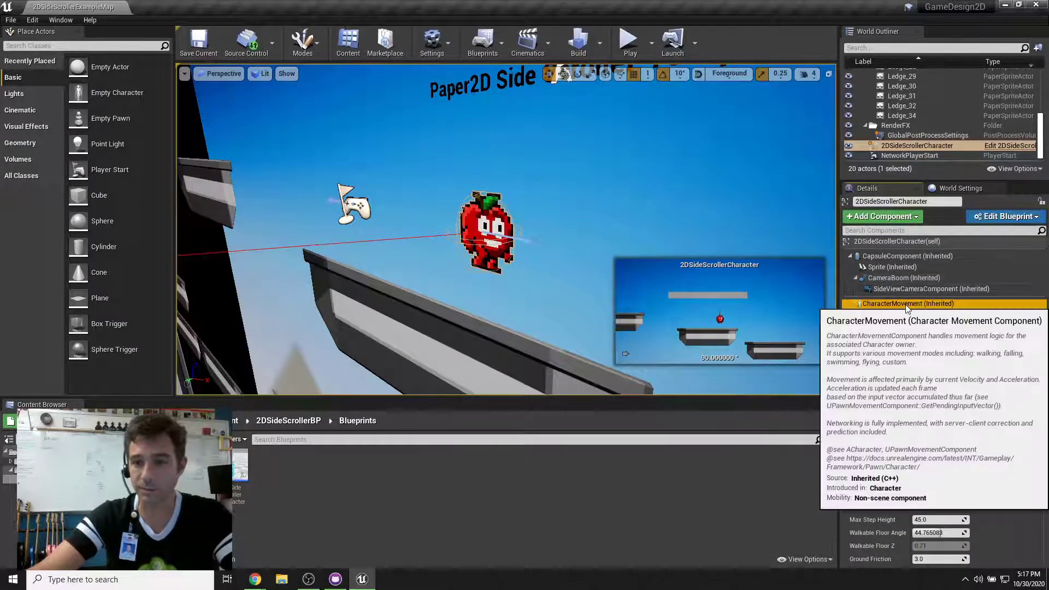
left_click(905, 257)
left_click(896, 267)
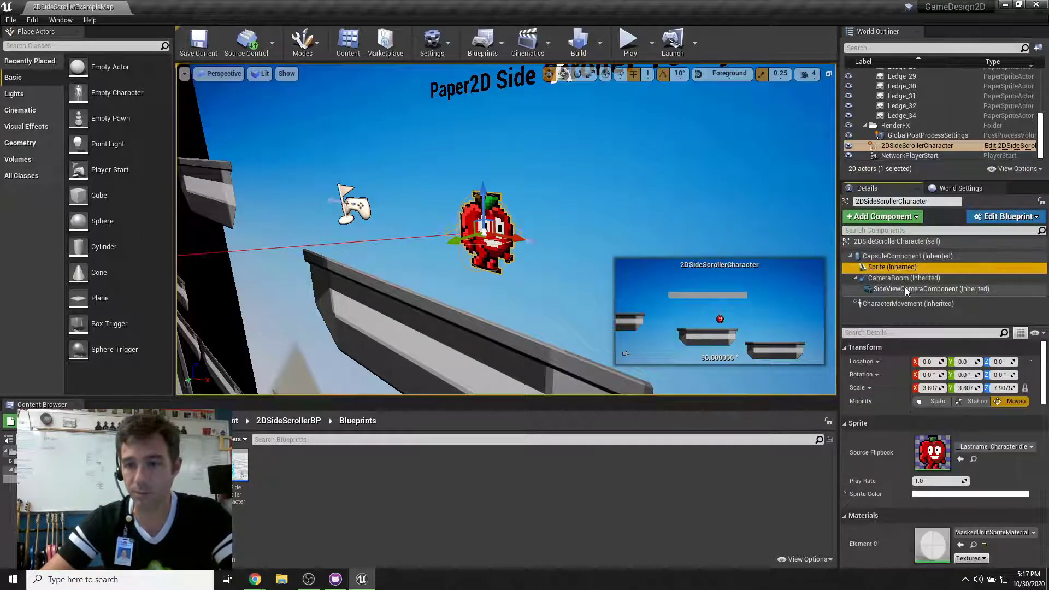
mouse_move(910, 280)
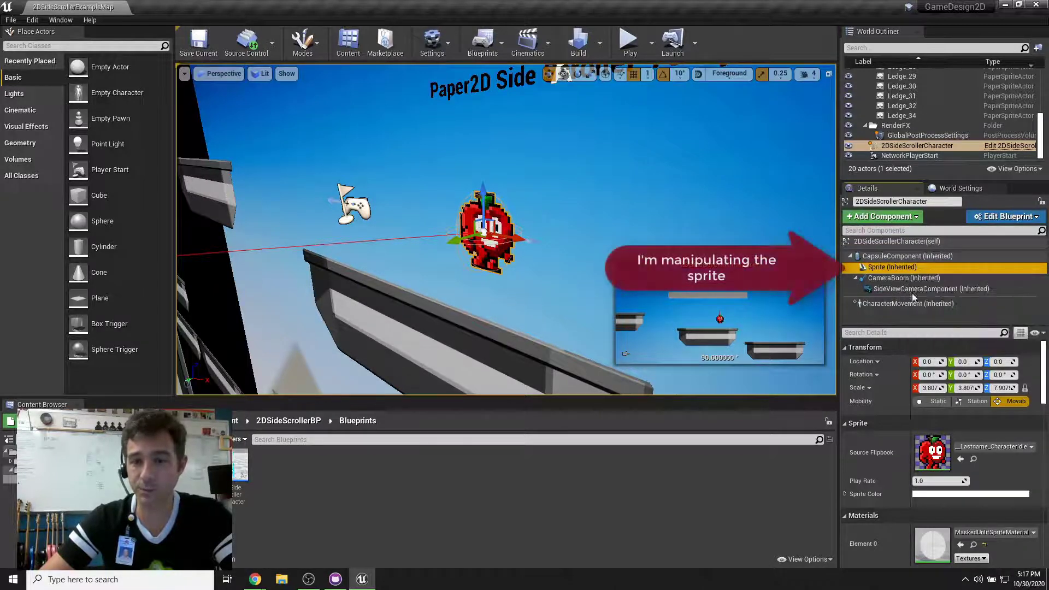
Try to set the Sprite component's scale to 1 on all axes with the proportions locked.
left_click(931, 388)
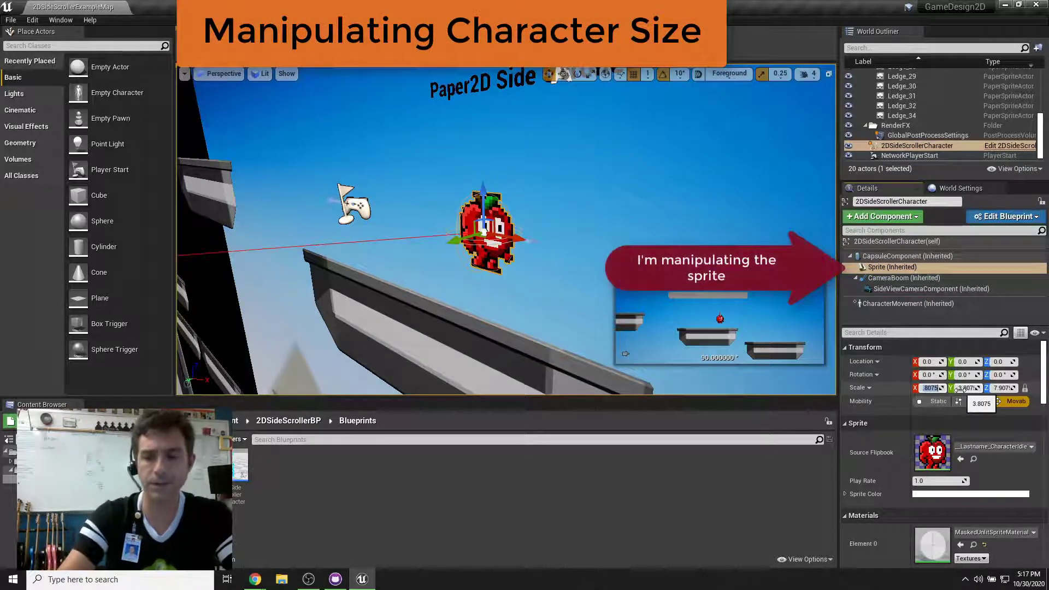
type("1")
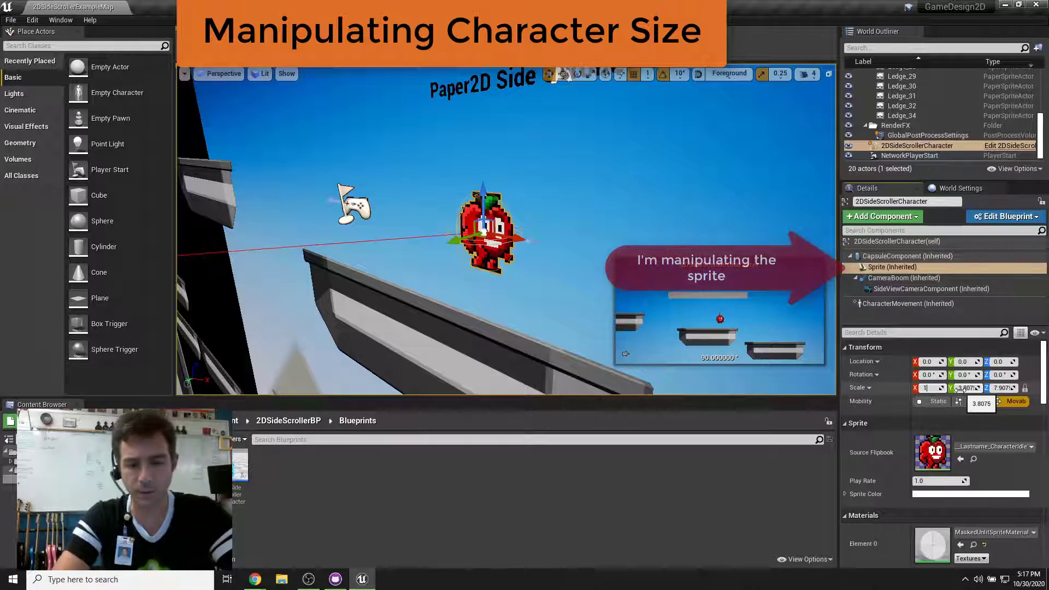
key("Return")
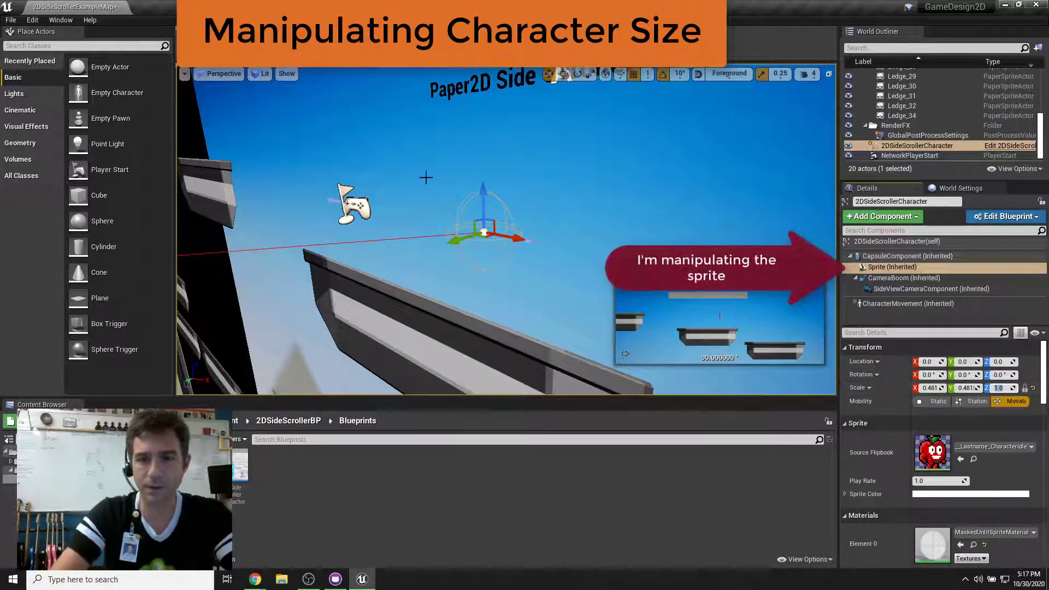
Unlock the Sprite component's scale proportions and set its scale to X 1, Y 1 and Z 2.
right_click_drag(543, 201, 664, 216)
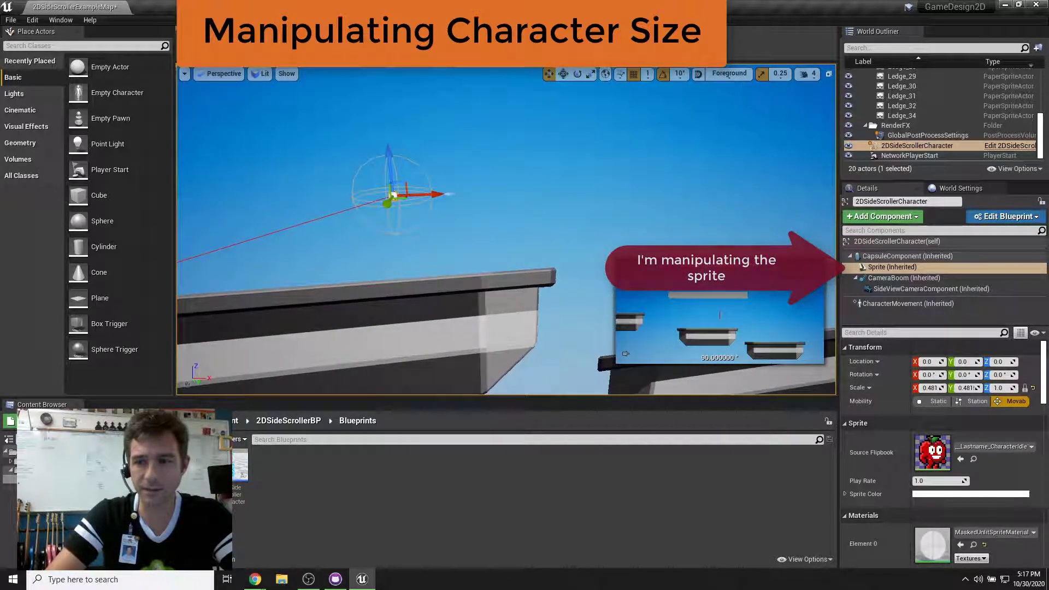
left_click(1024, 387)
left_click(930, 388)
type("1")
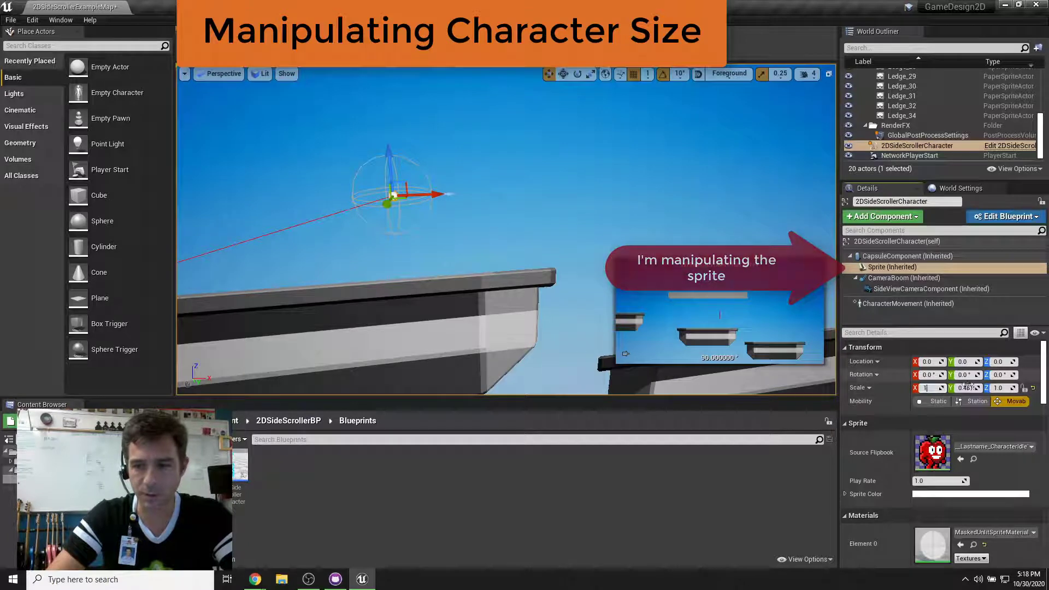
left_click(965, 388)
type("1")
type("2")
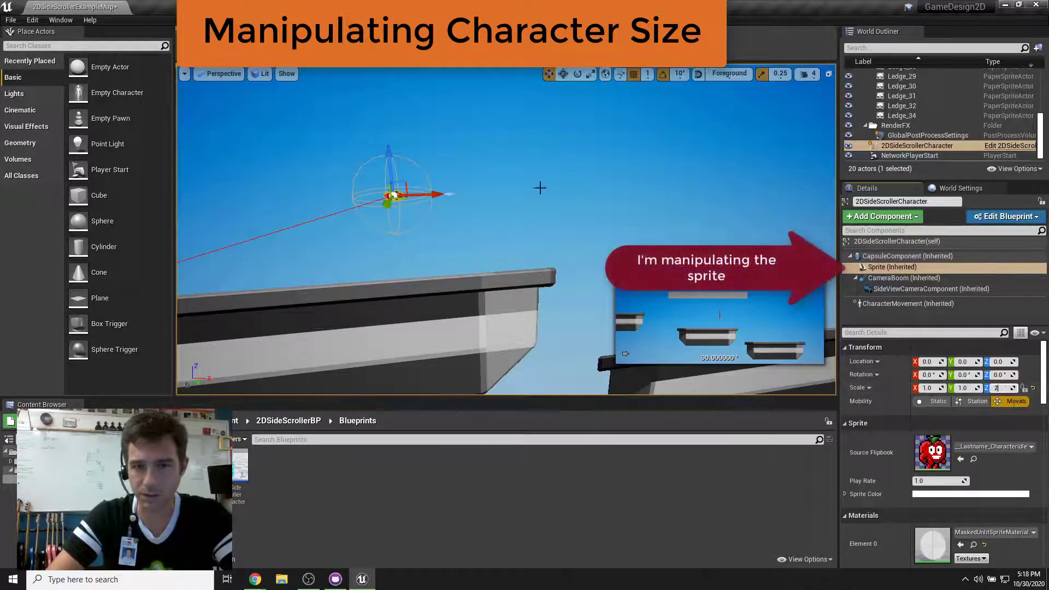
right_click_drag(539, 187, 513, 175)
mouse_move(412, 183)
right_mouse_down()
mouse_move(445, 172)
mouse_move(380, 188)
mouse_move(412, 183)
right_mouse_up()
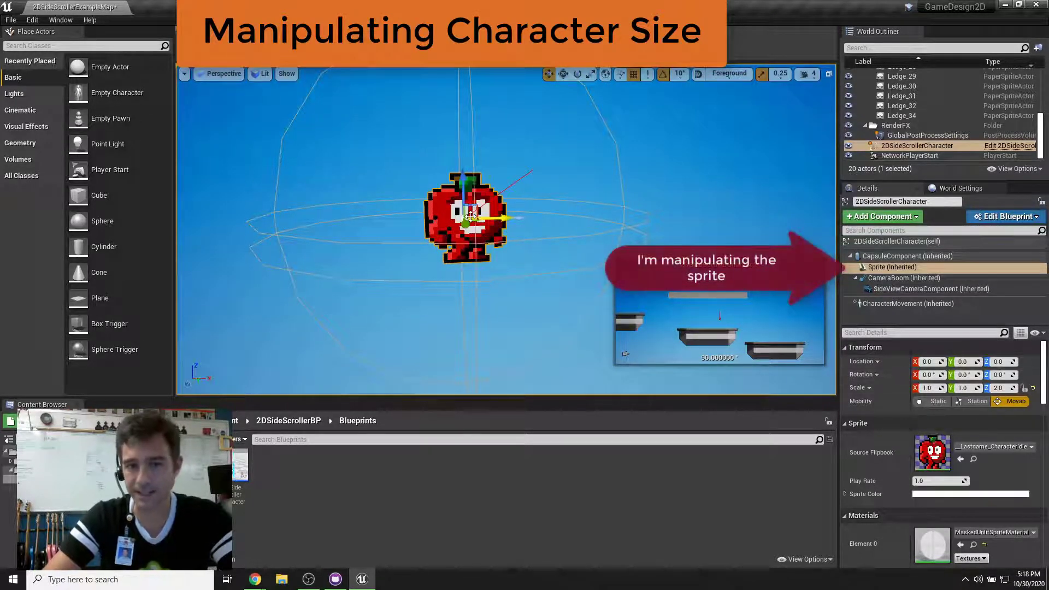
Reselect the character and set its CapsuleComponent's Z scale to 0.5.
left_click(347, 244)
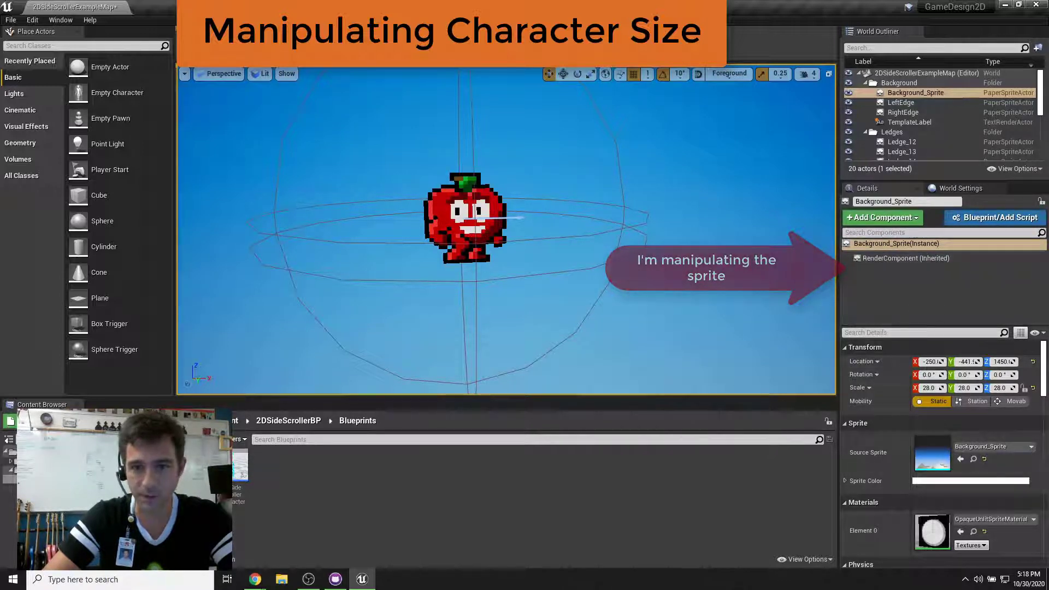
left_click(440, 204)
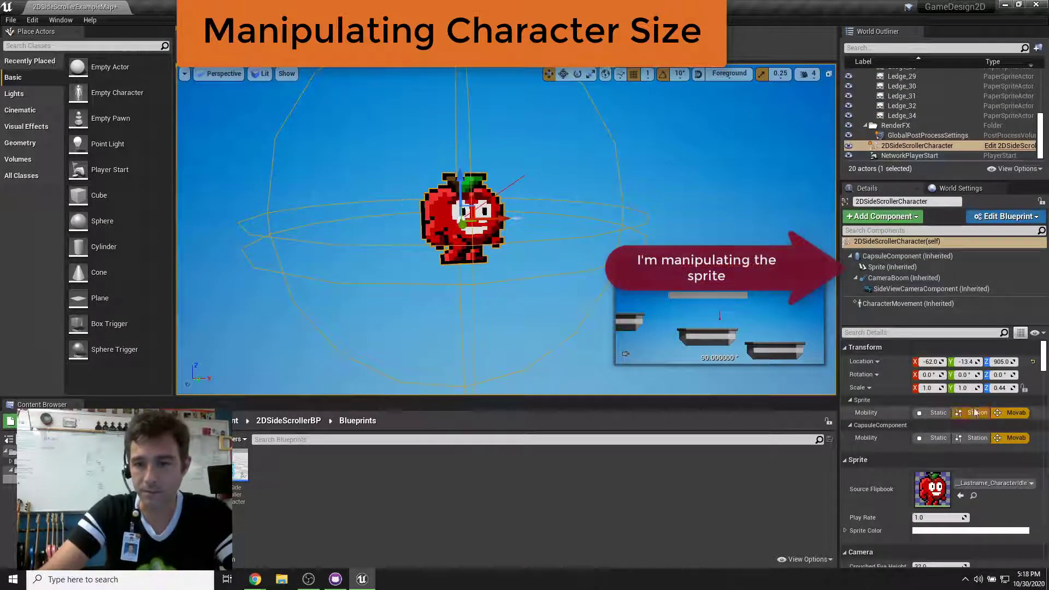
left_click(888, 267)
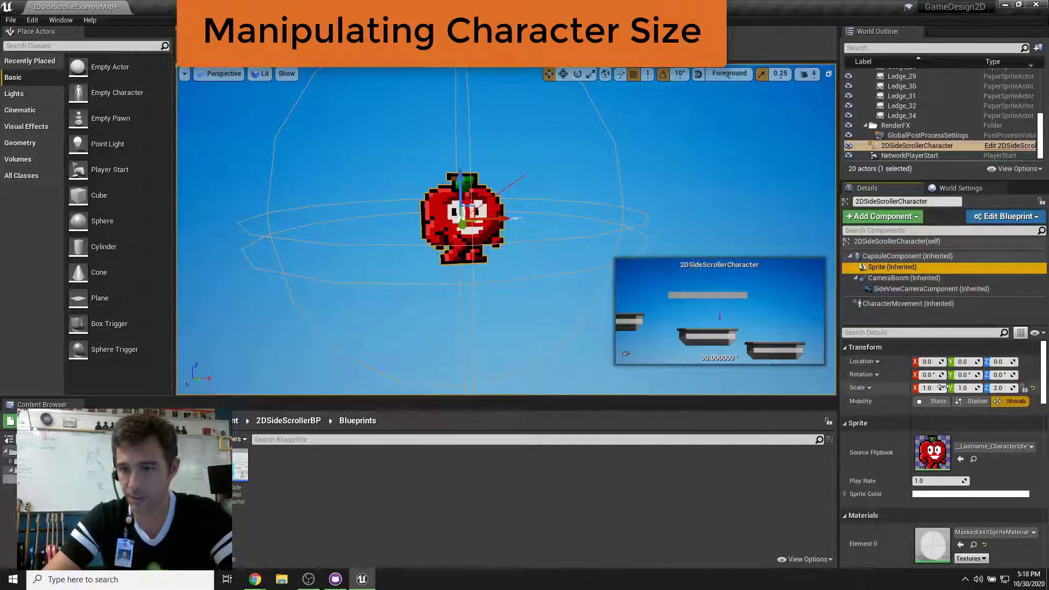
left_click(894, 256)
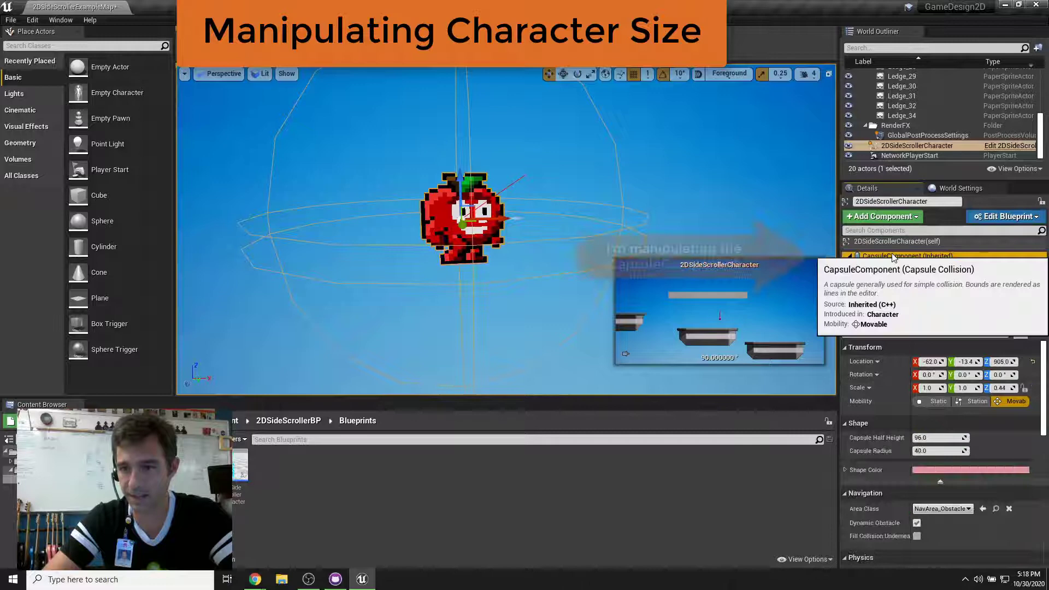
left_click(1000, 389)
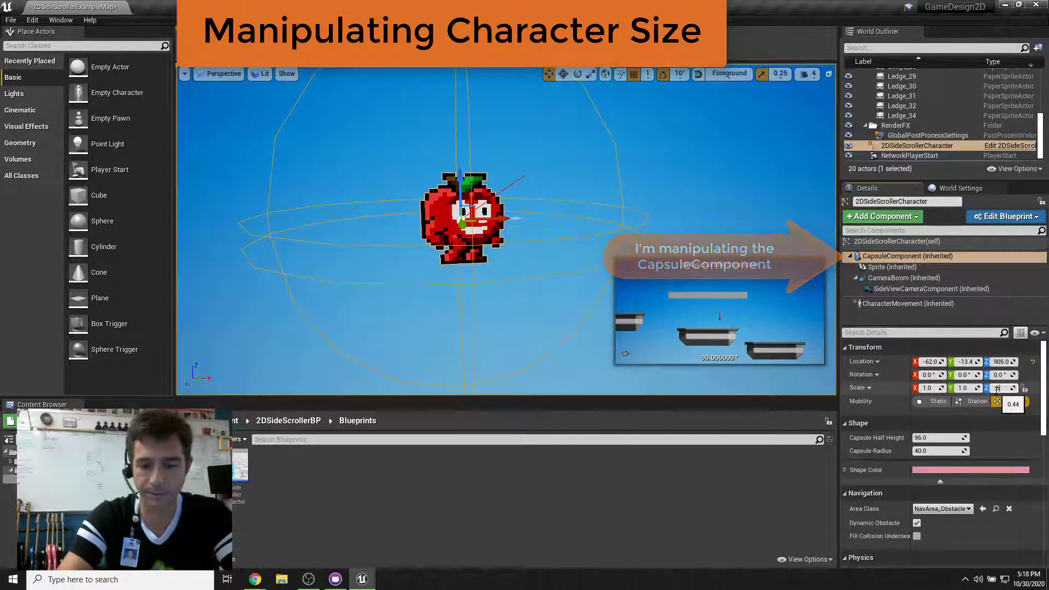
key("Return")
right_click_drag(497, 291, 545, 289)
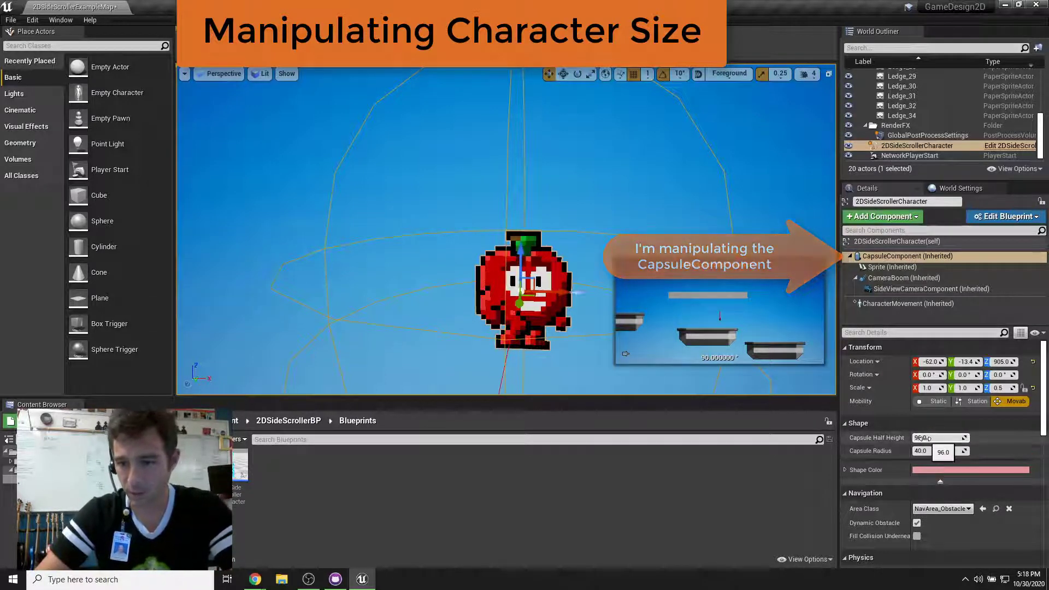
Reduce the CapsuleComponent's radius to 34 and further to 24 to narrow the collision capsule.
left_click(962, 451)
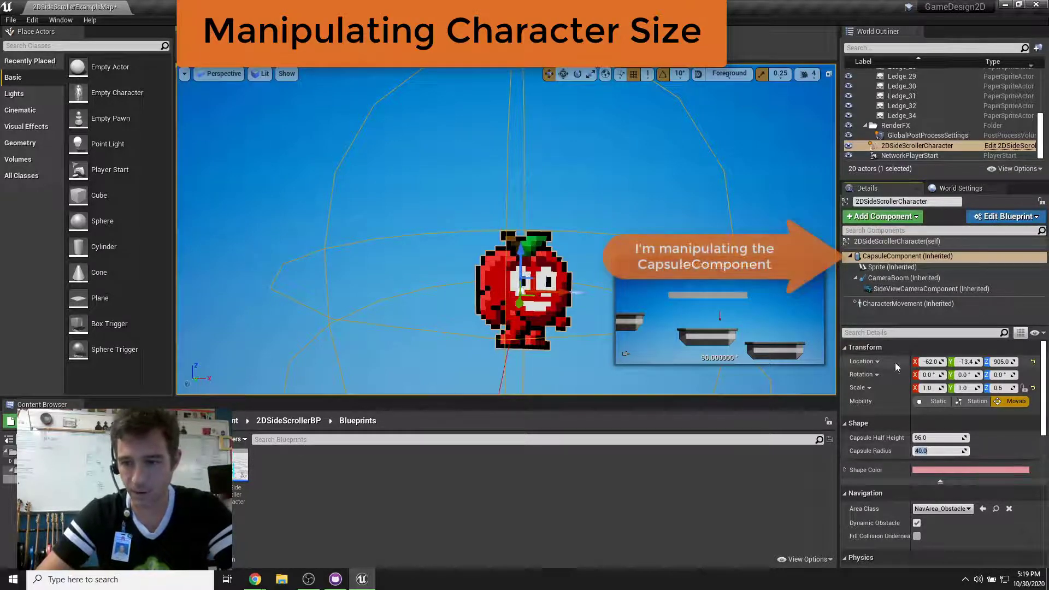
type("34")
key("Return")
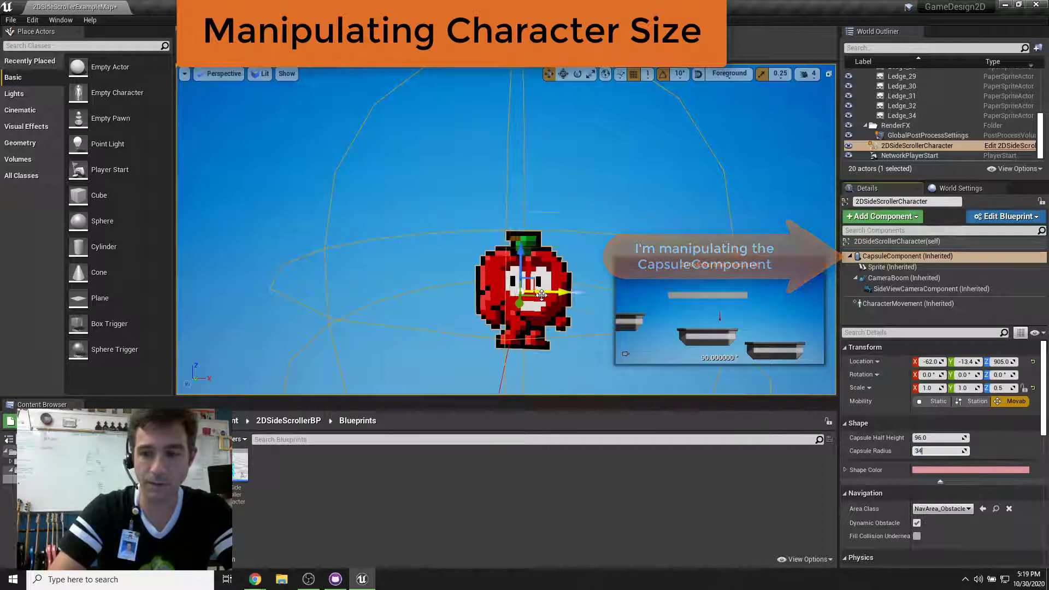
type("2")
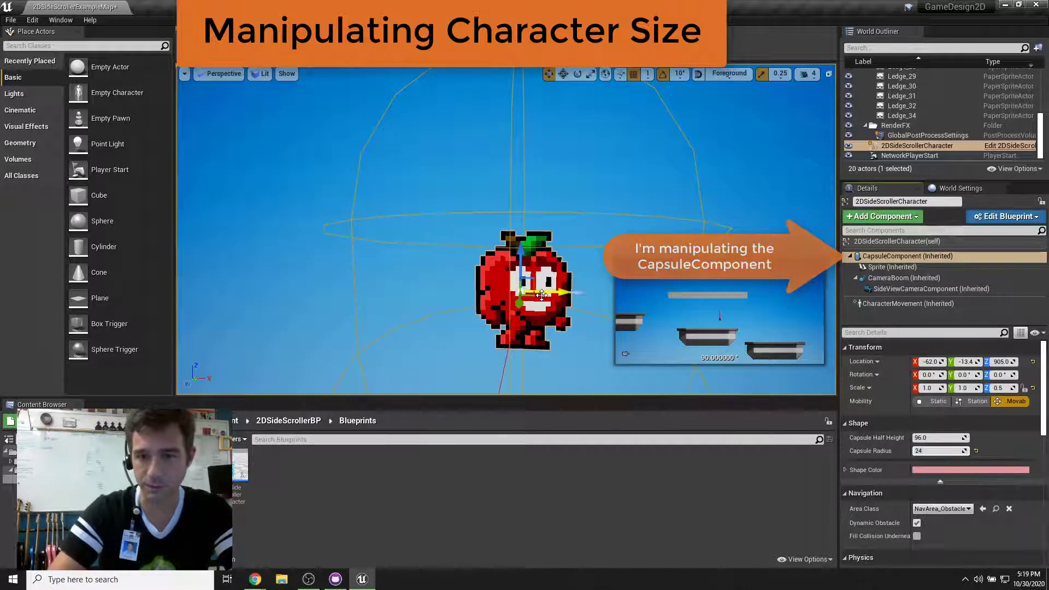
key("Return")
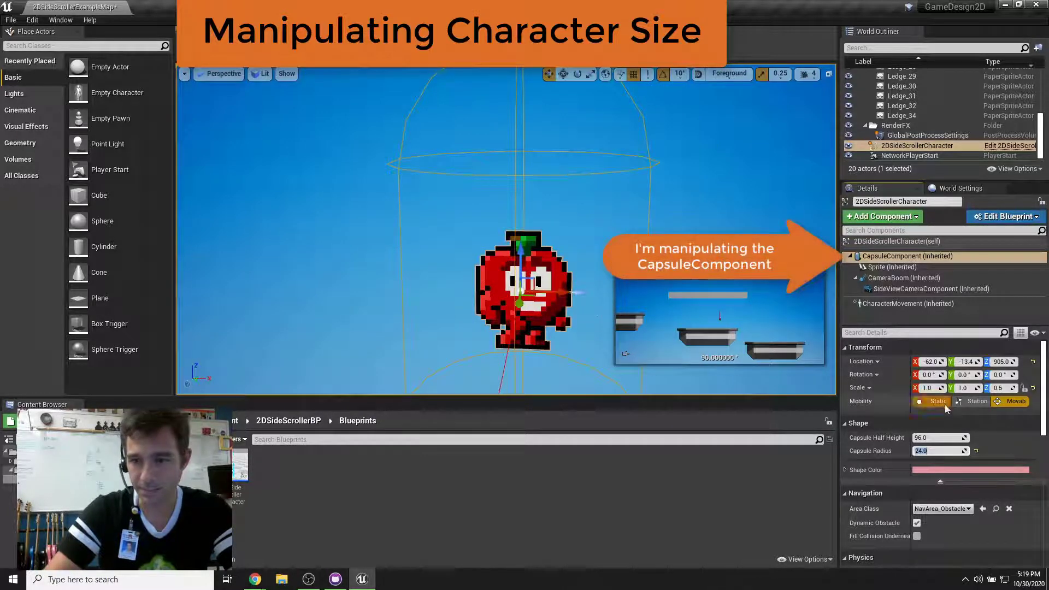
Set the CapsuleComponent's half height to 24 and inspect the capsule's fit around the character from several angles.
left_click(921, 438)
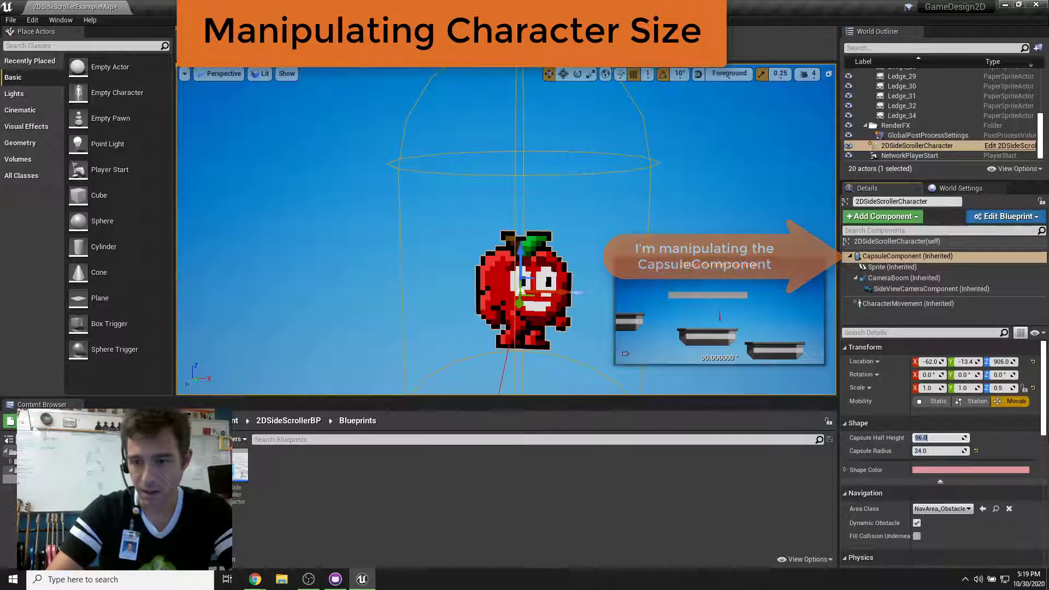
left_click(927, 438)
type("24")
key("Return")
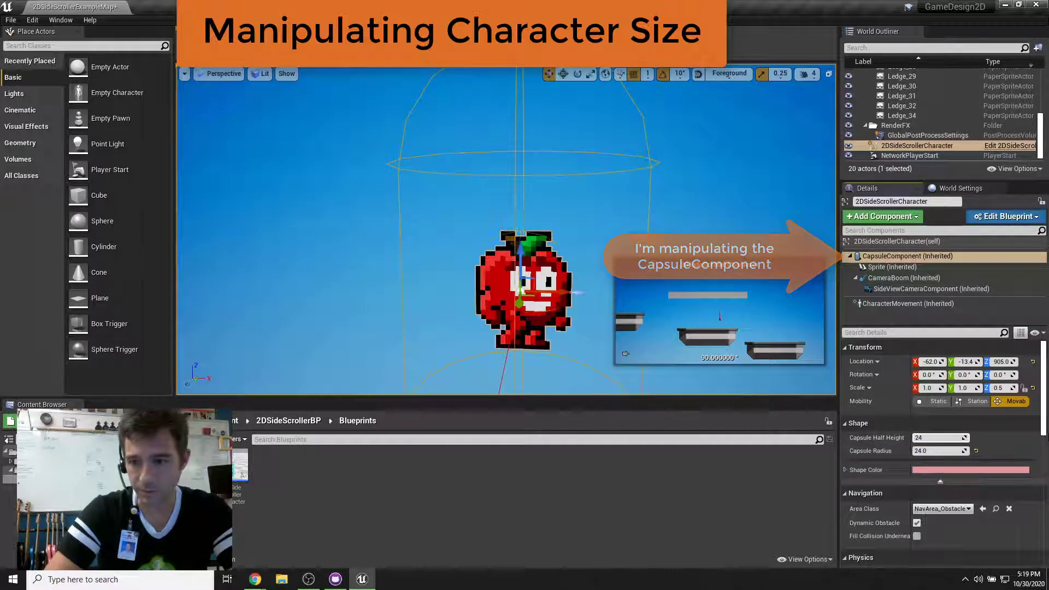
right_click_drag(506, 230, 475, 282)
right_click_drag(399, 290, 399, 285)
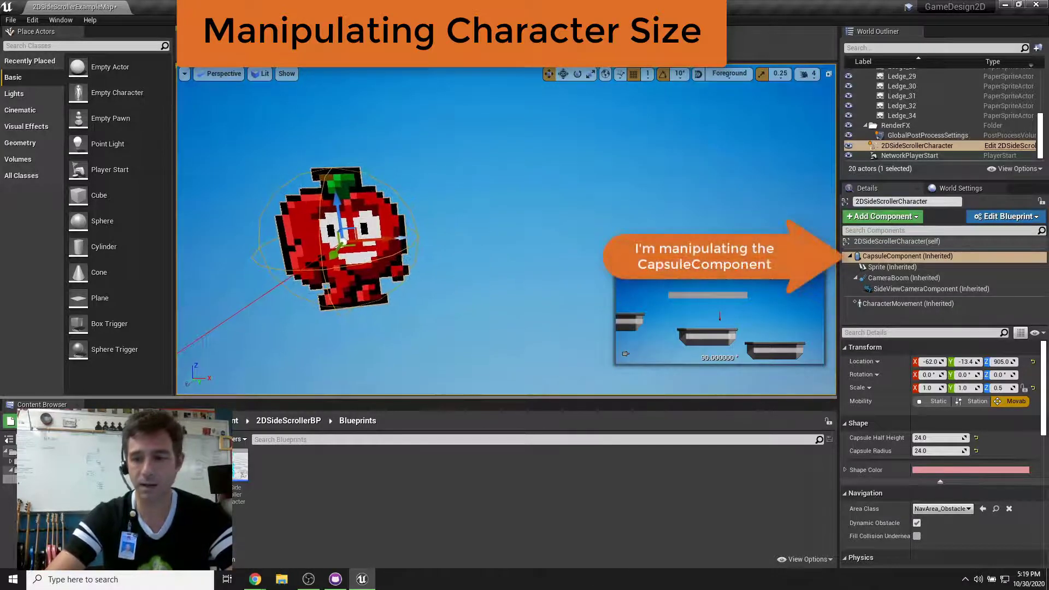
right_click_drag(409, 236, 454, 235)
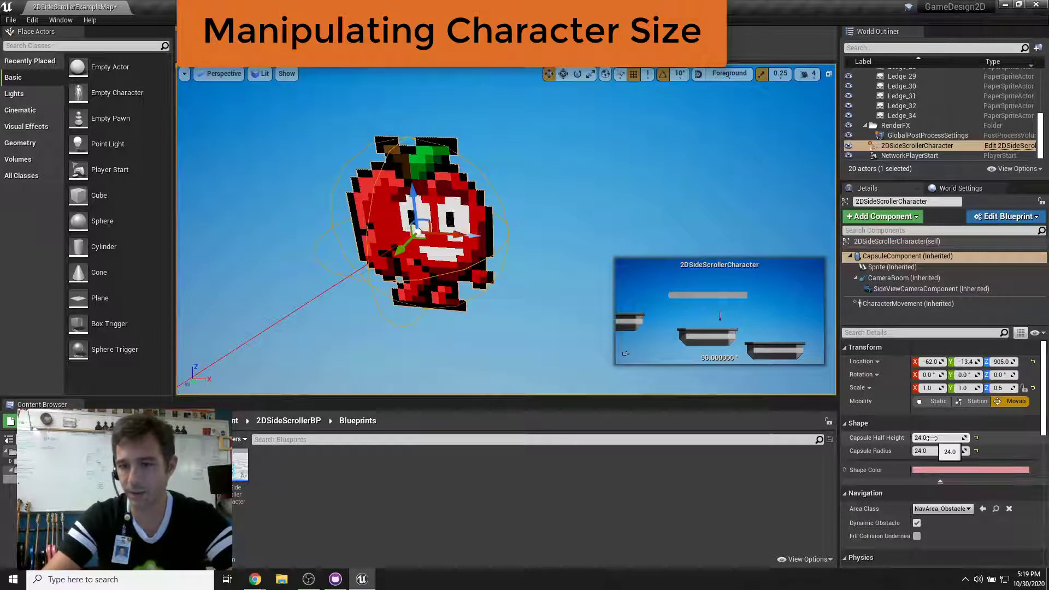
right_click_drag(437, 235, 459, 235)
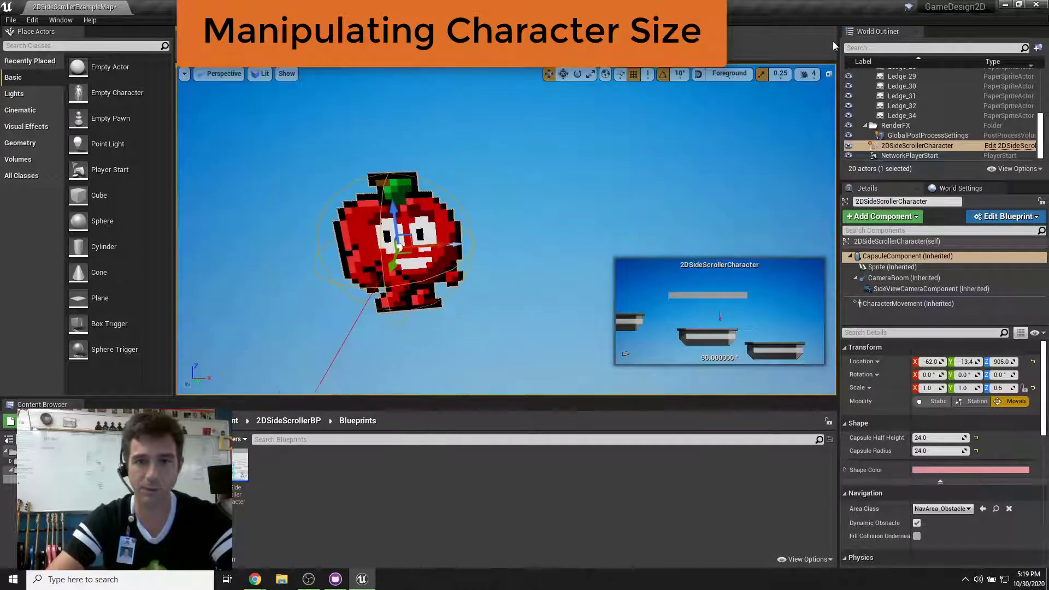
Play-test the level by running the resized character both ways and jumping off the ledge, and end the session.
left_click(636, 55)
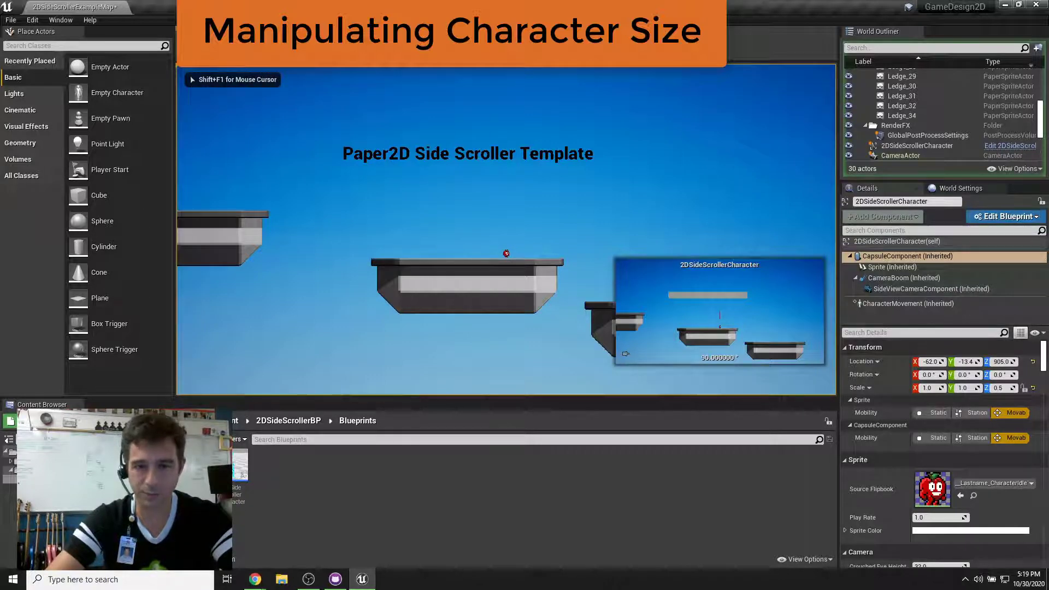
key("a")
key("d")
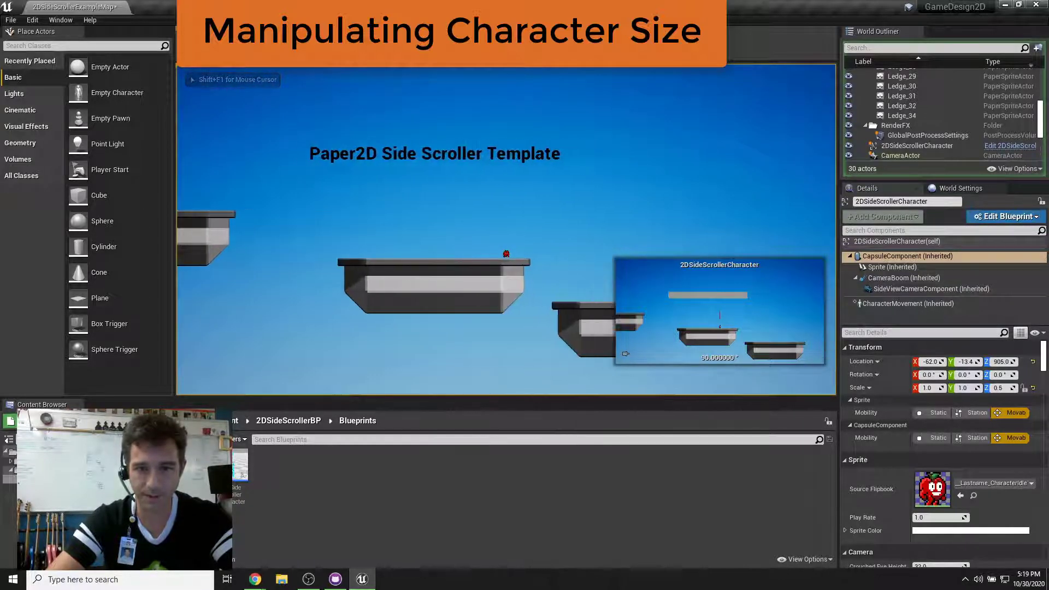
key("d")
key("space")
key("a")
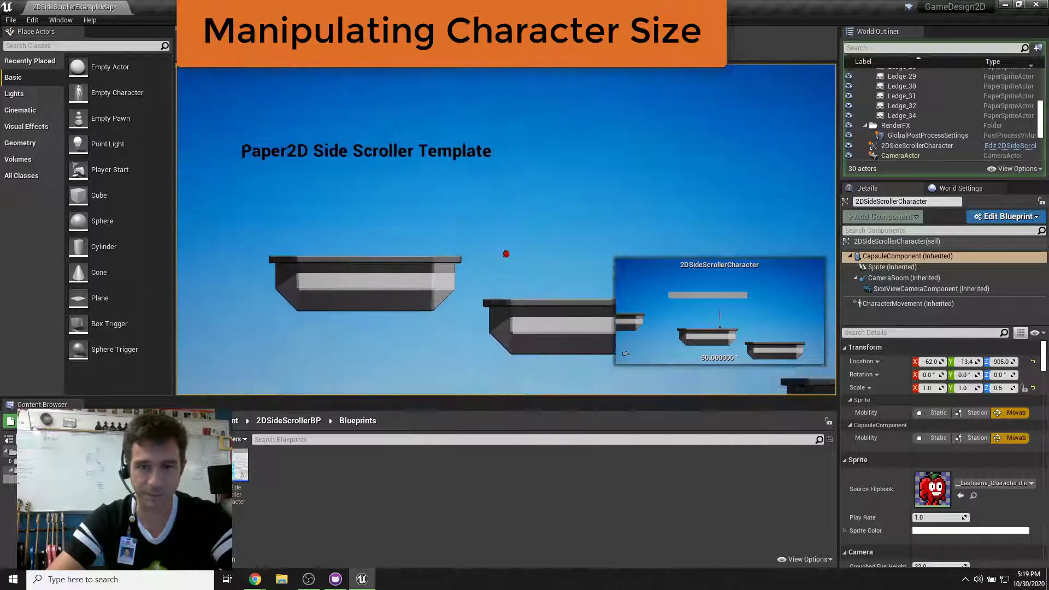
key("Escape")
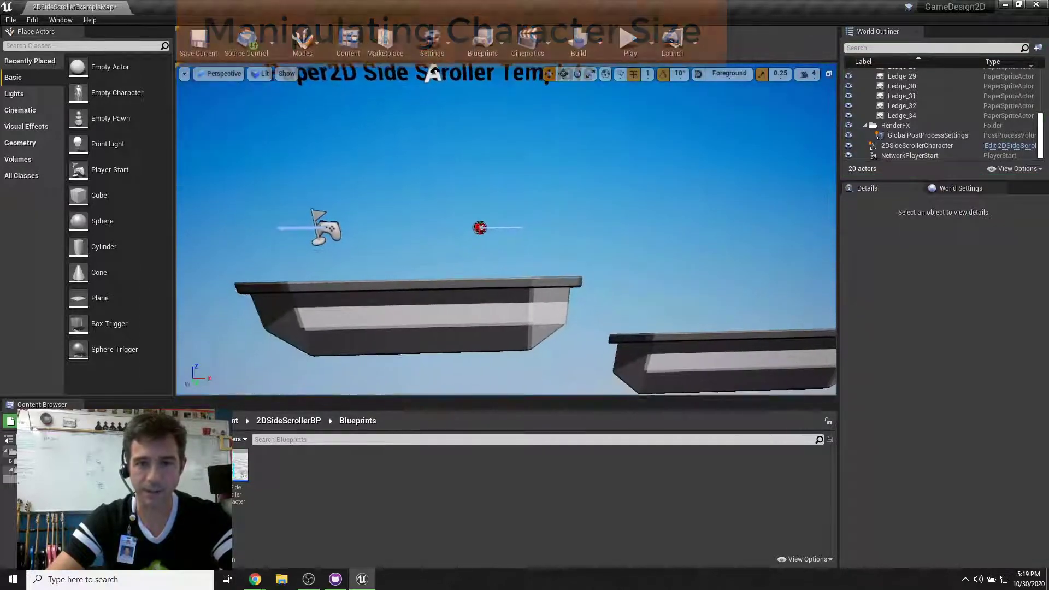
Reselect the character and reduce its SideViewCameraComponent's Ortho Width to 400 and further to 350.
right_click_drag(506, 229, 493, 248)
key("w")
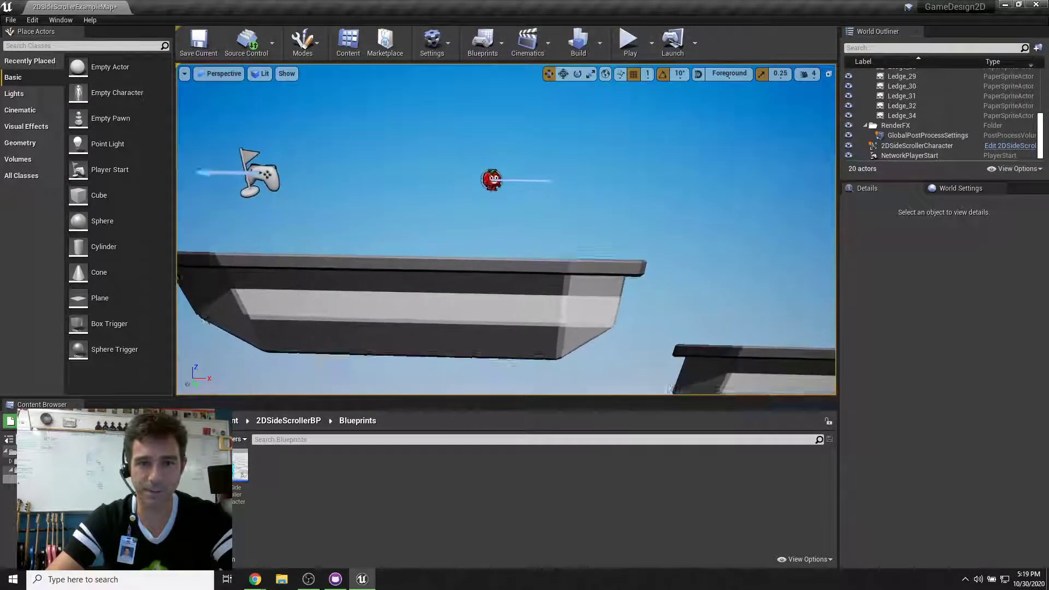
key("w")
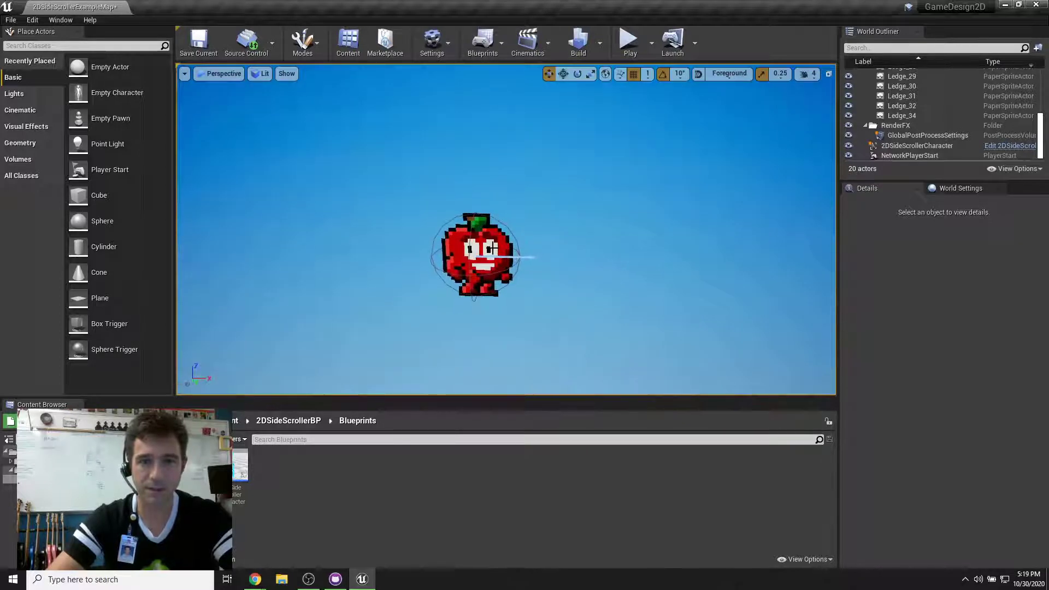
scroll(530, 245, "down", 4)
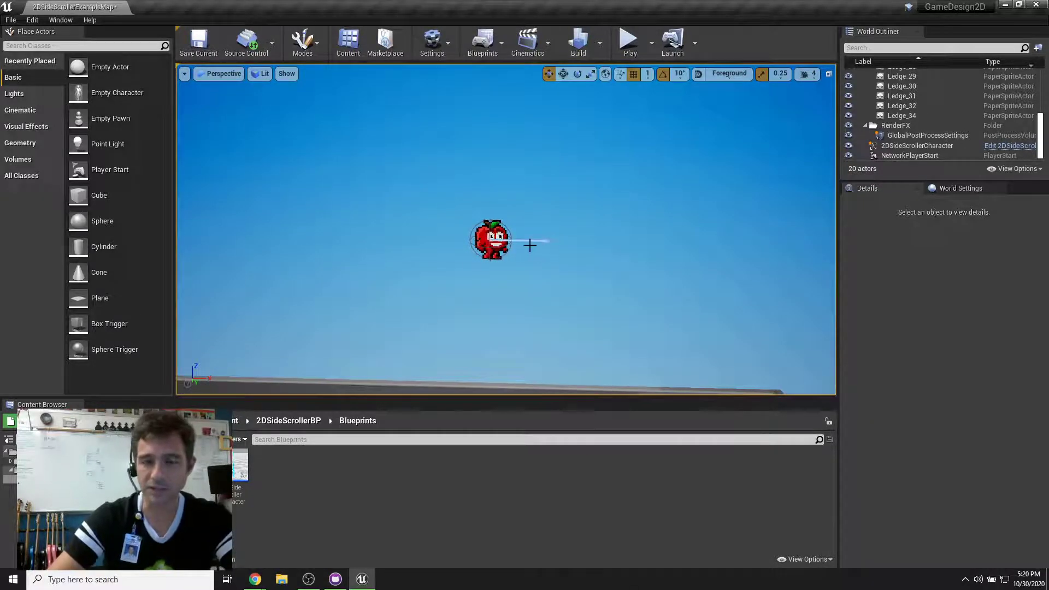
left_click(496, 230)
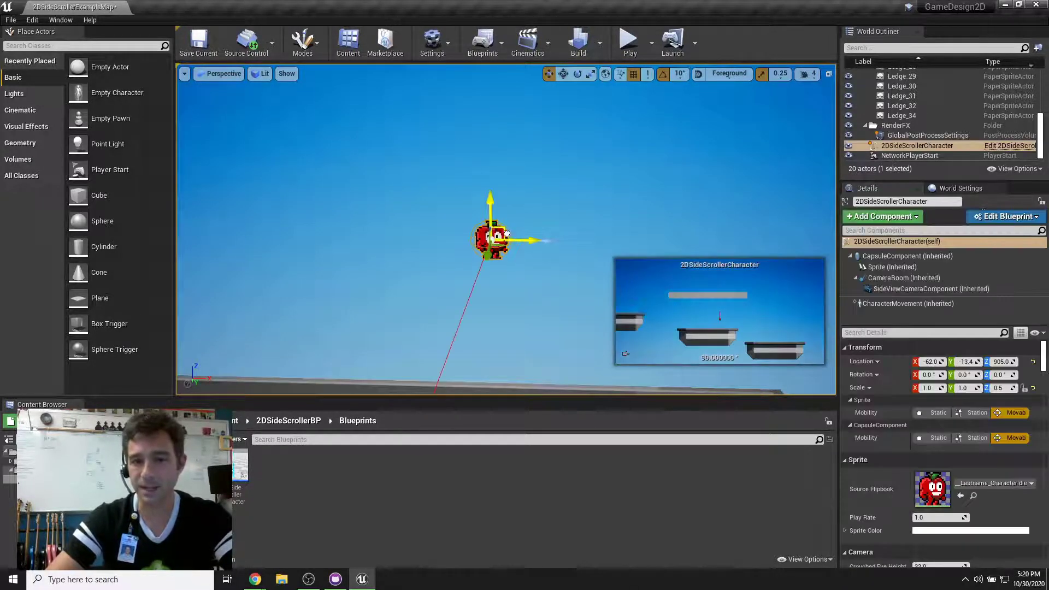
left_click(557, 241)
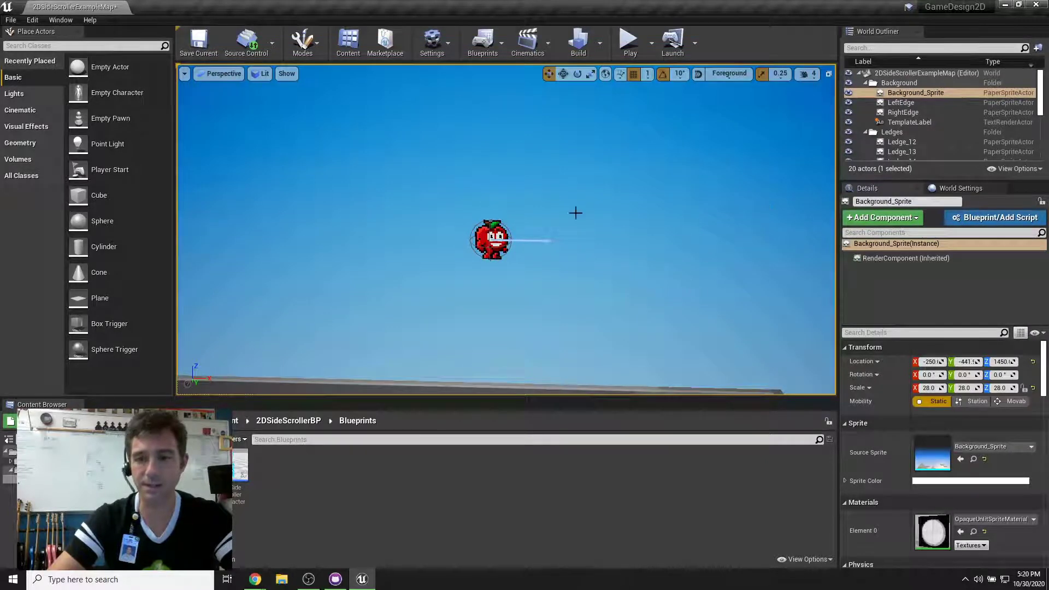
left_click(488, 238)
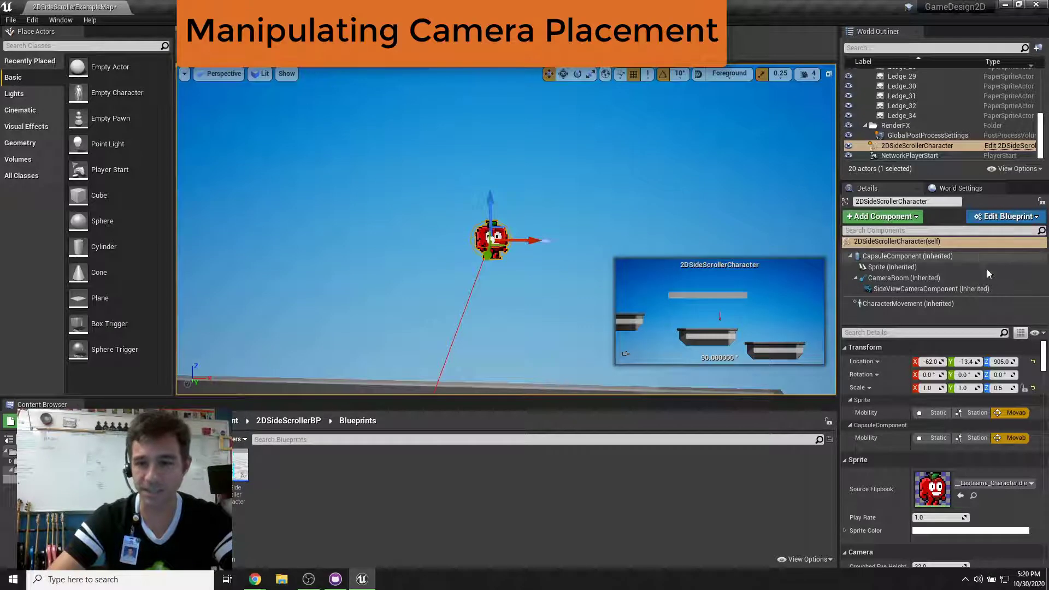
left_click(904, 288)
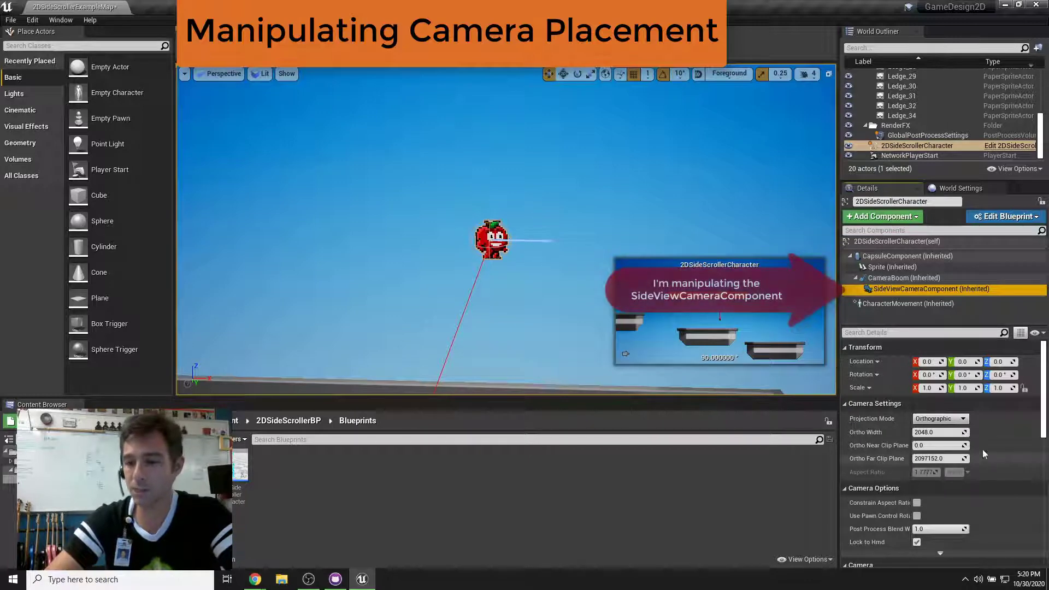
left_click(937, 432)
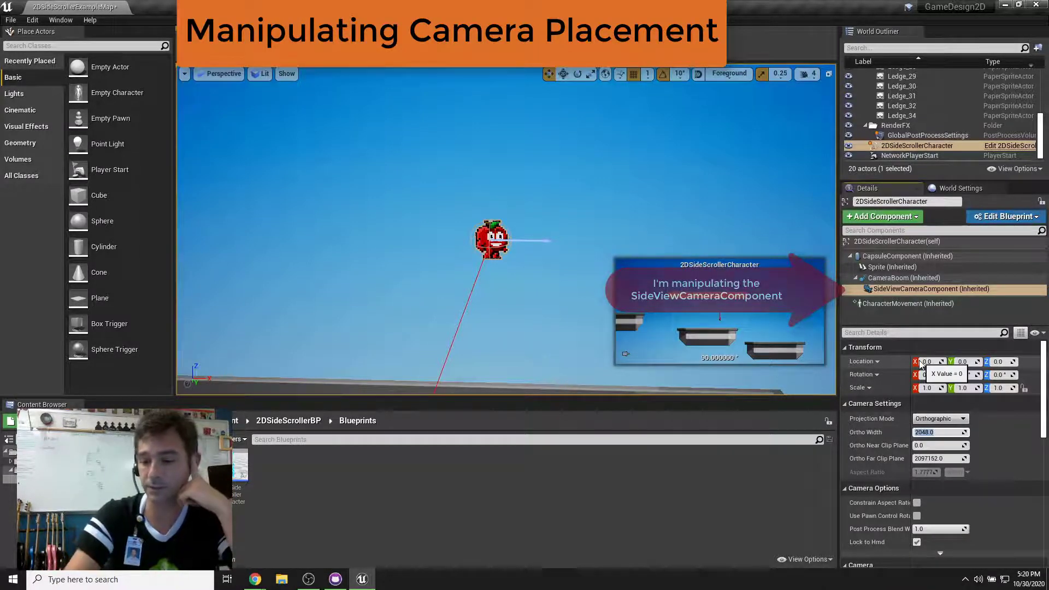
key("Return")
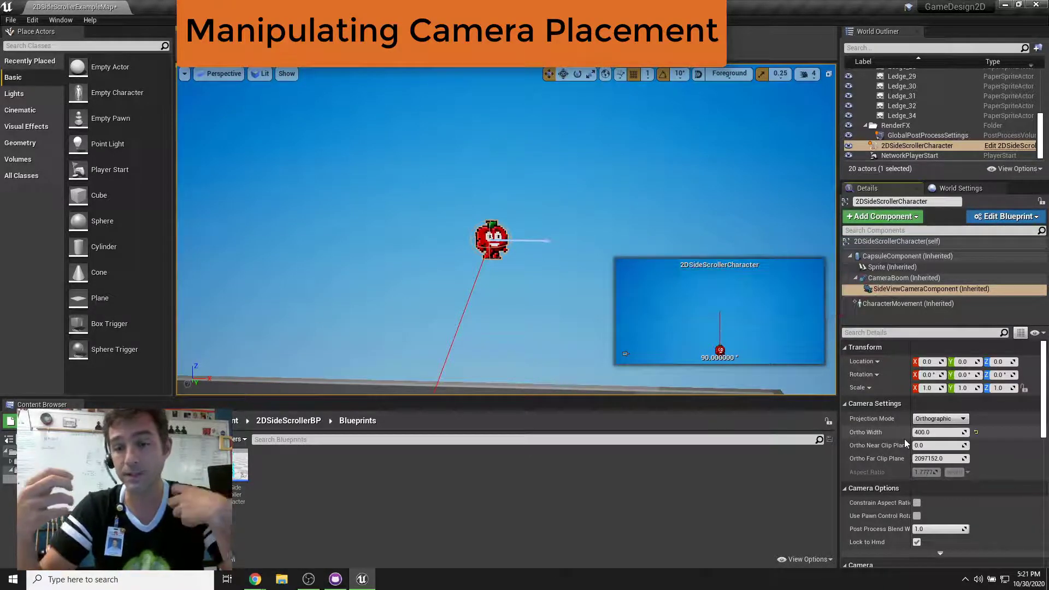
left_click(936, 432)
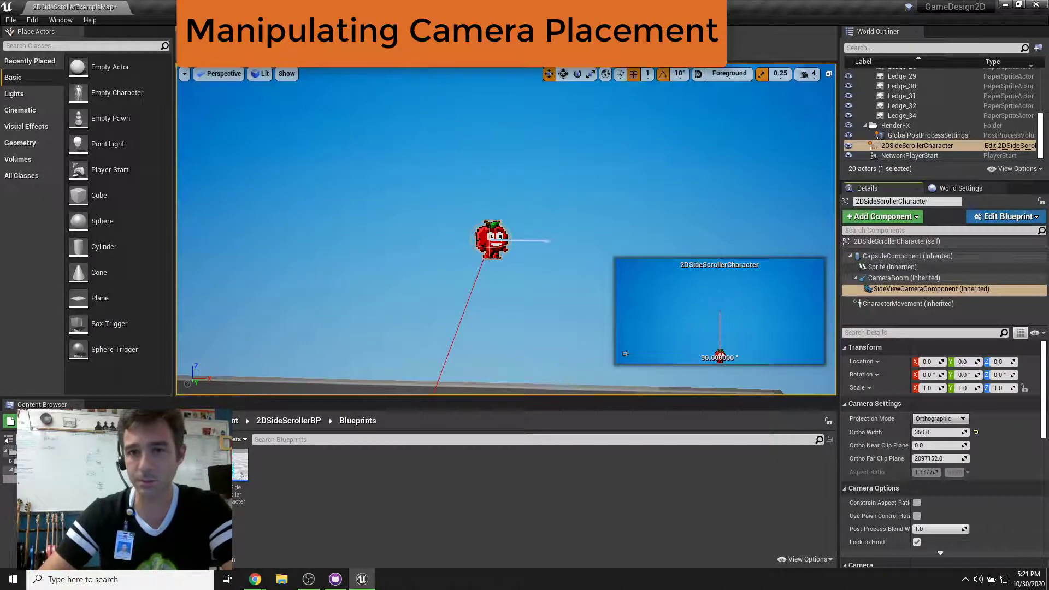
Play-test the closer camera framing, enlarge the viewport's height, and test again by running the character both ways.
left_click(631, 50)
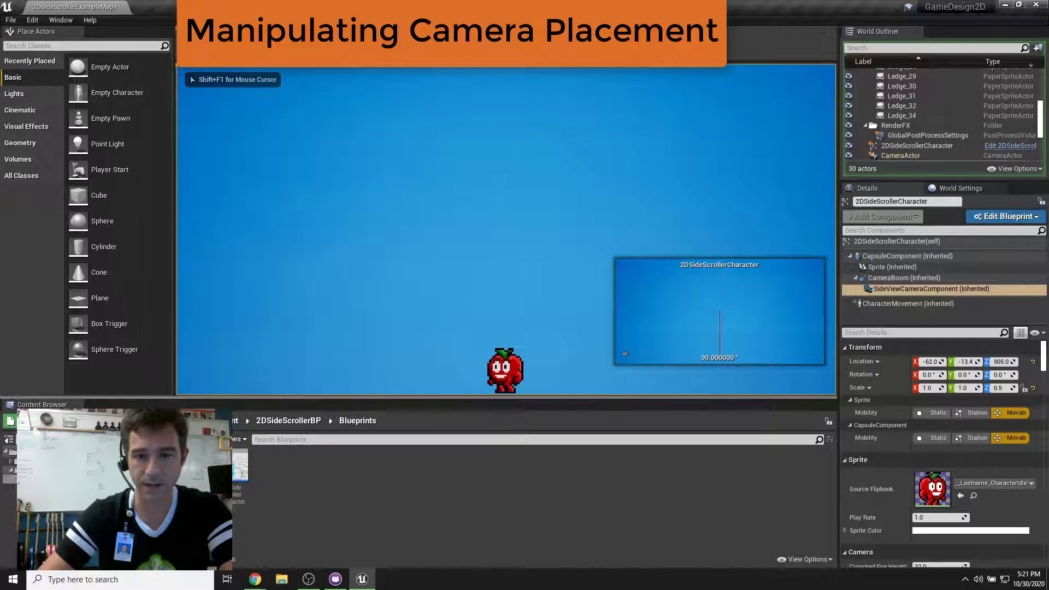
key("Escape")
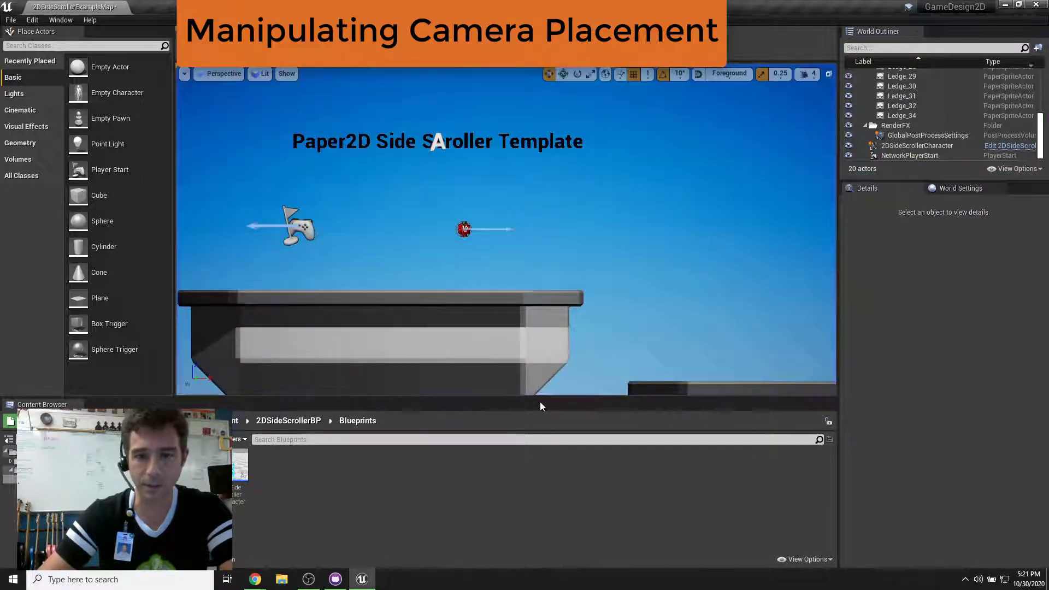
left_click_drag(540, 400, 540, 470)
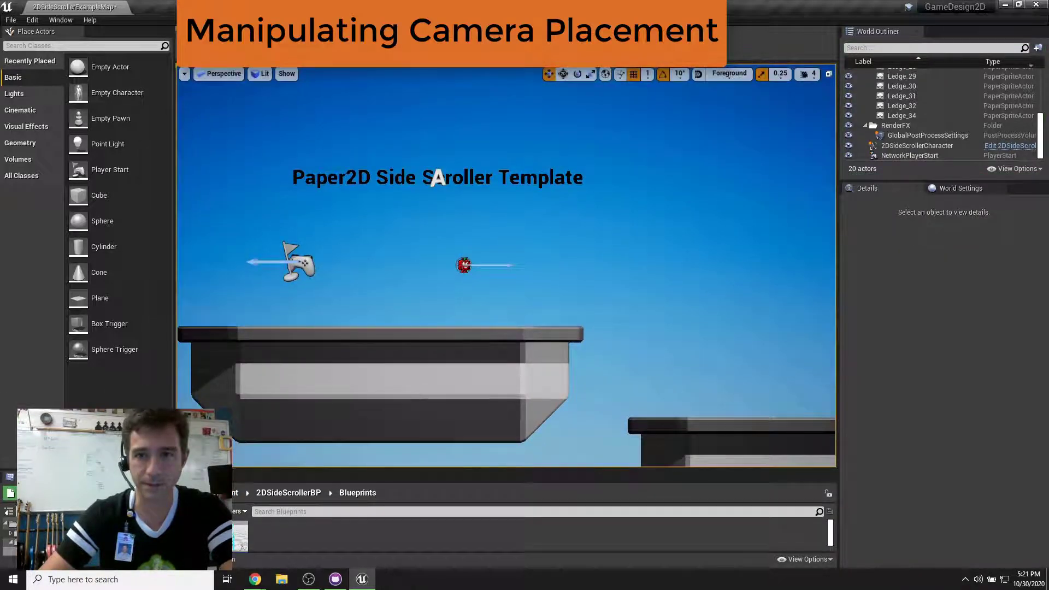
left_click(628, 50)
key("a")
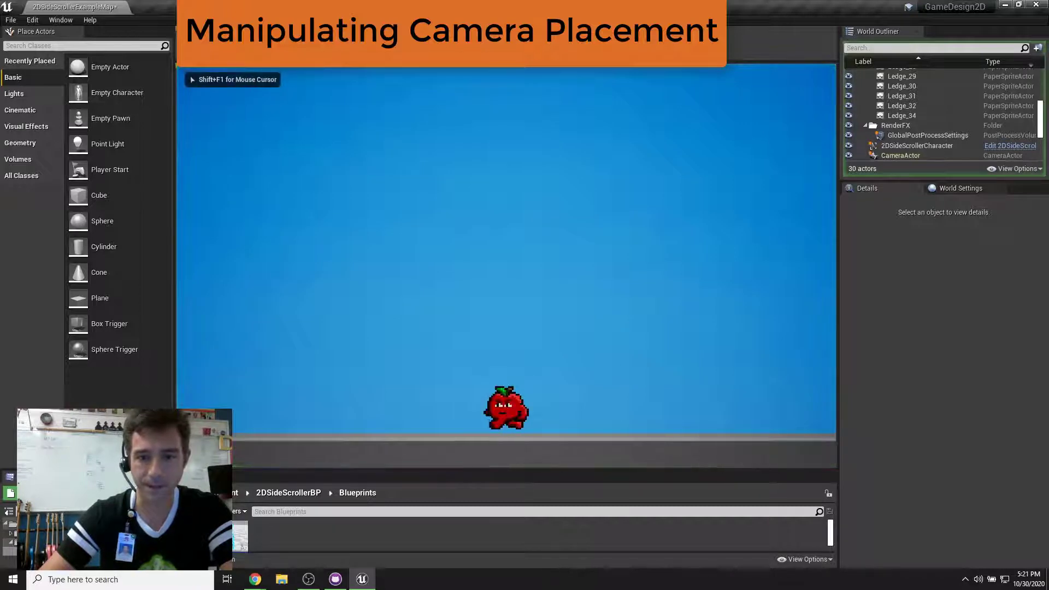
key("d")
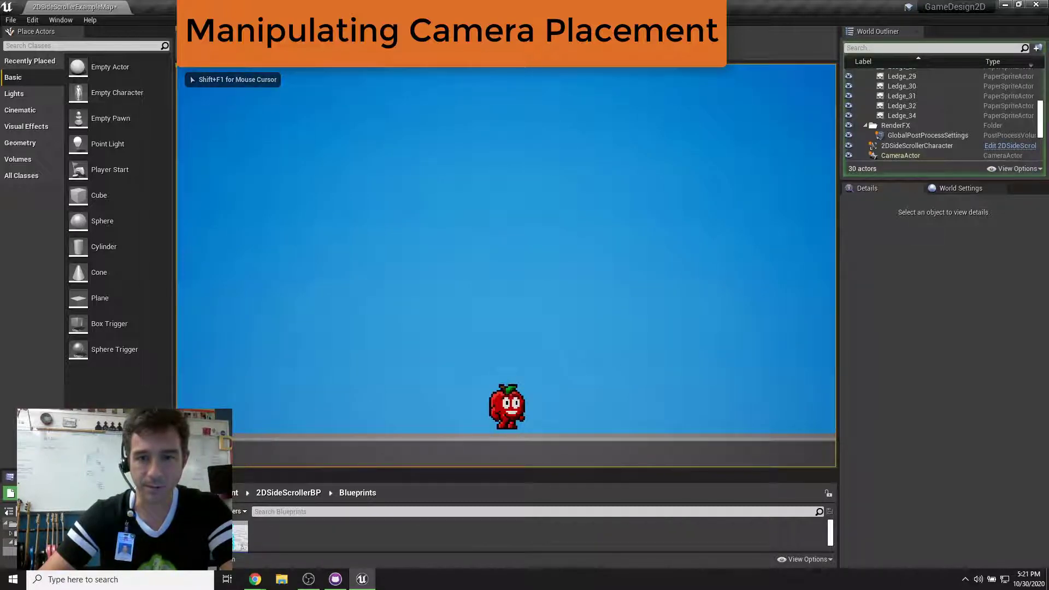
key("Escape")
Reselect the character and examine its SideViewCameraComponent's settings with the level viewed from the side.
right_click_drag(506, 265, 574, 269)
key("w")
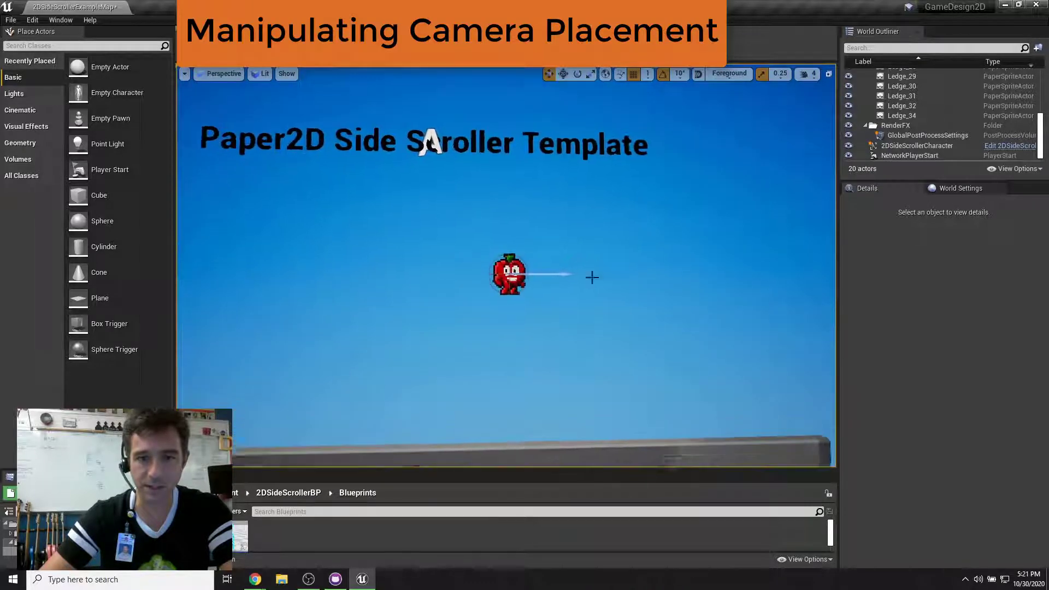
left_click(509, 273)
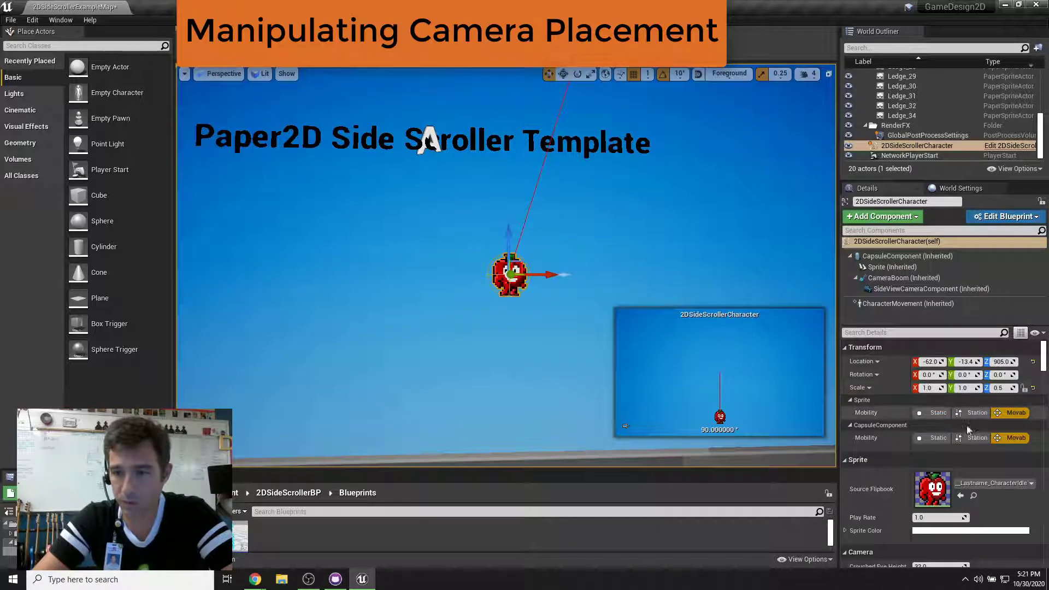
mouse_move(699, 230)
right_mouse_down()
mouse_move(601, 235)
mouse_move(580, 202)
mouse_move(491, 230)
mouse_move(535, 240)
mouse_move(557, 306)
mouse_move(568, 229)
mouse_move(701, 223)
right_mouse_up()
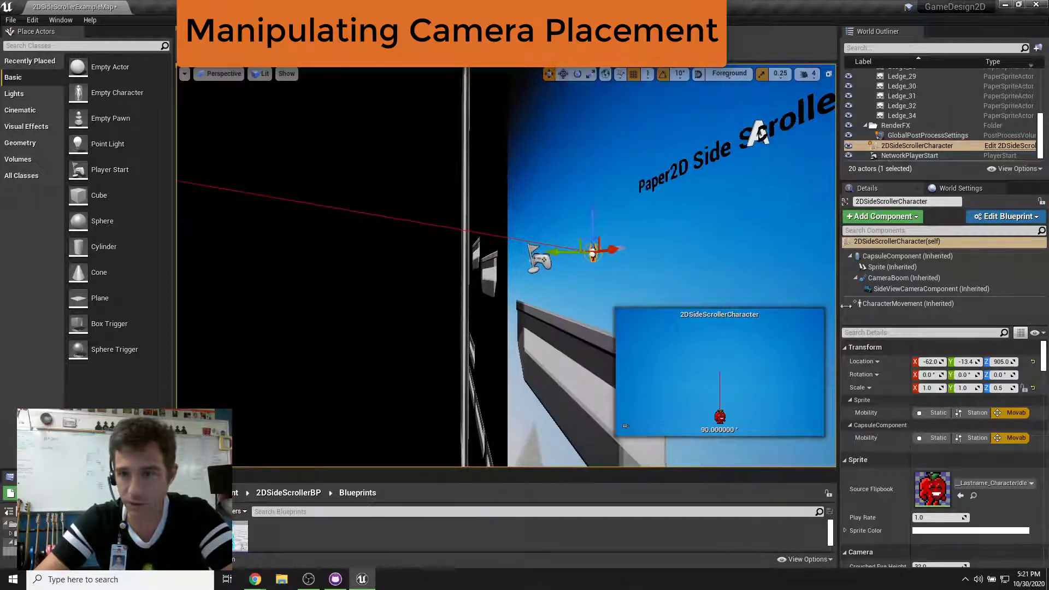
left_click(896, 289)
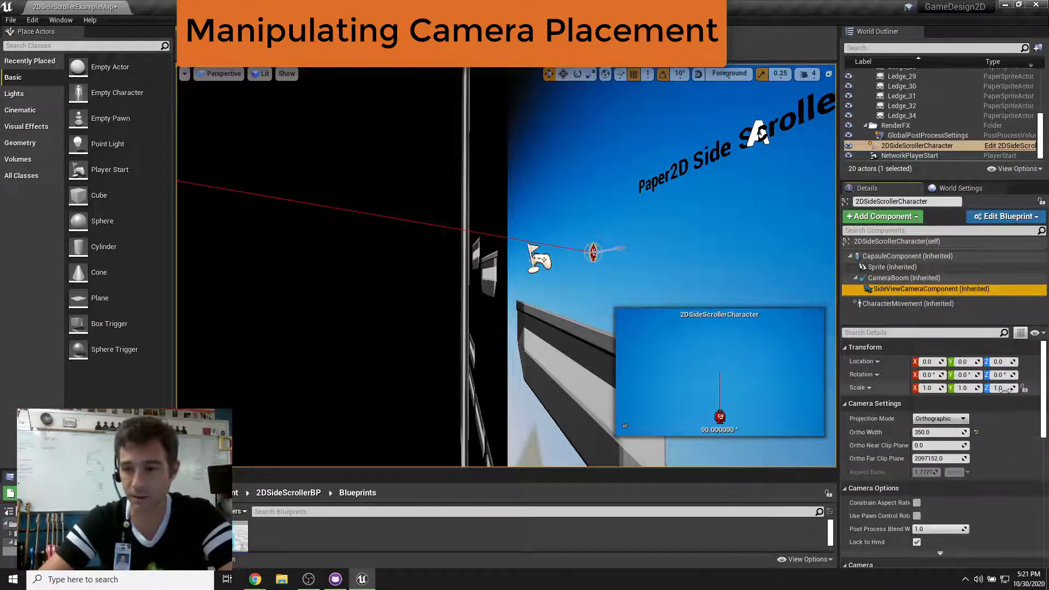
mouse_move(664, 256)
right_mouse_down()
mouse_move(577, 251)
mouse_move(649, 253)
mouse_move(667, 272)
right_mouse_up()
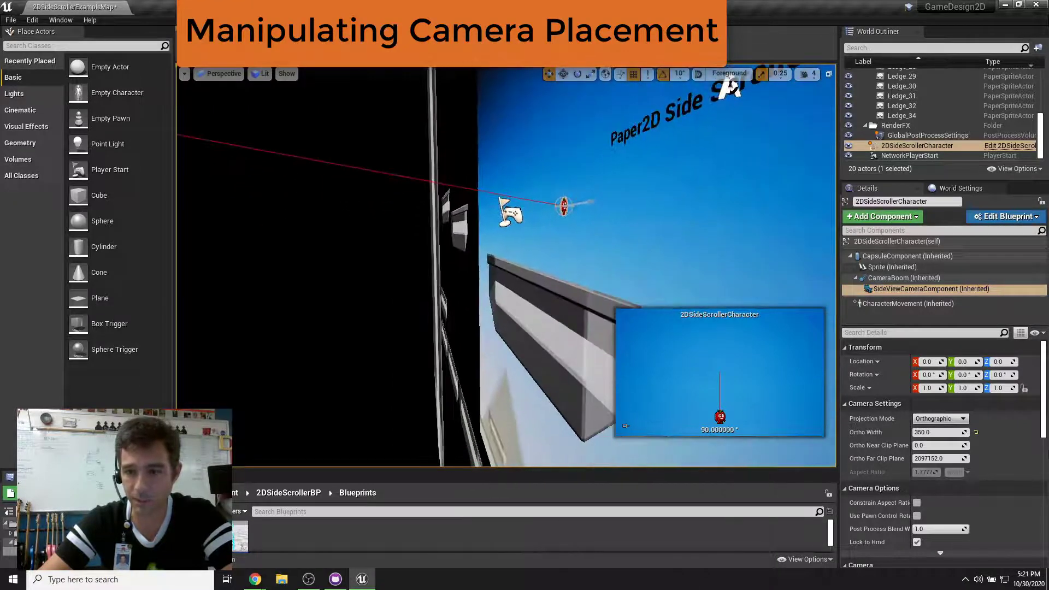
mouse_move(1046, 388)
left_mouse_down()
mouse_move(1045, 451)
mouse_move(1045, 367)
left_mouse_up()
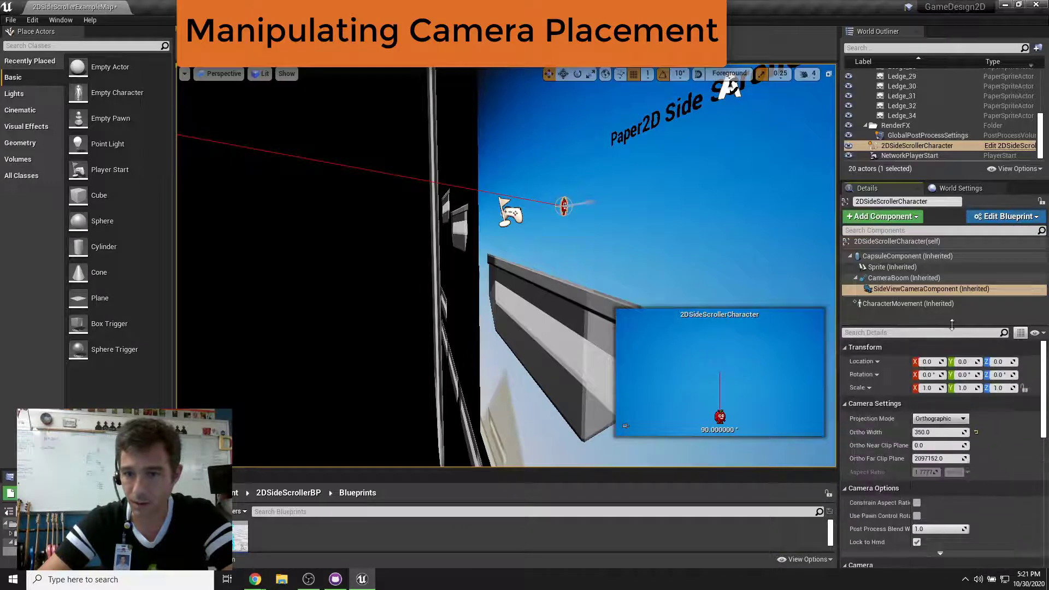
Select the CameraBoom and reduce its Socket Offset Z to lower the camera toward the character.
left_click(920, 278)
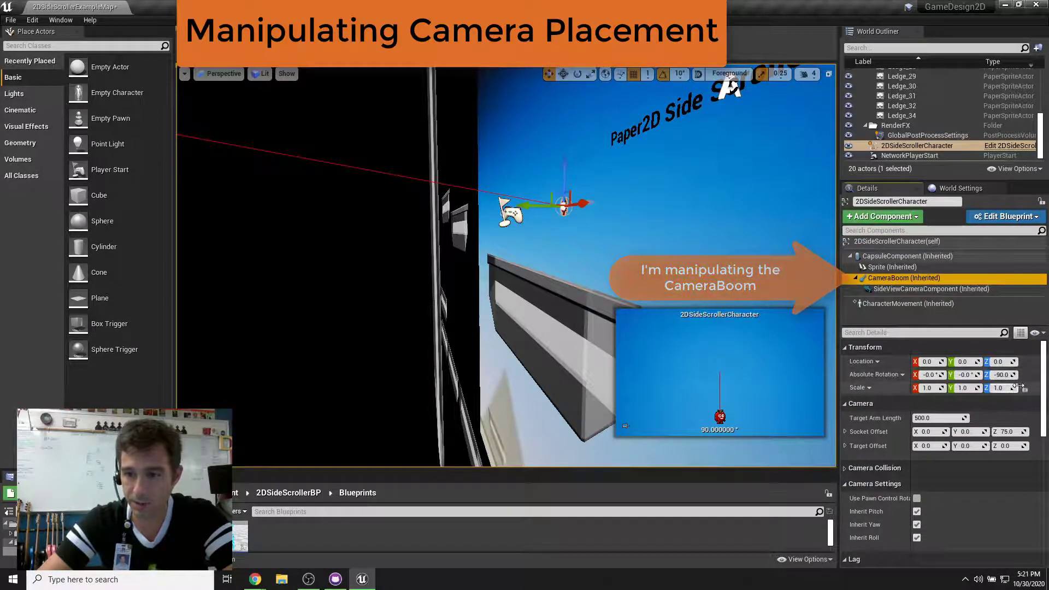
right_click_drag(728, 234, 729, 211)
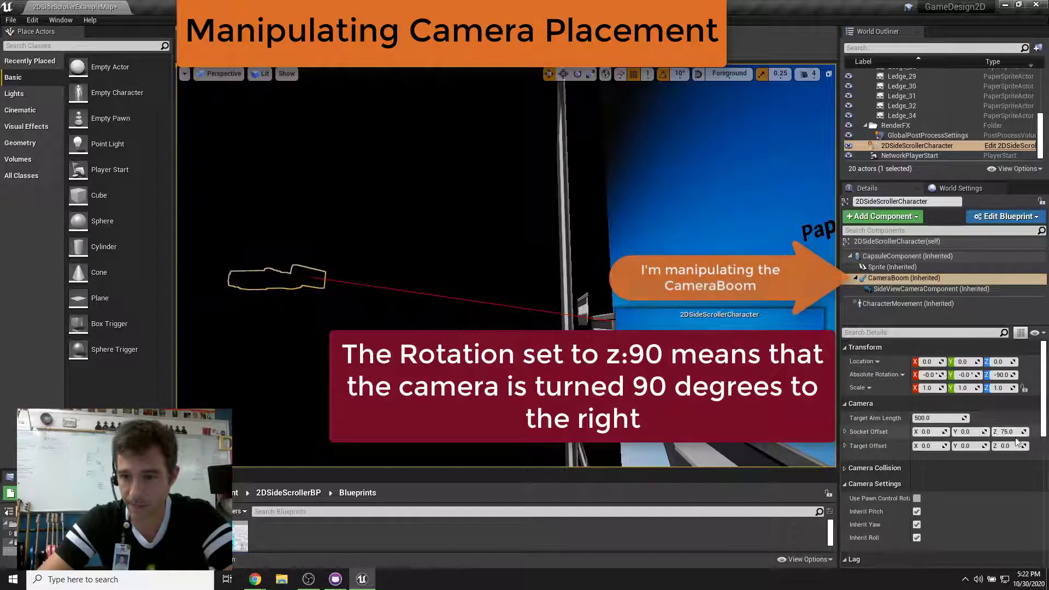
left_click(847, 430)
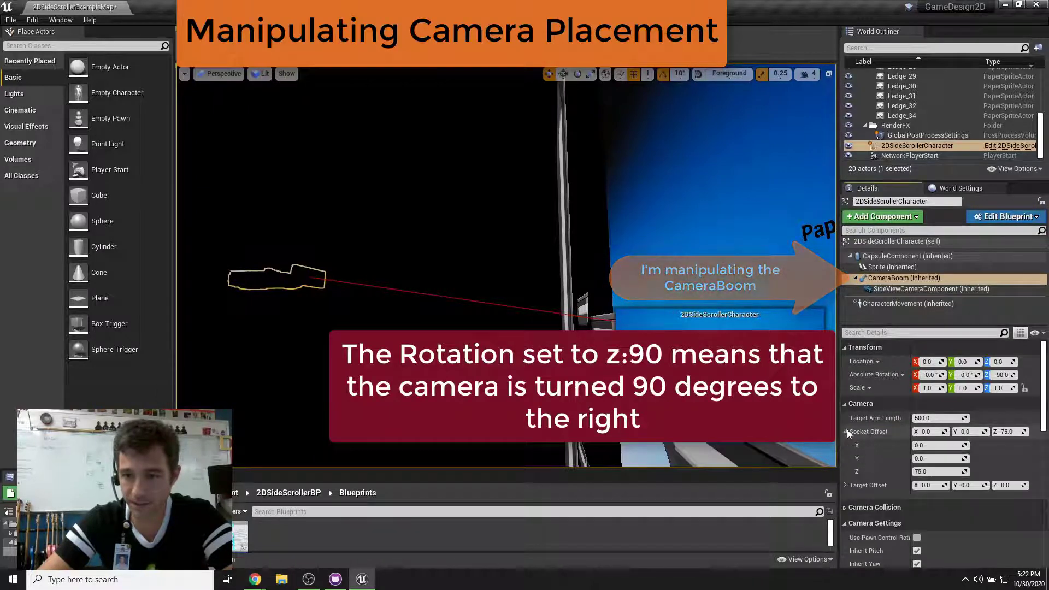
left_click(847, 431)
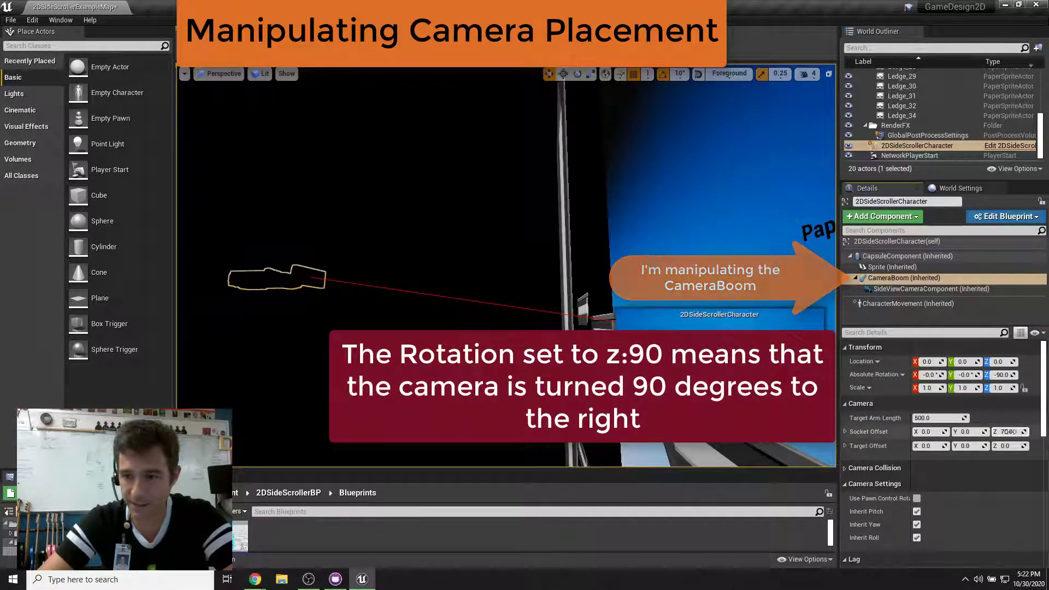
left_click_drag(1025, 432, 1009, 433)
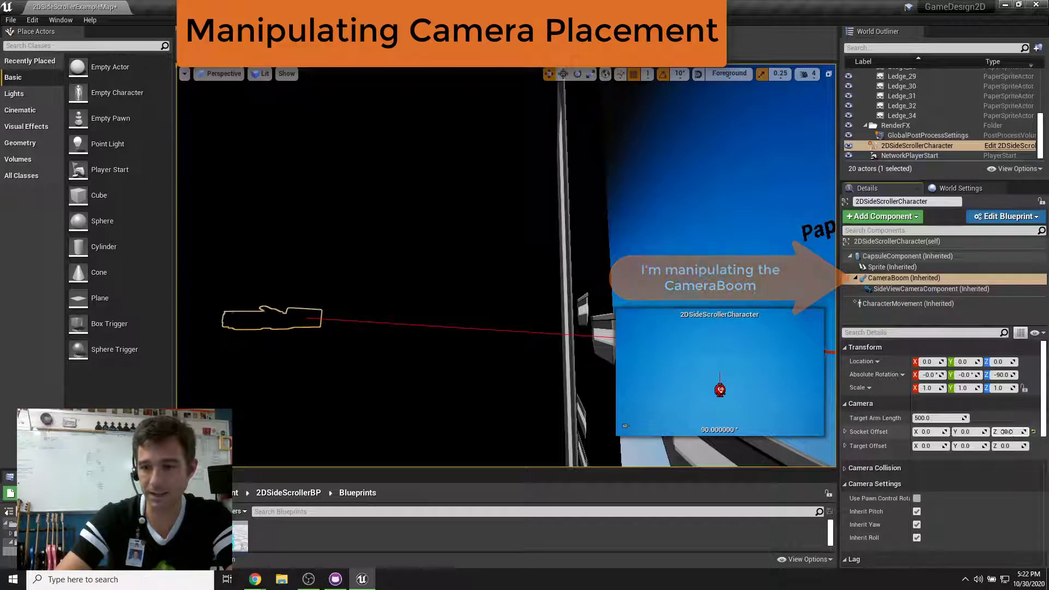
Set the CameraBoom's Socket Offset Z to 25, then raise it to 40.
type("25")
key("Return")
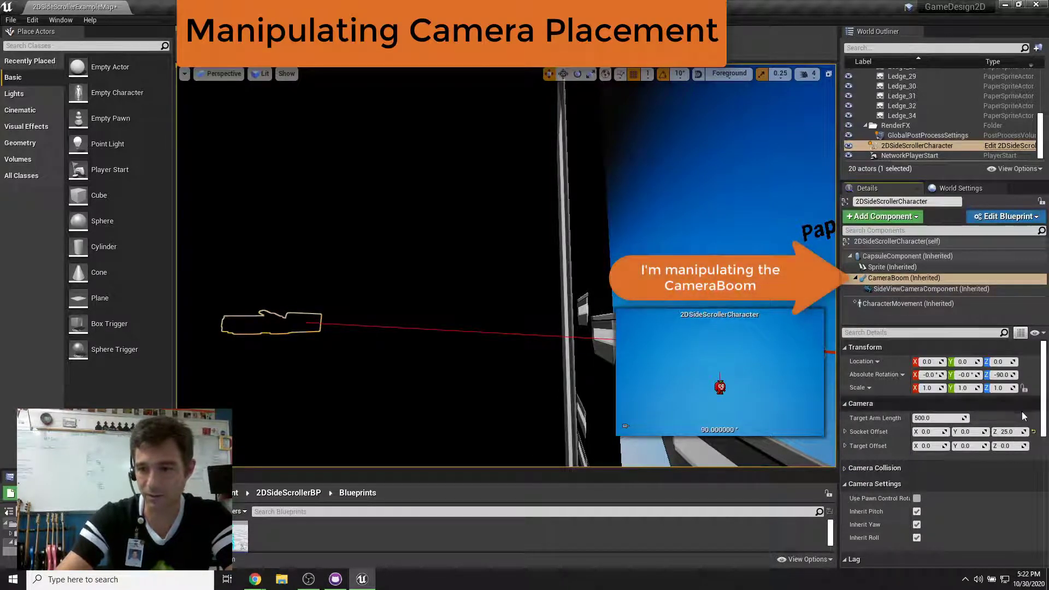
type("40")
key("Return")
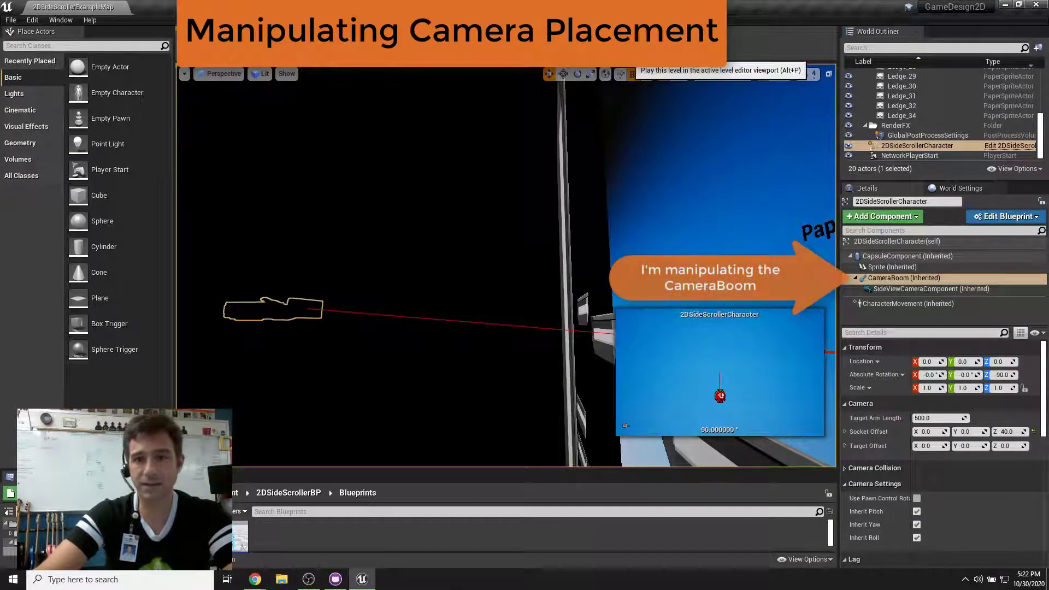
Play-test the new camera height by running the character both ways along the ledge, and stop the session.
left_click(629, 48)
key("a")
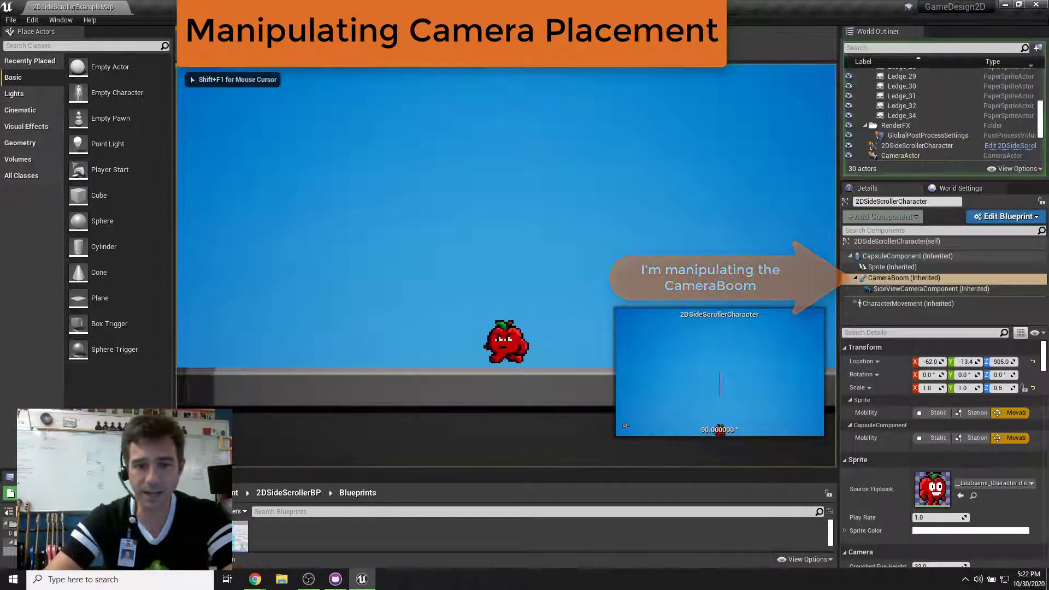
key("a")
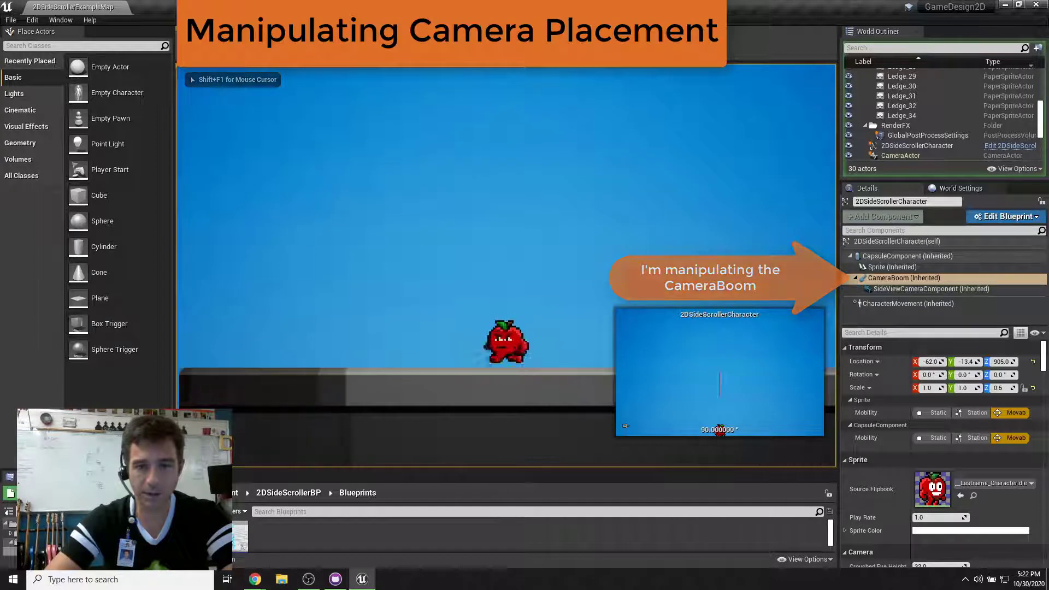
key("d")
key("a")
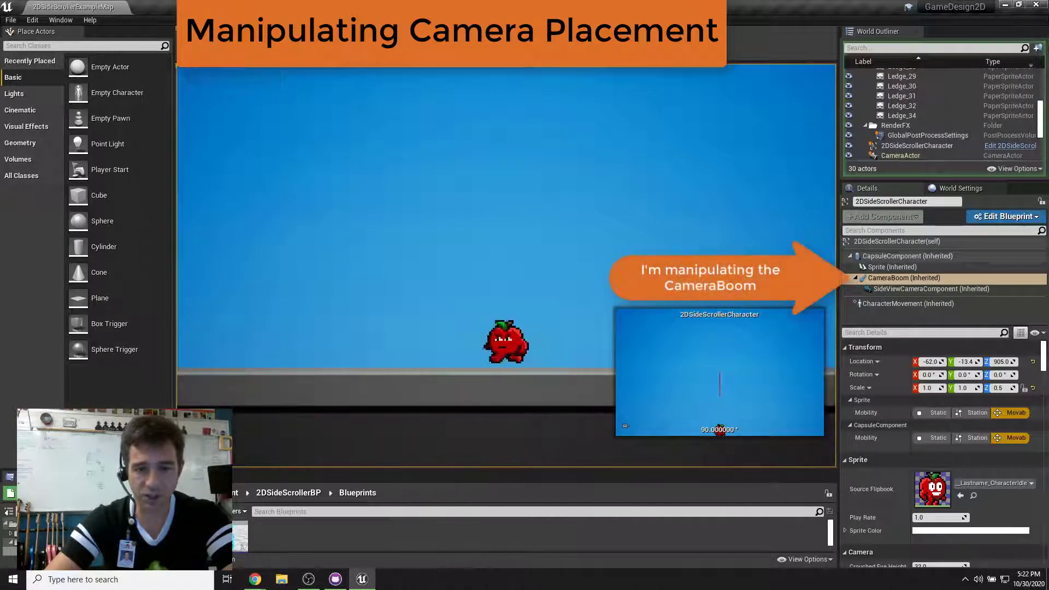
key("d")
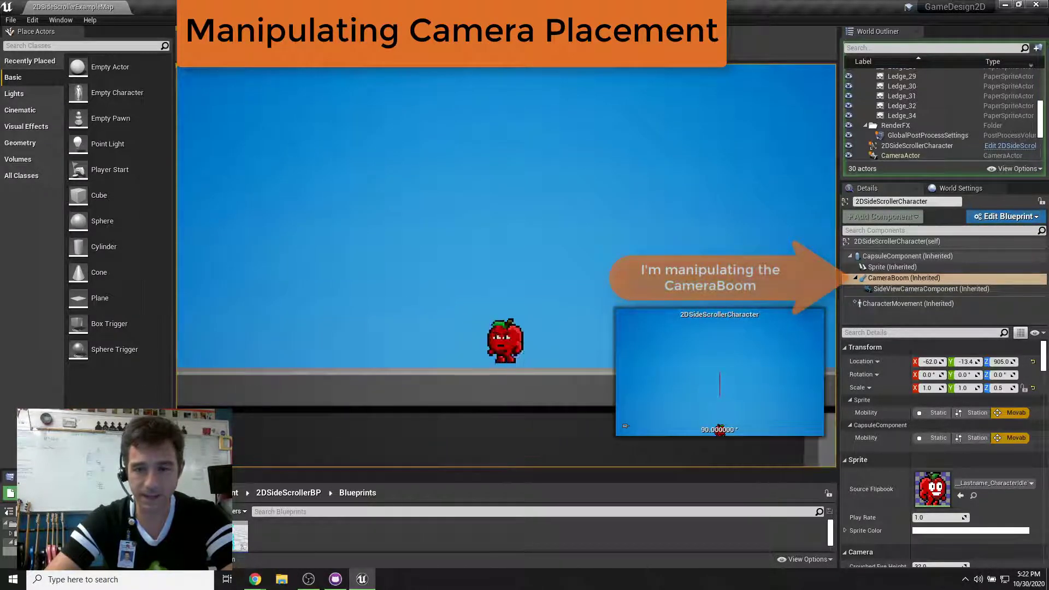
key("a")
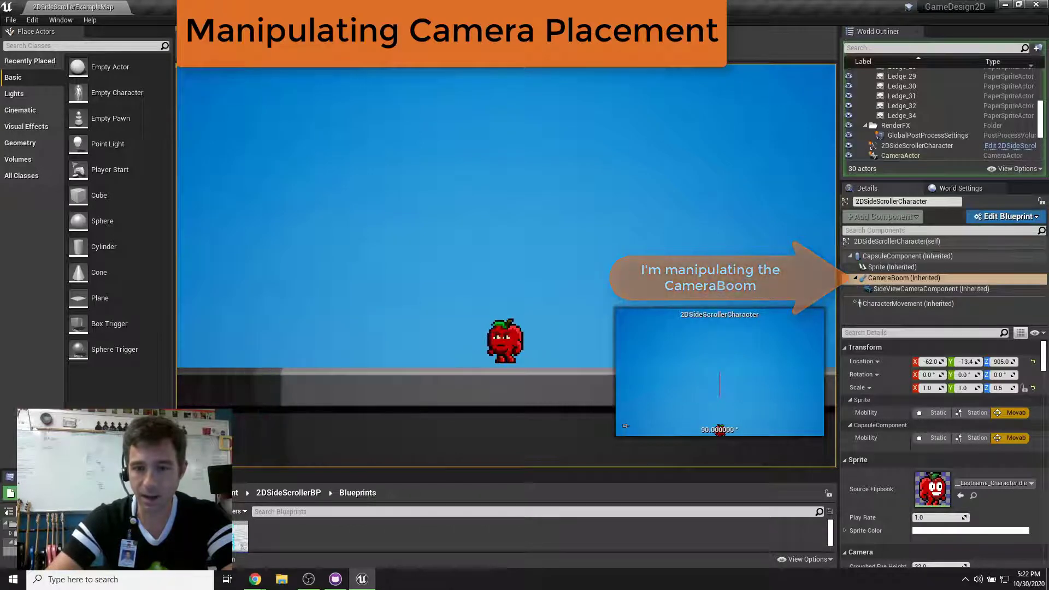
key("d")
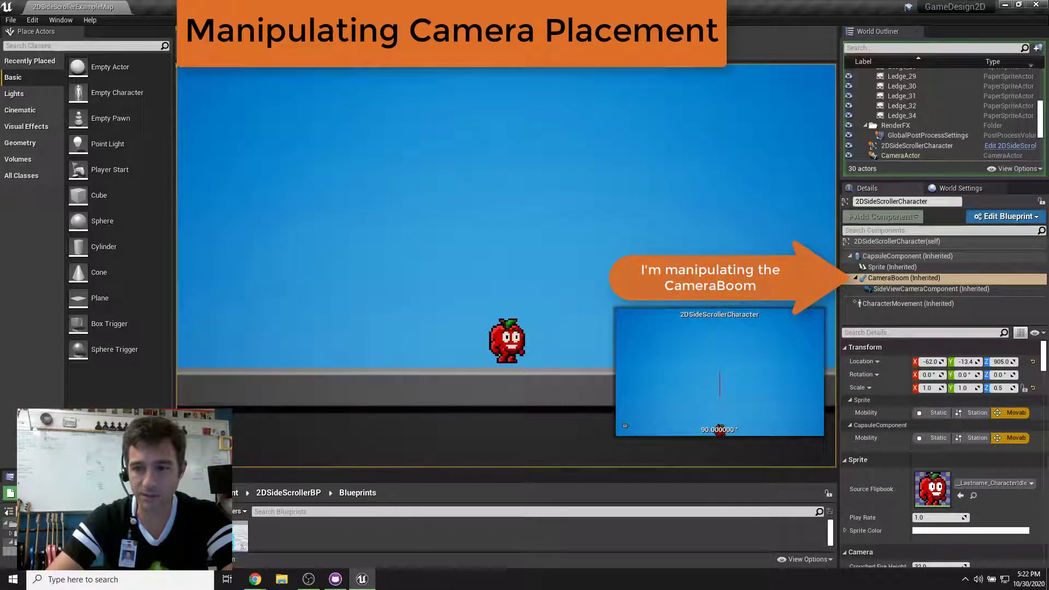
key("Escape")
Reselect the character, enlarge the Content Browser, and open the 2DSideScrollerCharacter blueprint in its viewport view.
right_click_drag(638, 252, 580, 253)
left_click(547, 257)
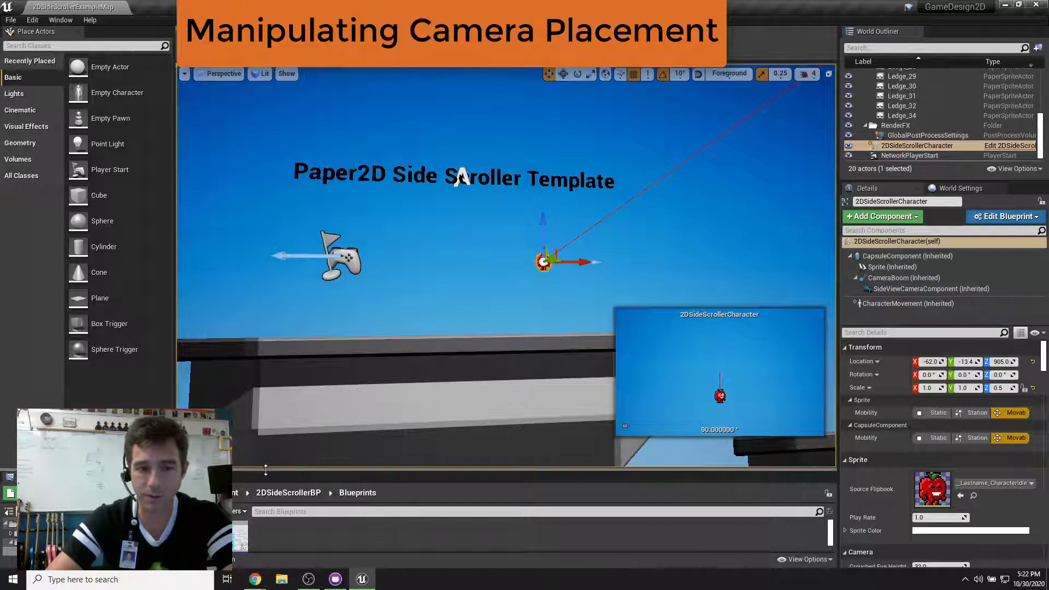
left_click_drag(267, 470, 289, 325)
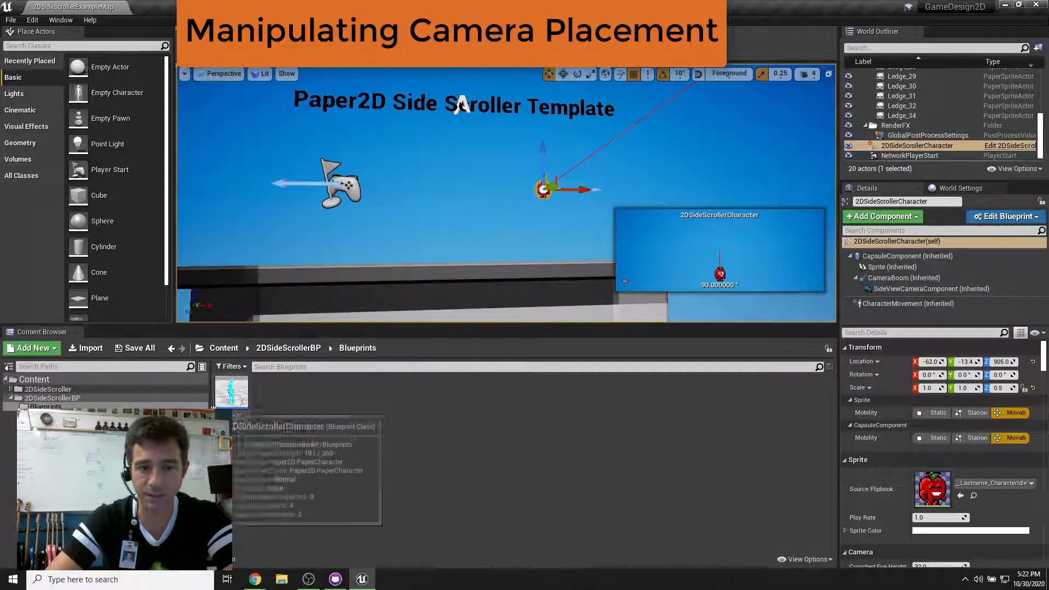
double_click(231, 404)
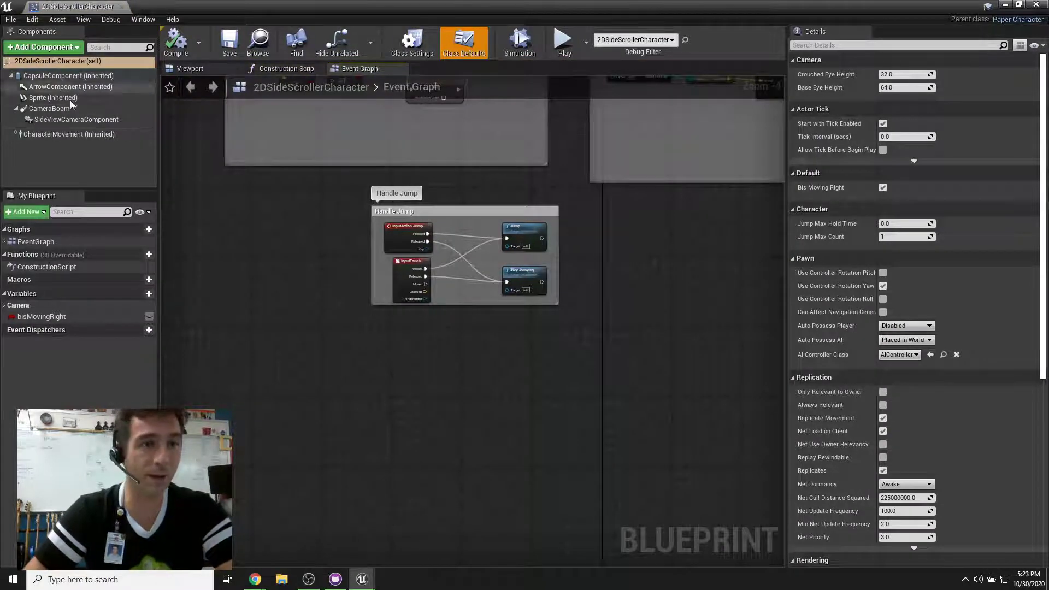
left_click(198, 69)
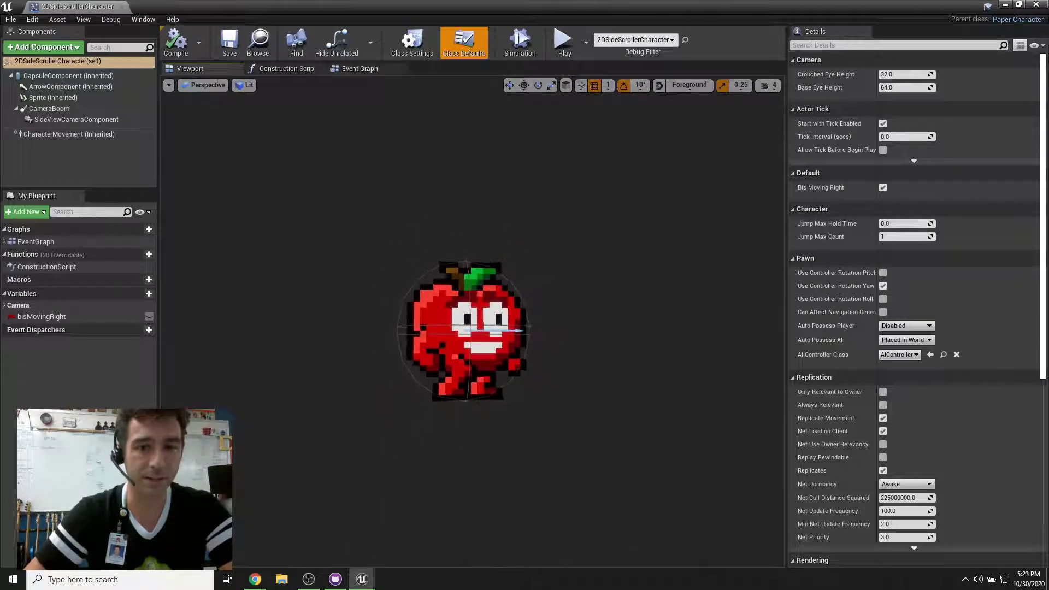
Lower the character's Sprite component to a Location Z of -9 and compile the blueprint.
left_click(504, 396)
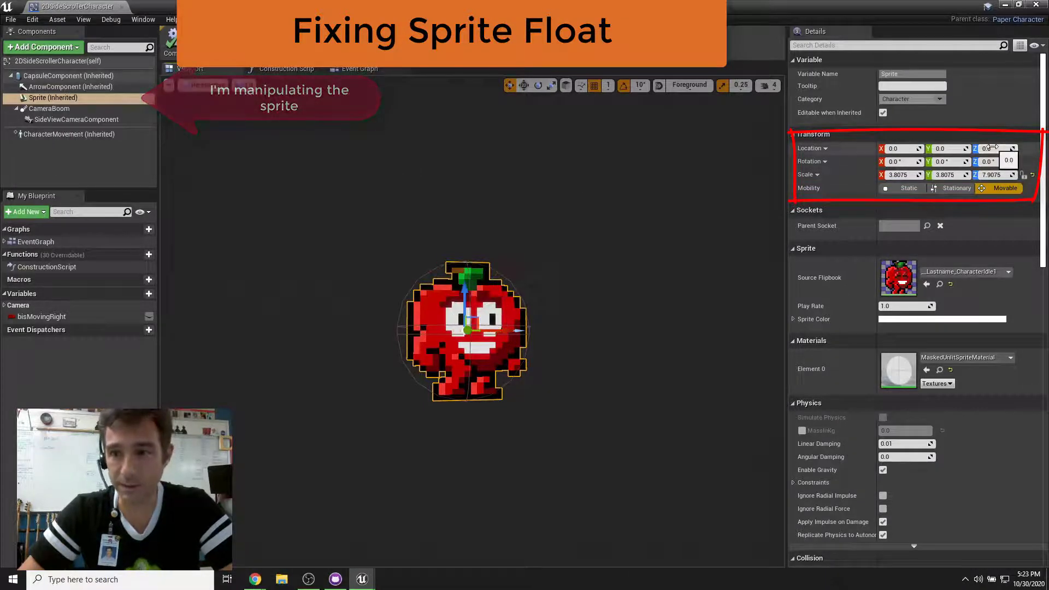
left_click_drag(992, 147, 965, 147)
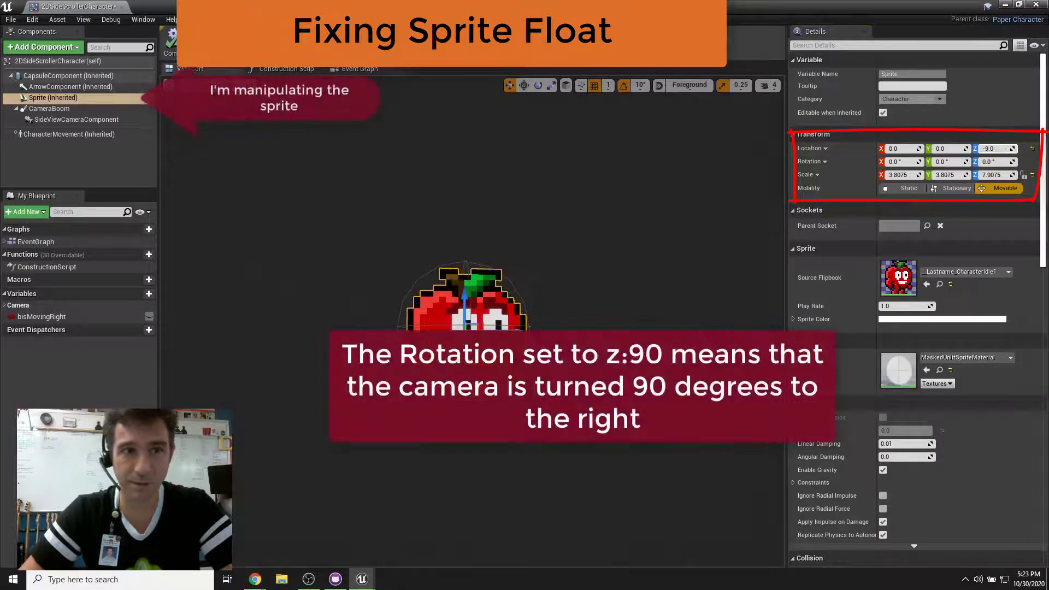
left_click(172, 43)
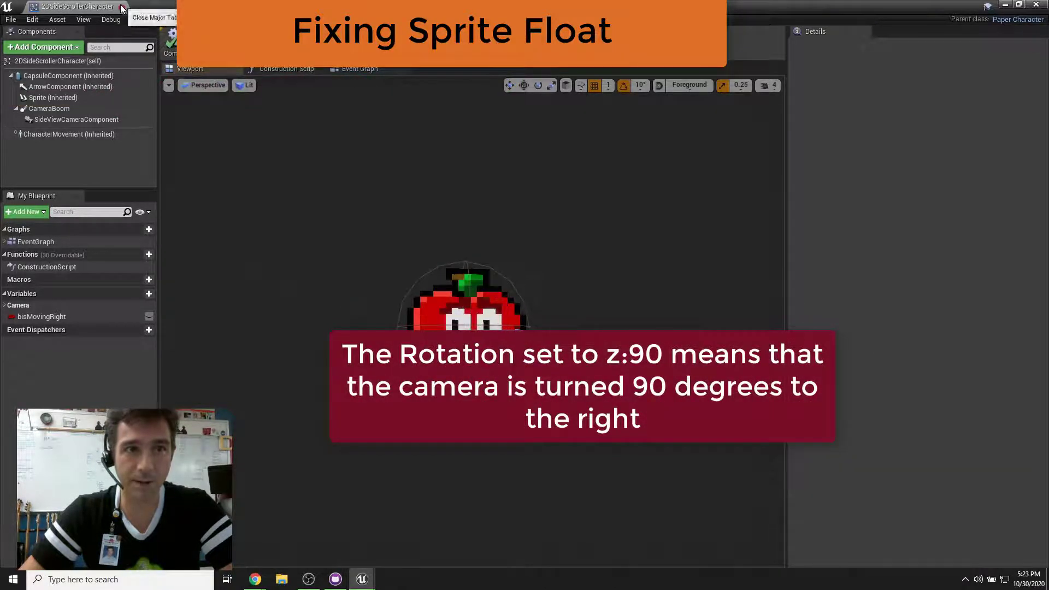
Close the blueprint and play-test how the lowered sprite sits on the ledge.
left_click(121, 8)
left_click(614, 43)
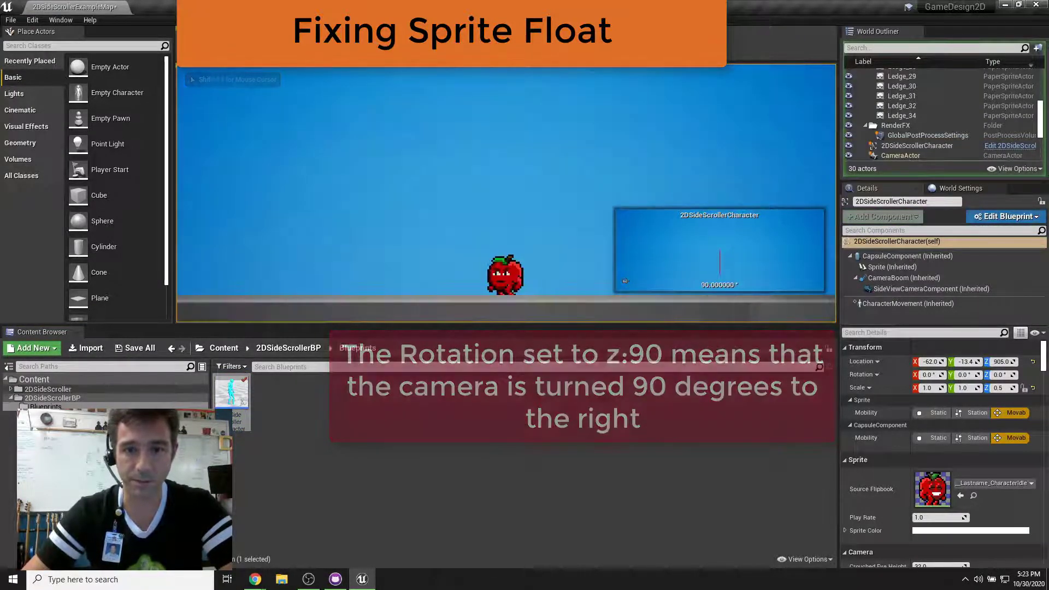
key("Escape")
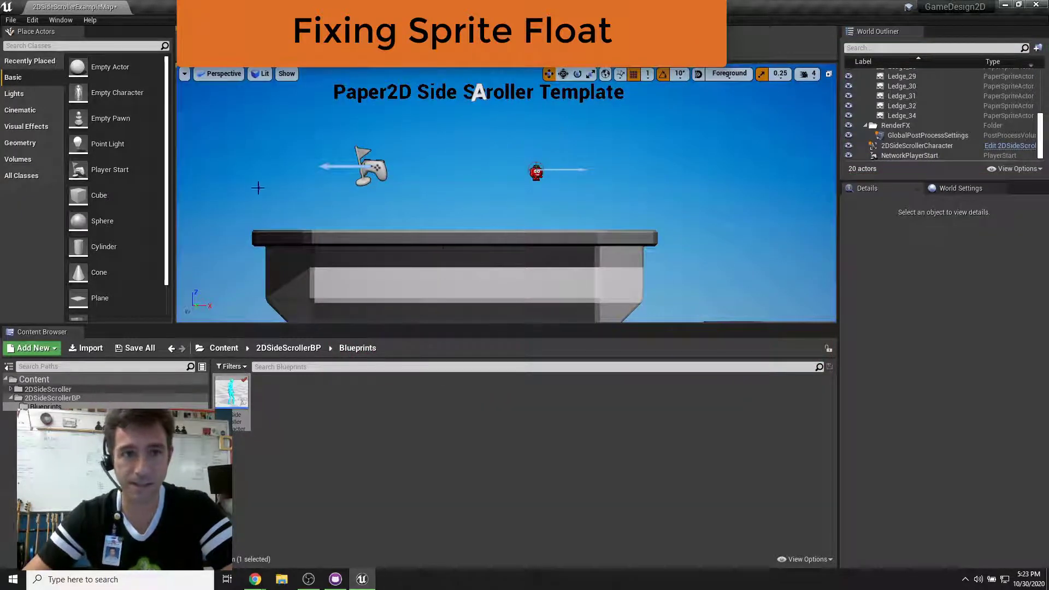
Reopen the 2DSideScrollerCharacter blueprint, set the Sprite's Location Z to -6, compile, and play-test the result.
double_click(231, 392)
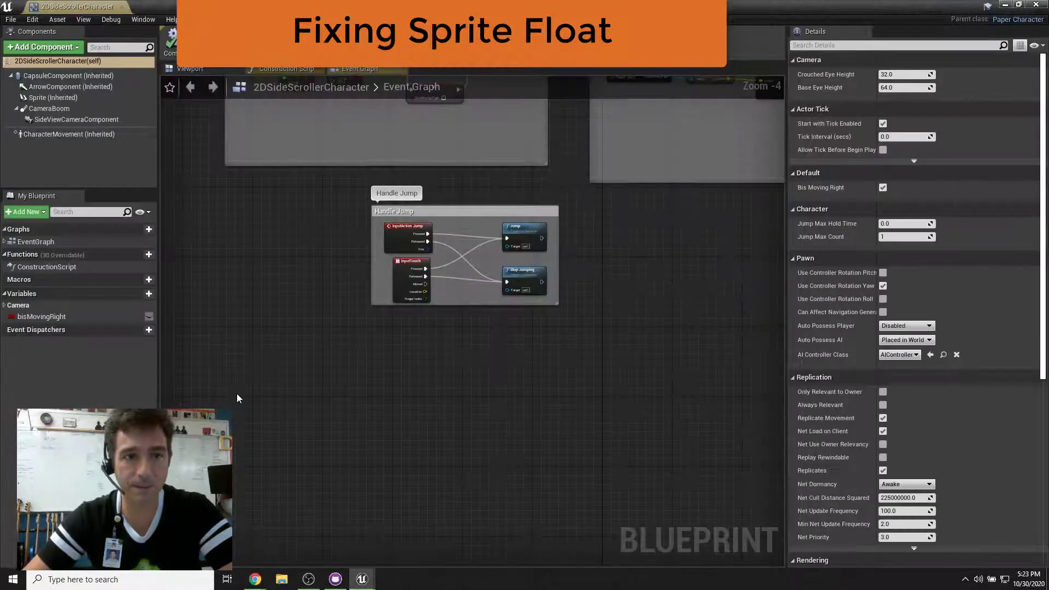
left_click(53, 97)
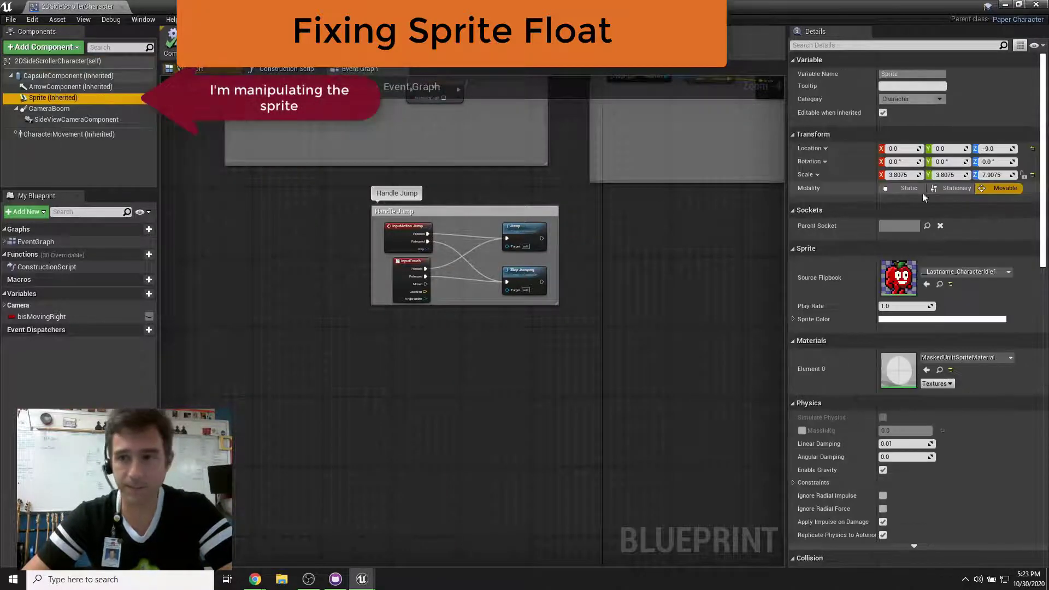
left_click(993, 149)
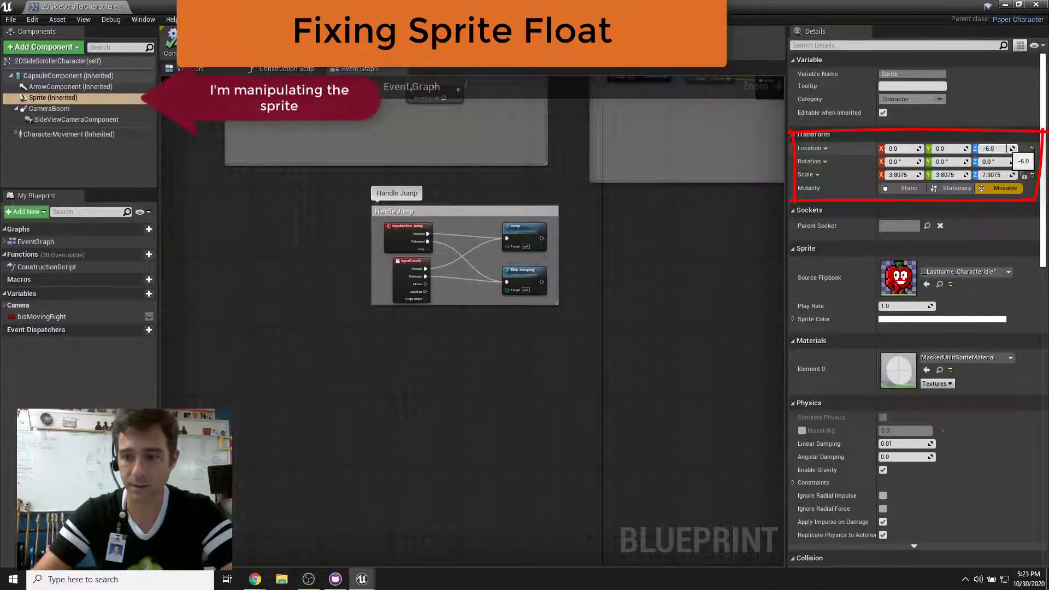
left_click(171, 41)
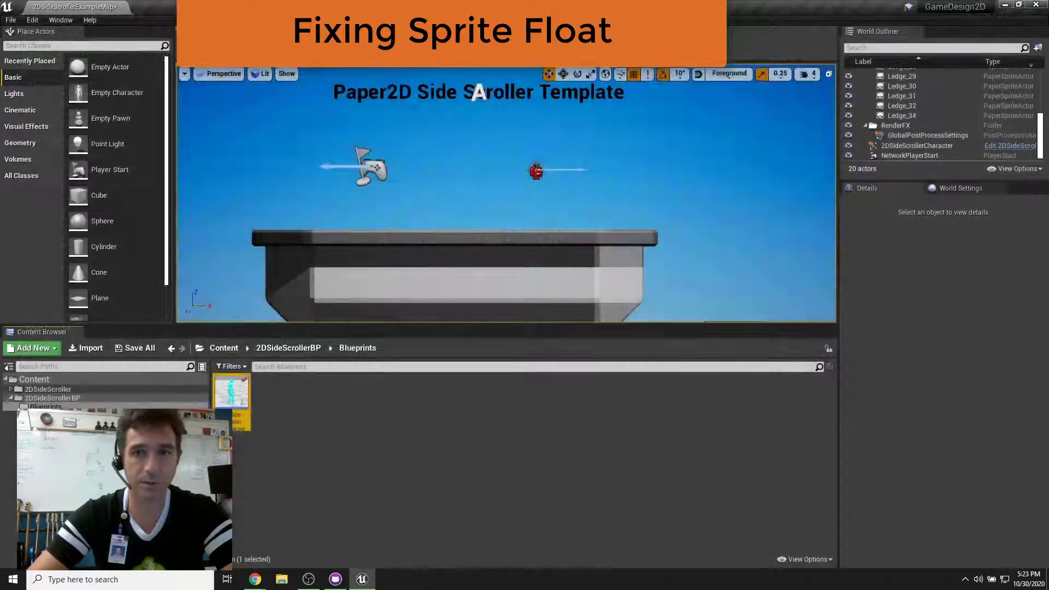
key("alt+p")
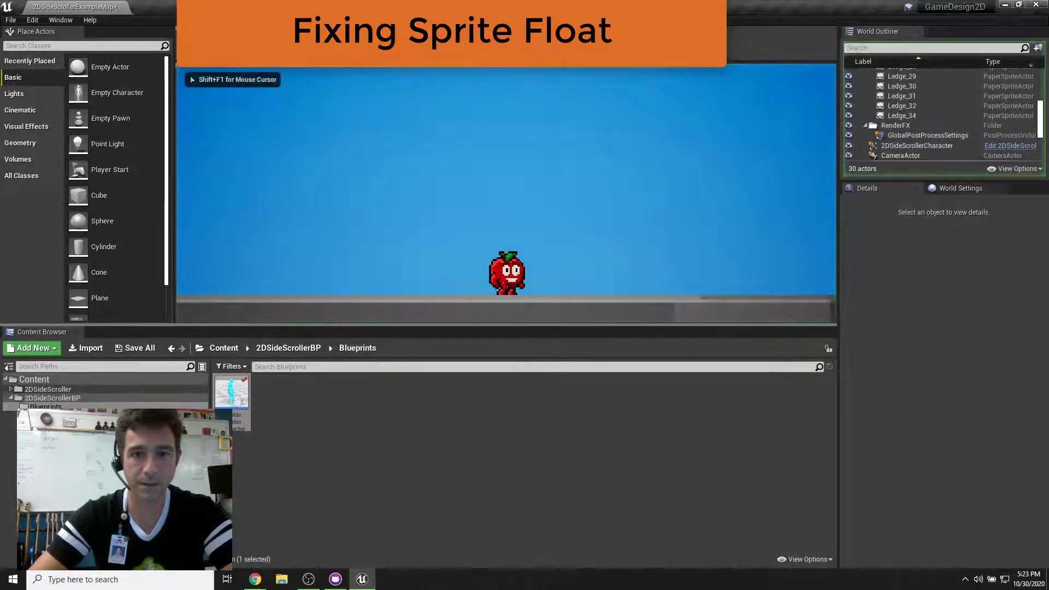
key("Escape")
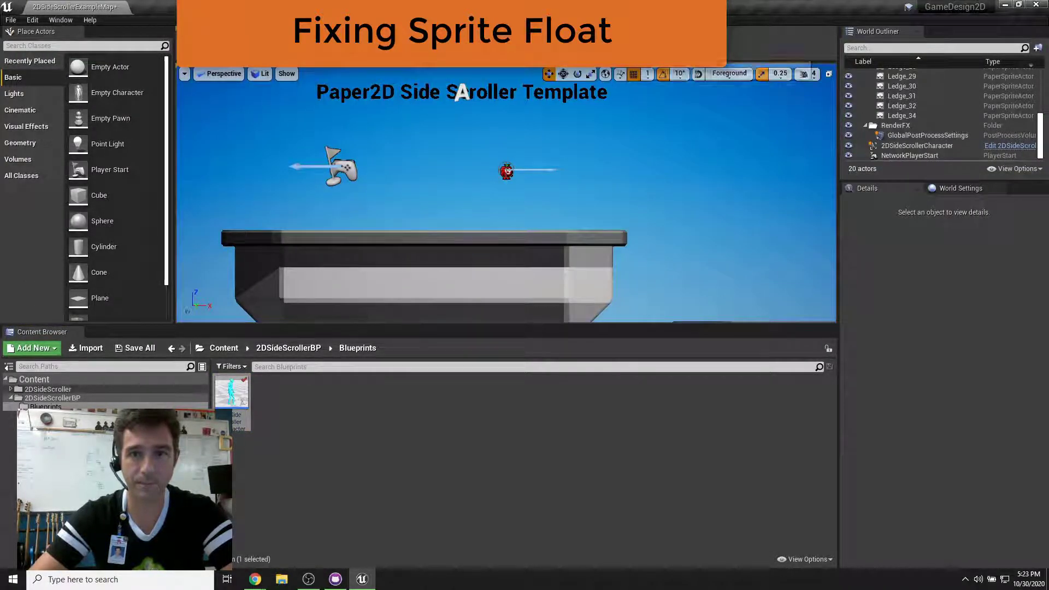
Open the 2DSideScrollerCharacter blueprint again and readjust the Sprite component's Location Z.
double_click(231, 393)
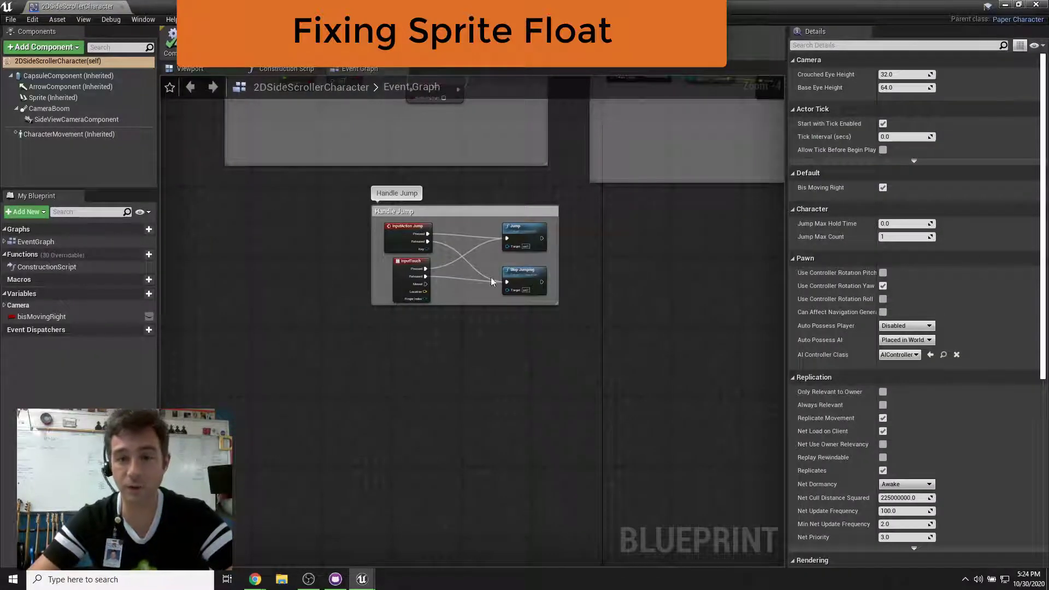
left_click(55, 99)
left_click(992, 147)
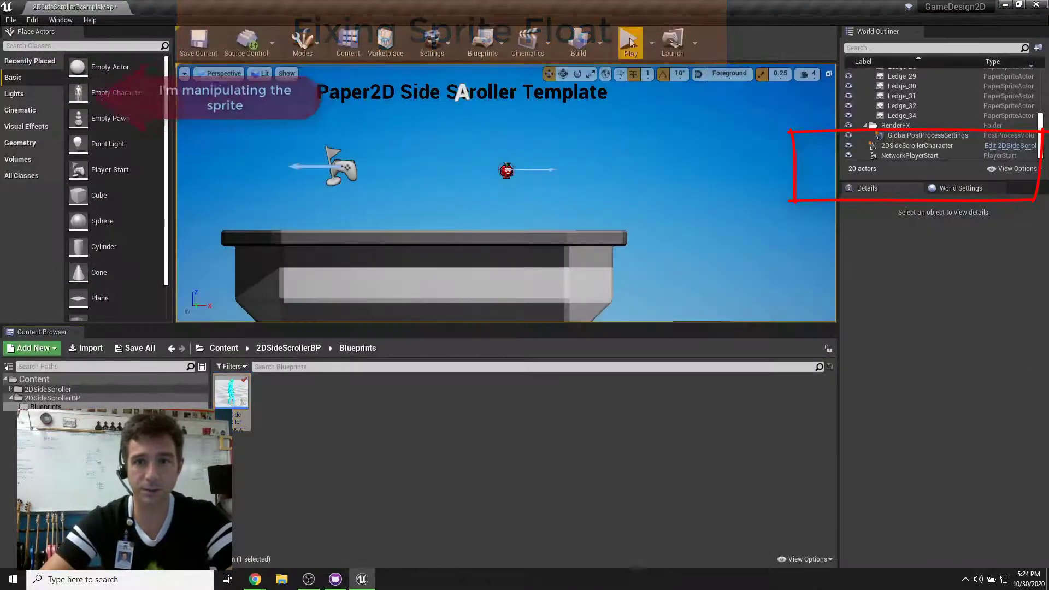
Play-test the sprite's ground contact by running the character back and forth along the ledge, and stop the session.
left_click(628, 41)
left_click(509, 268)
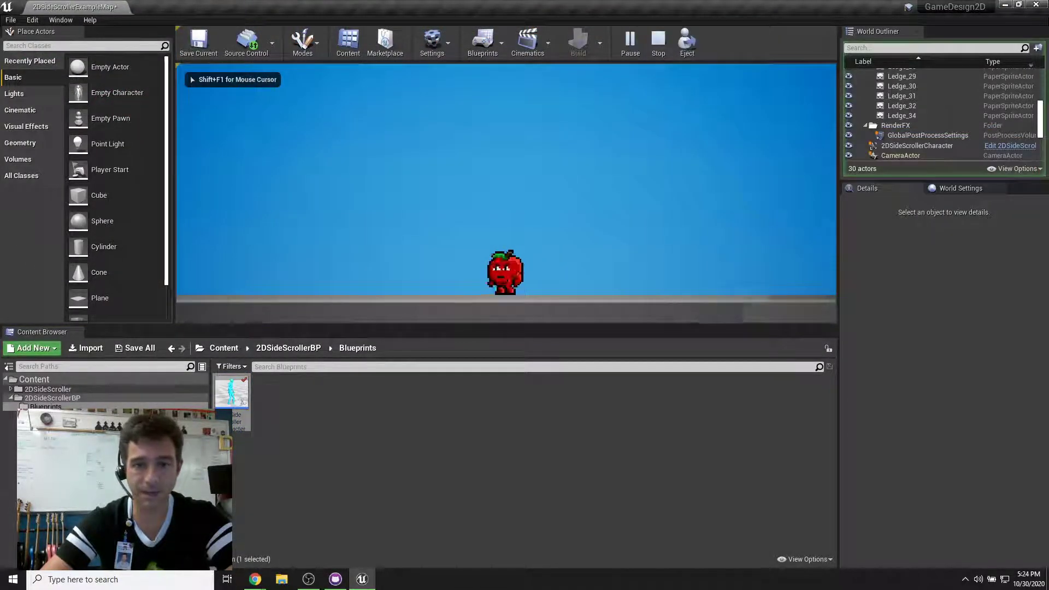
key("d")
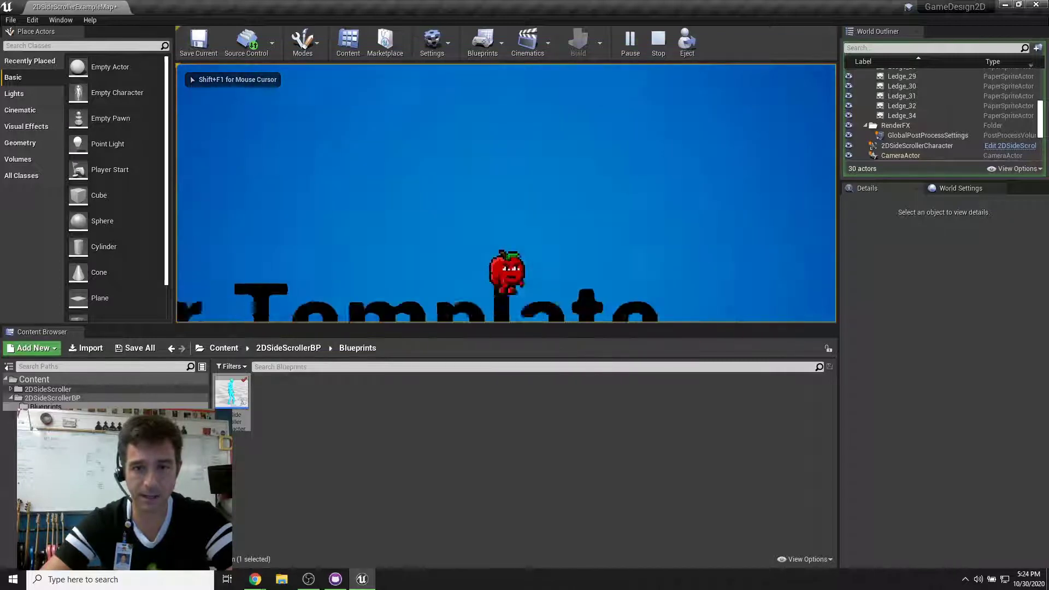
key("a")
key("a")
key("a")
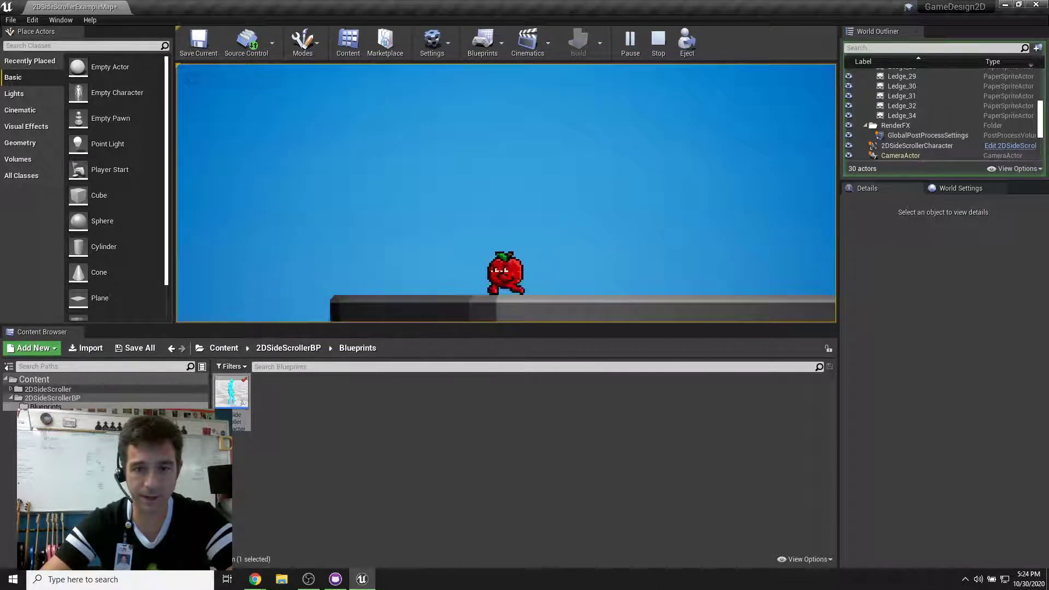
key("d")
key("a")
key("d")
key("d")
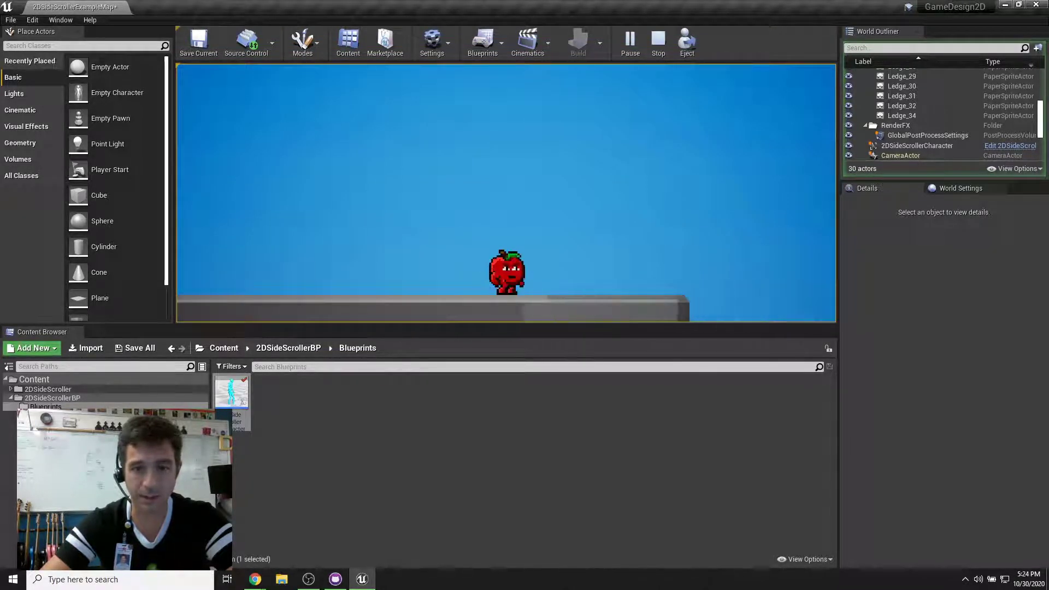
key("a")
key("Escape")
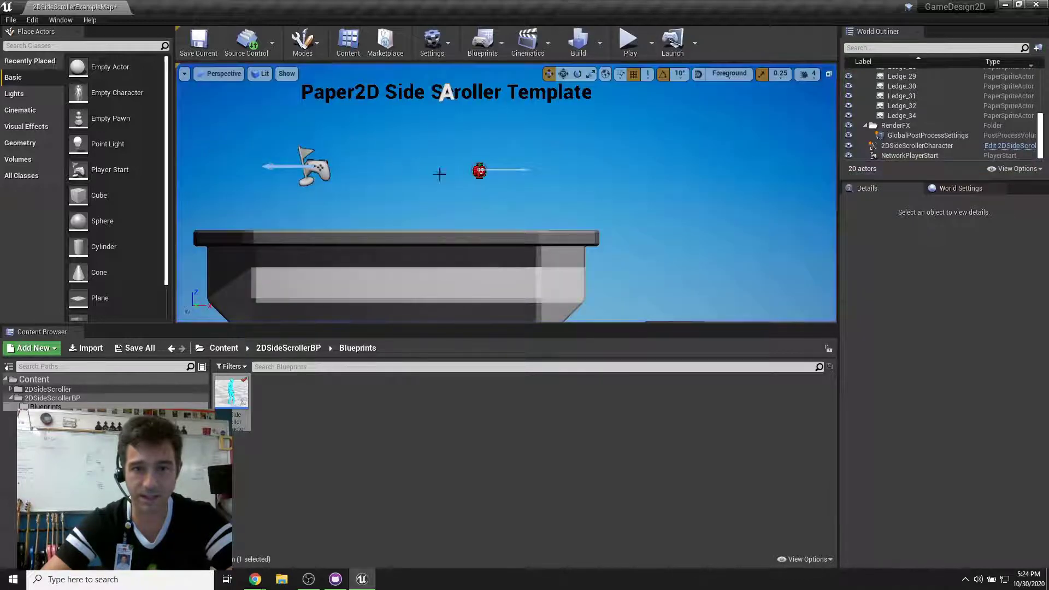
Select the level's character and set its CharacterMovement component's Max Walk Speed Crouched to 200.
key("w")
right_click_drag(531, 174, 530, 131)
scroll(458, 103, "up", 2)
left_click(907, 145)
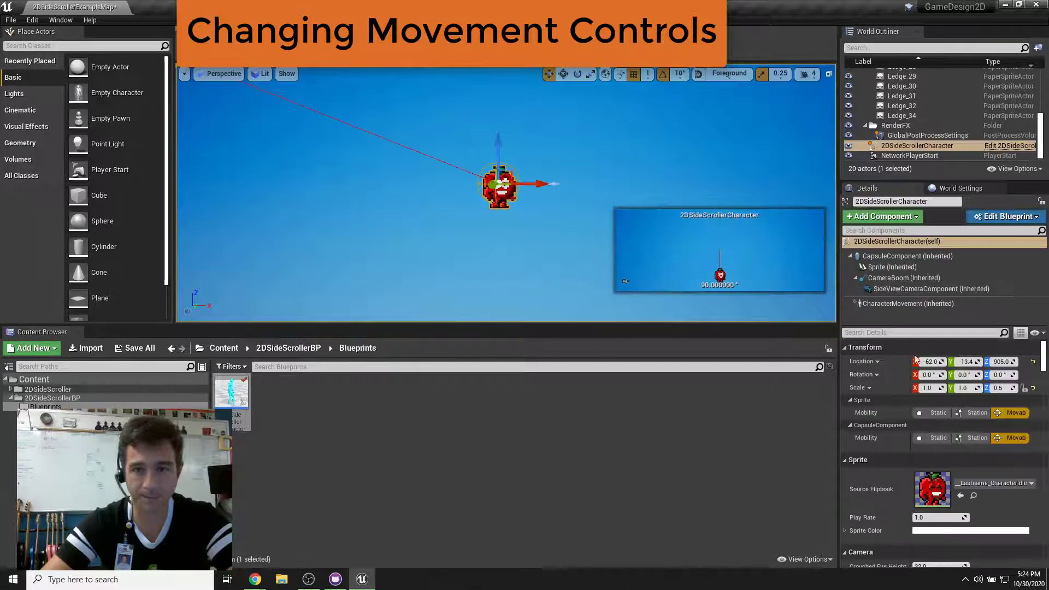
left_click(911, 290)
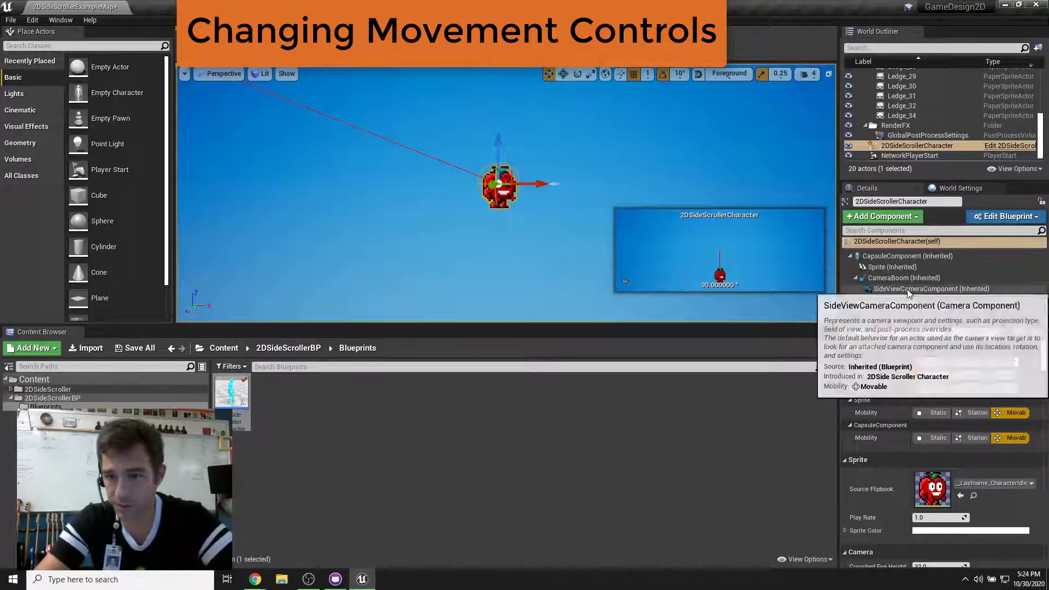
left_click(918, 304)
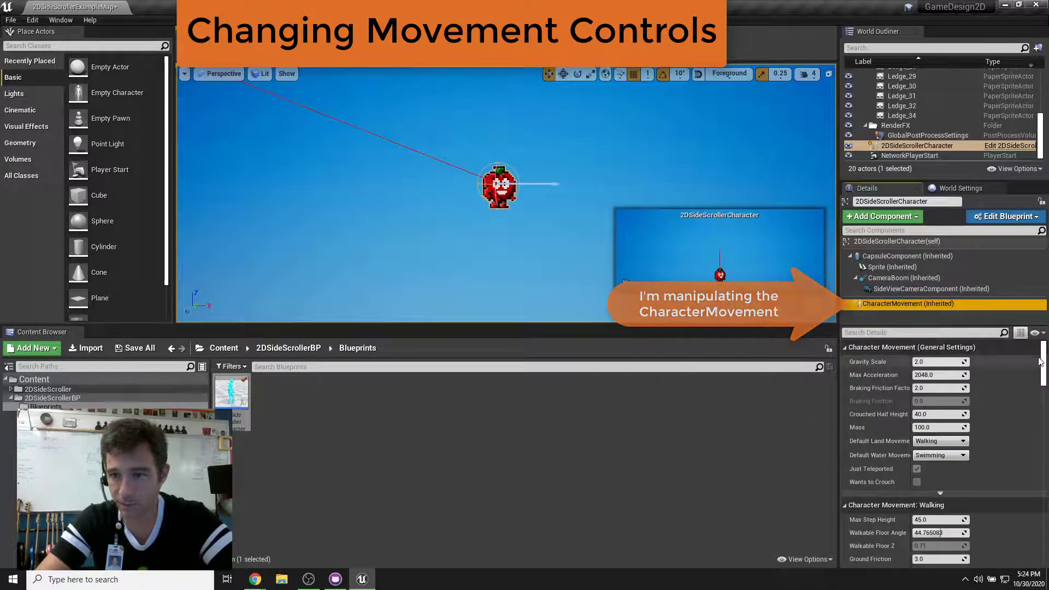
left_click_drag(1048, 360, 1046, 390)
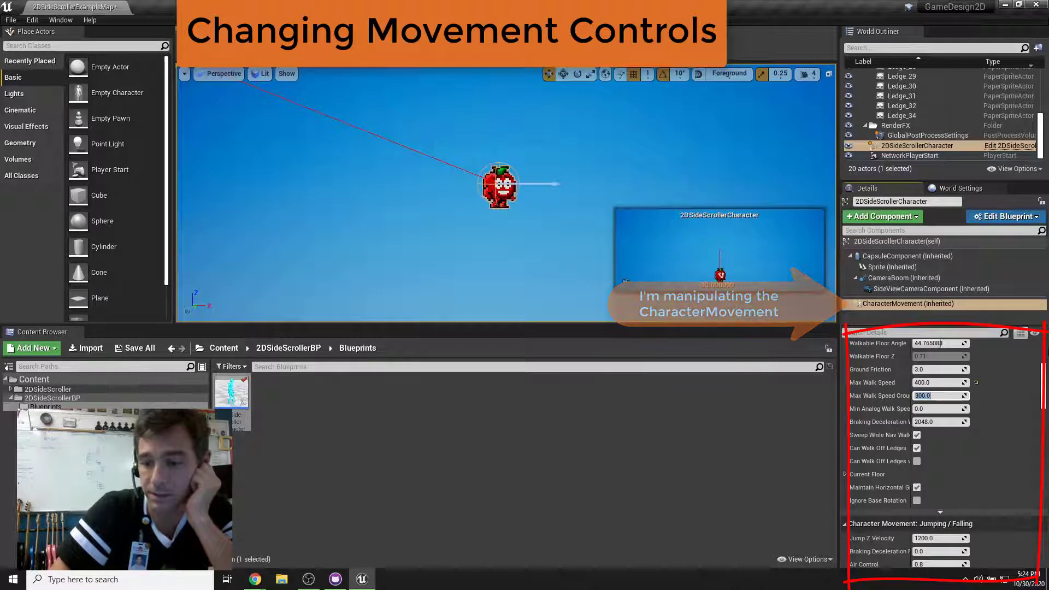
type("0")
key("Return")
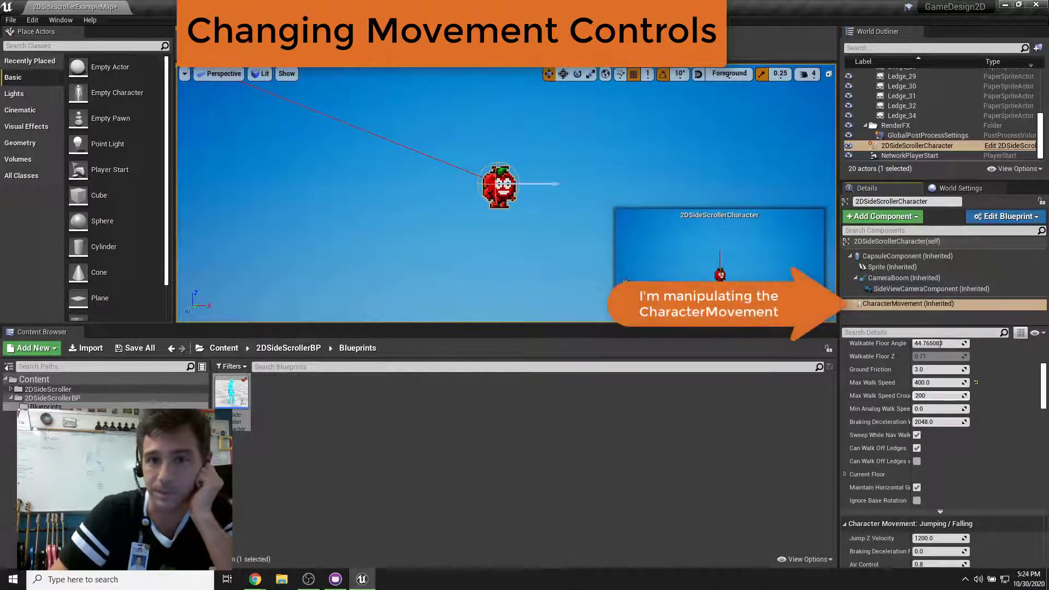
Save the level, play-test the character's walking speed and jump across the ledges, and stop the session.
key("ctrl+s")
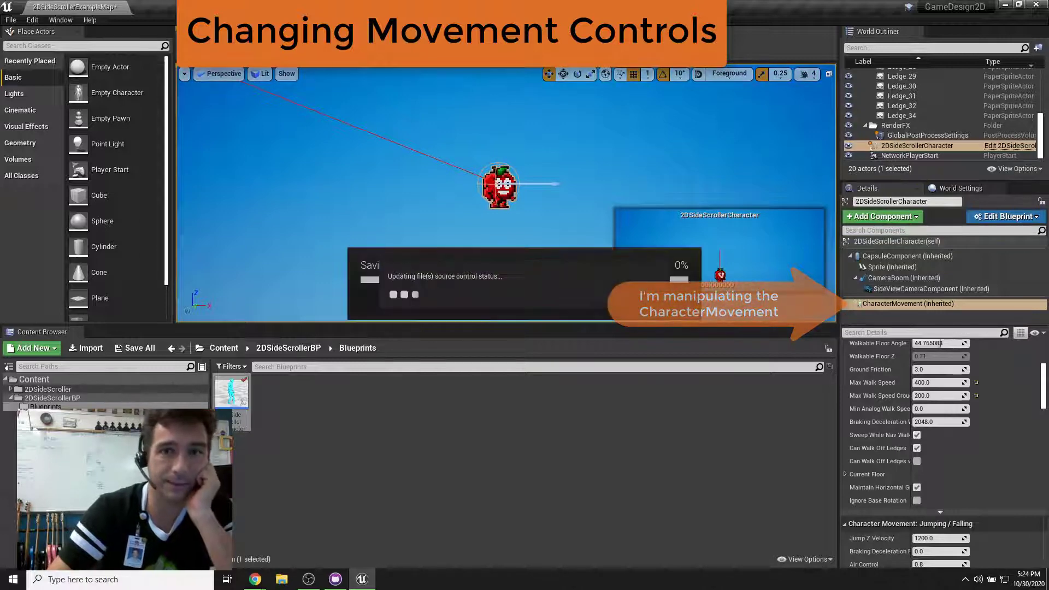
key("alt+p")
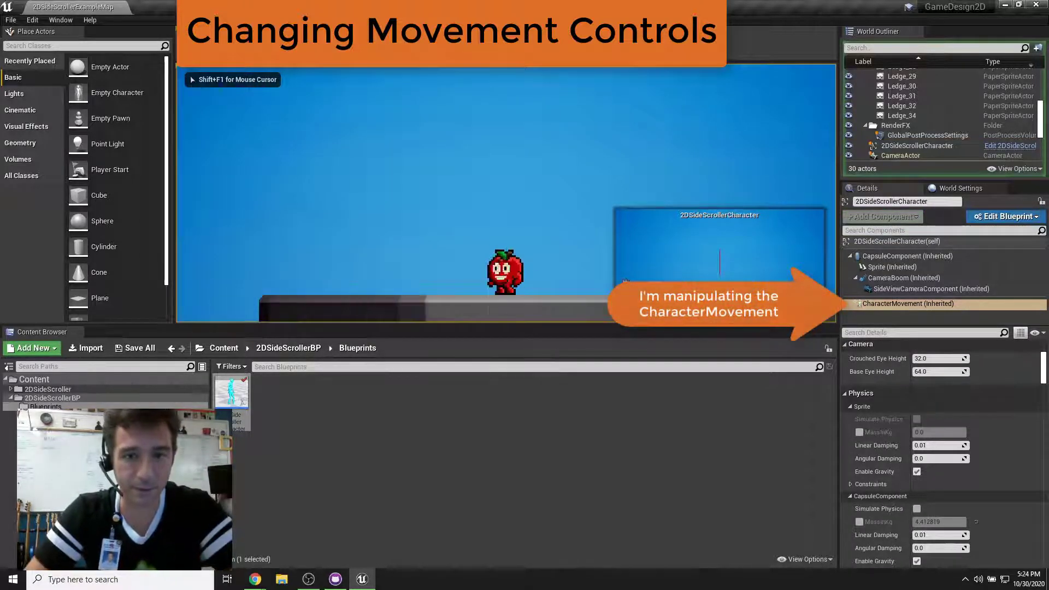
key("a")
key("d")
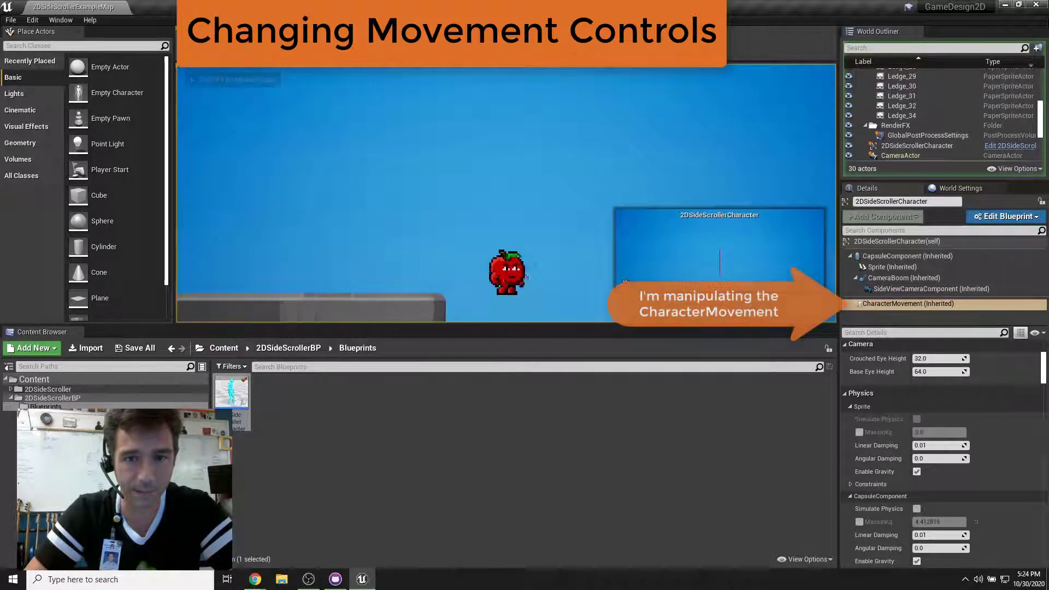
key("space")
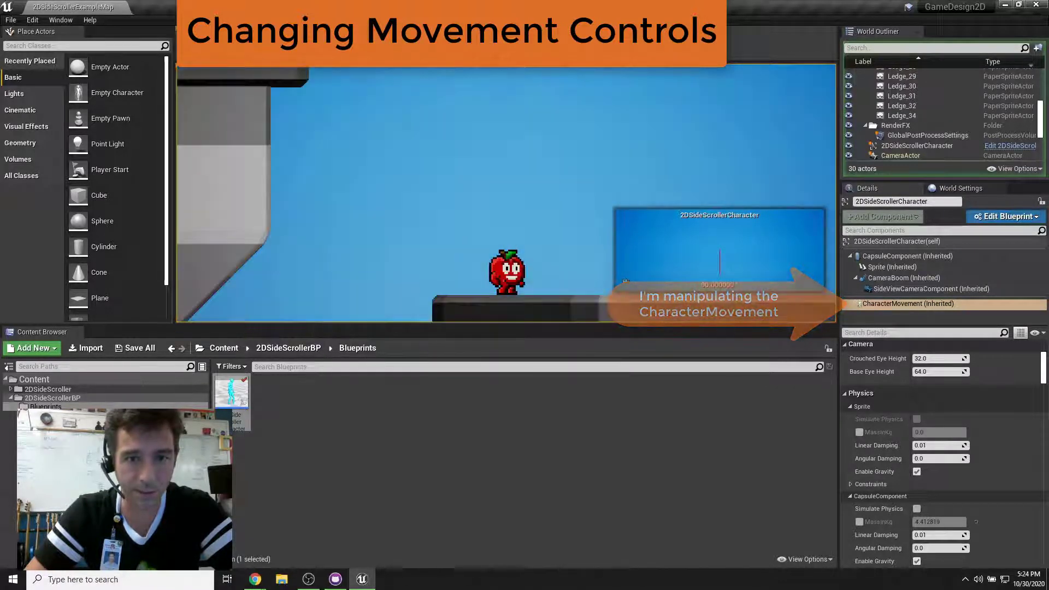
key("Escape")
Select 2DSideScrollerCharacter in the level, set its CharacterMovement component's Jump Z Velocity to 600, and save the level.
left_click(885, 146)
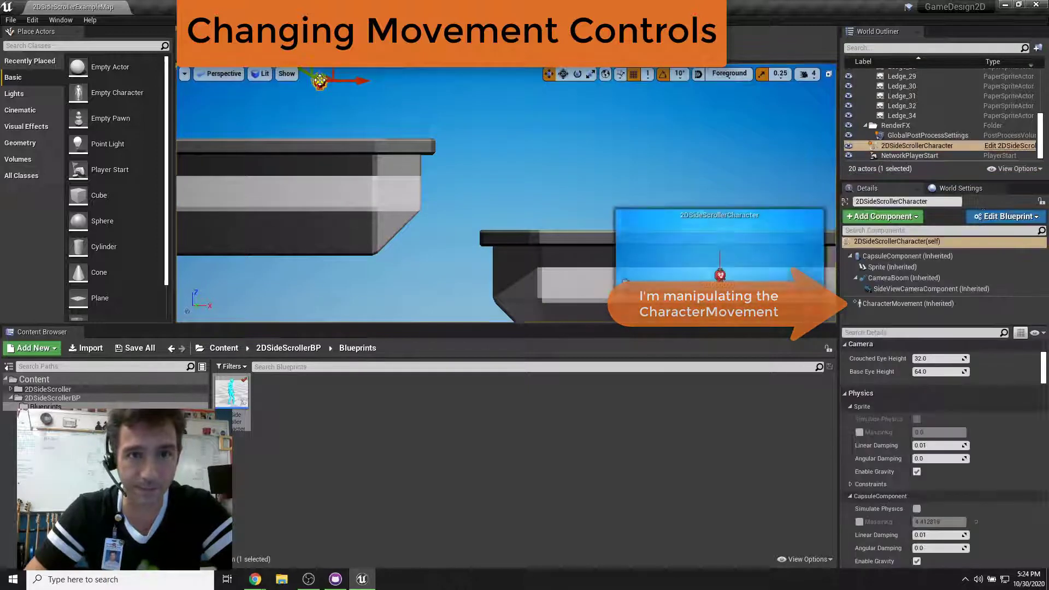
mouse_move(1043, 373)
left_mouse_down()
mouse_move(1044, 390)
mouse_move(1044, 356)
left_mouse_up()
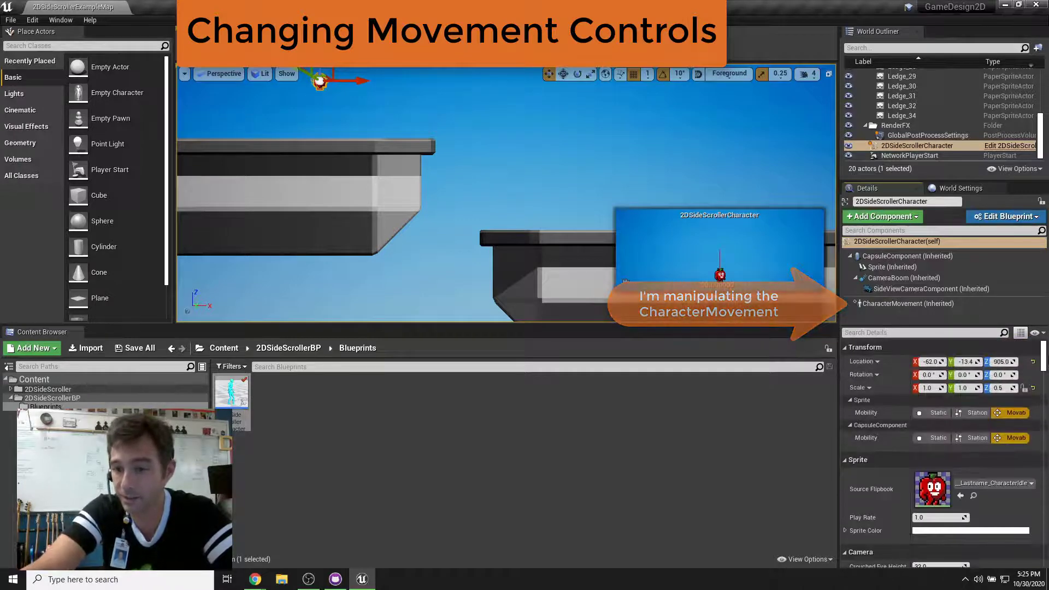
left_click(929, 304)
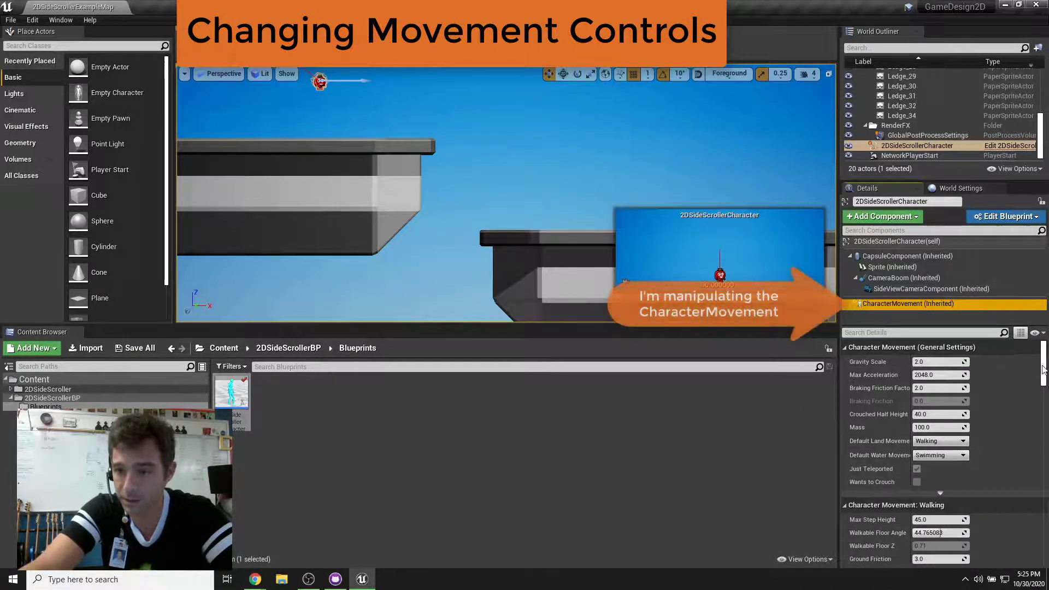
left_click_drag(1044, 369, 1043, 409)
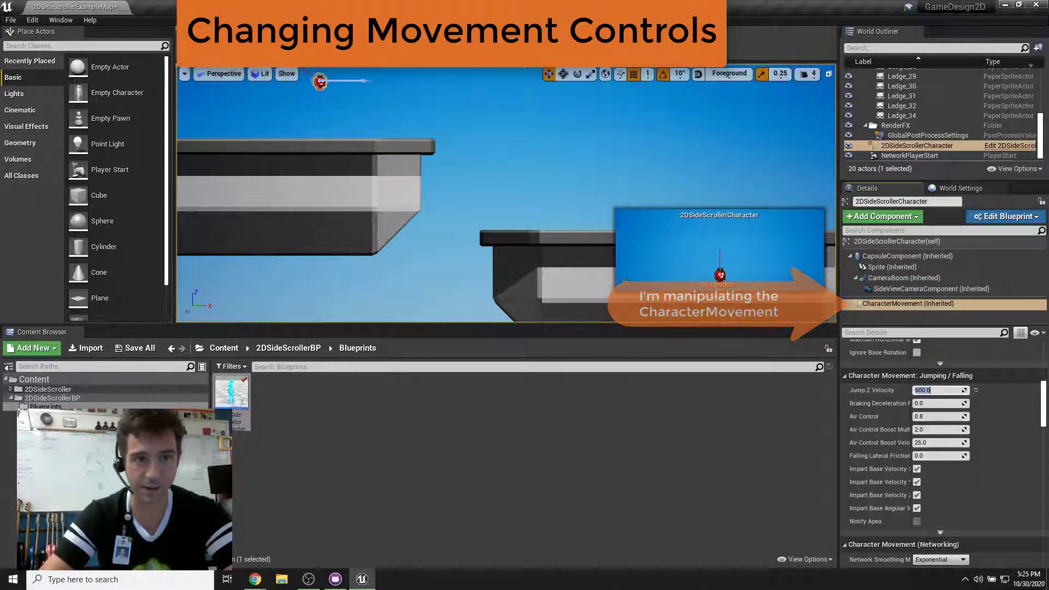
key("ctrl+s")
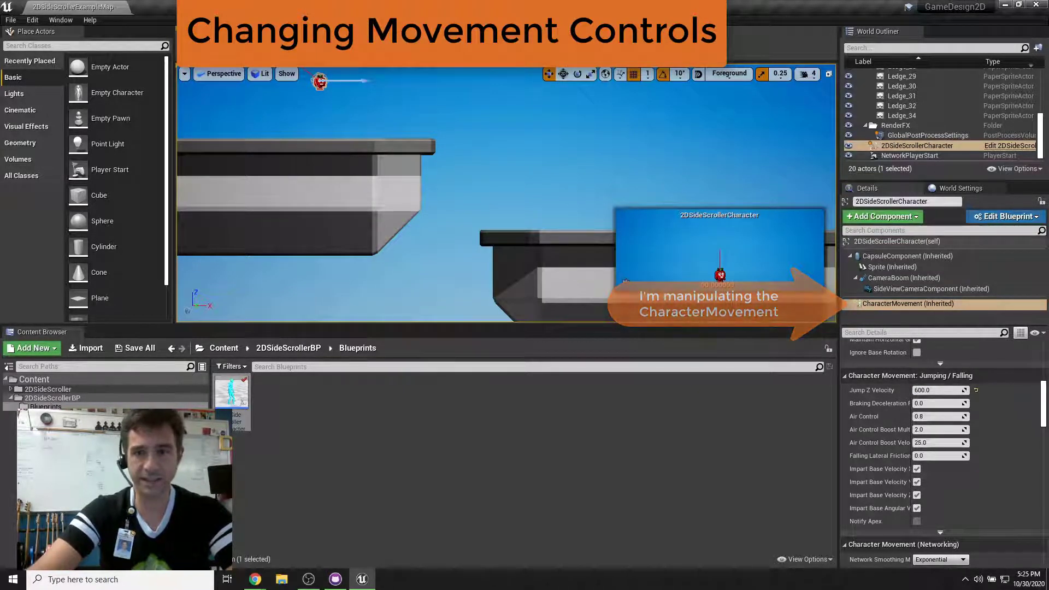
Play-test the character's jump height by running and jumping in both directions across the ledges, and stop the session.
left_click(635, 54)
left_click(540, 200)
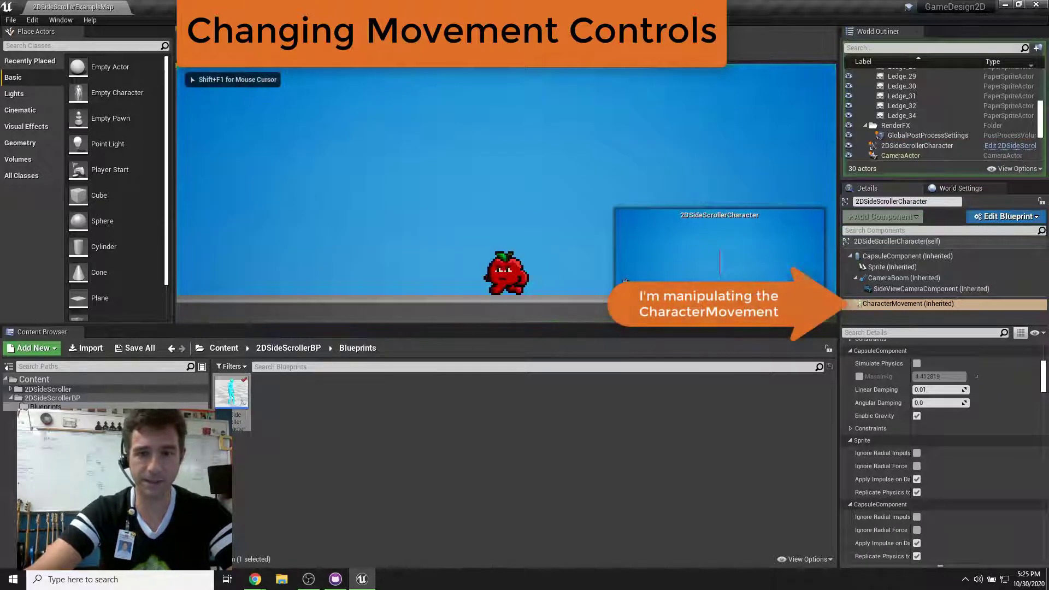
key("space")
key("d")
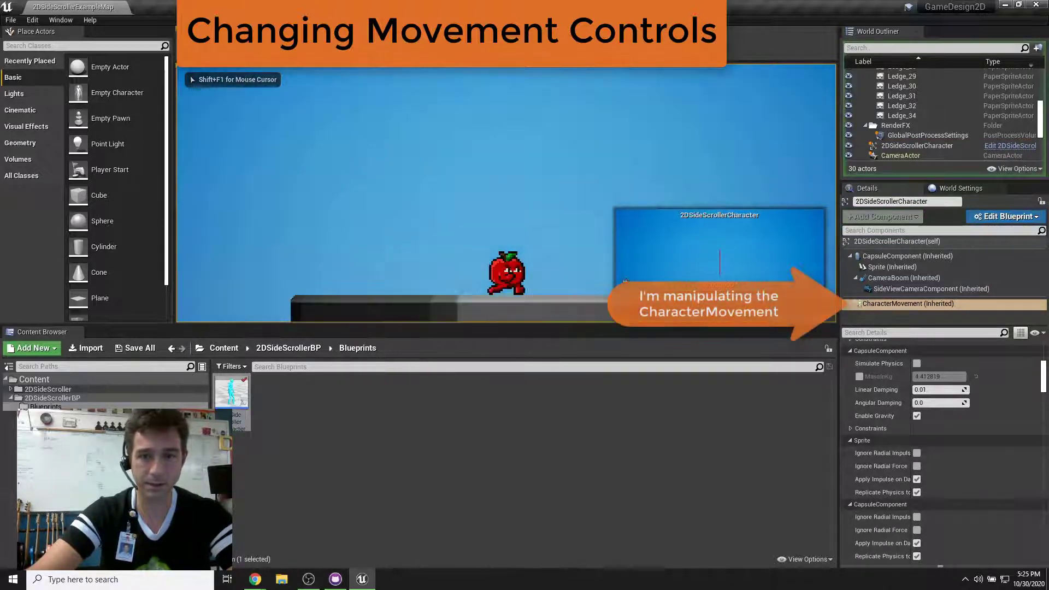
key("a")
key("space")
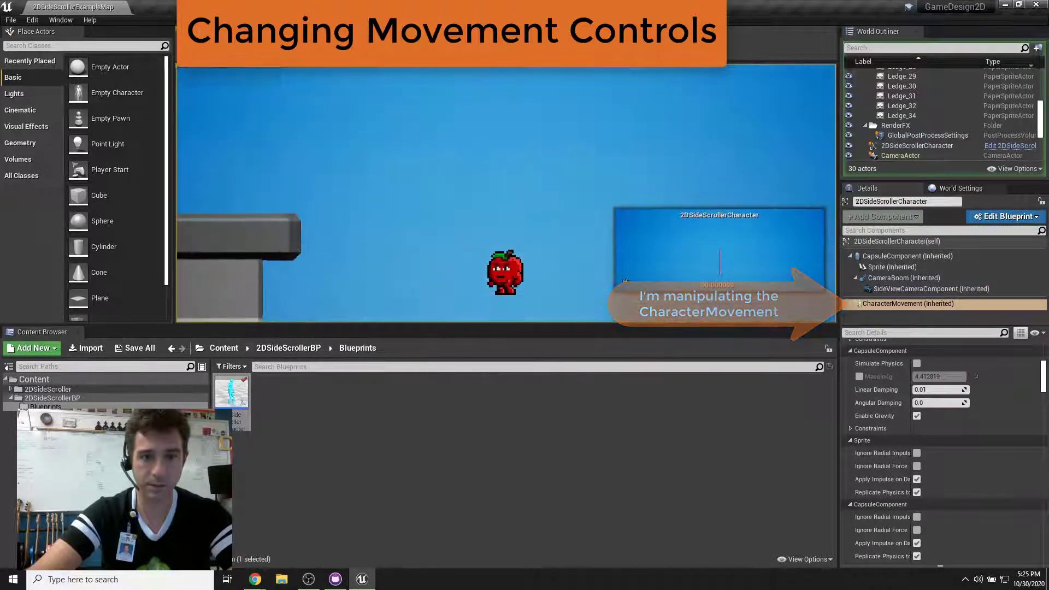
key("space")
key("d")
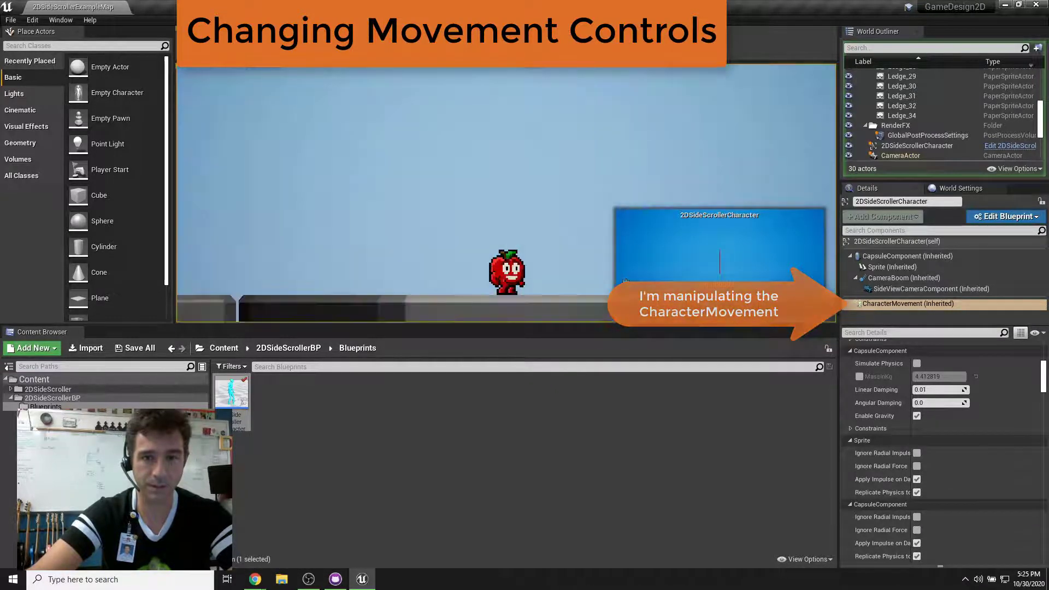
key("space")
key("space")
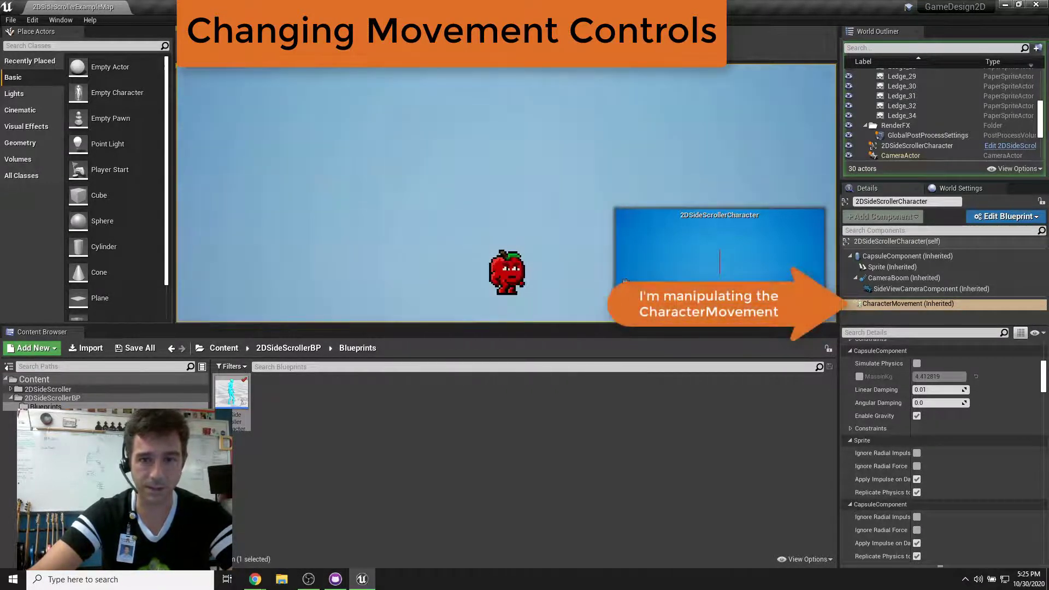
key("space")
key("a")
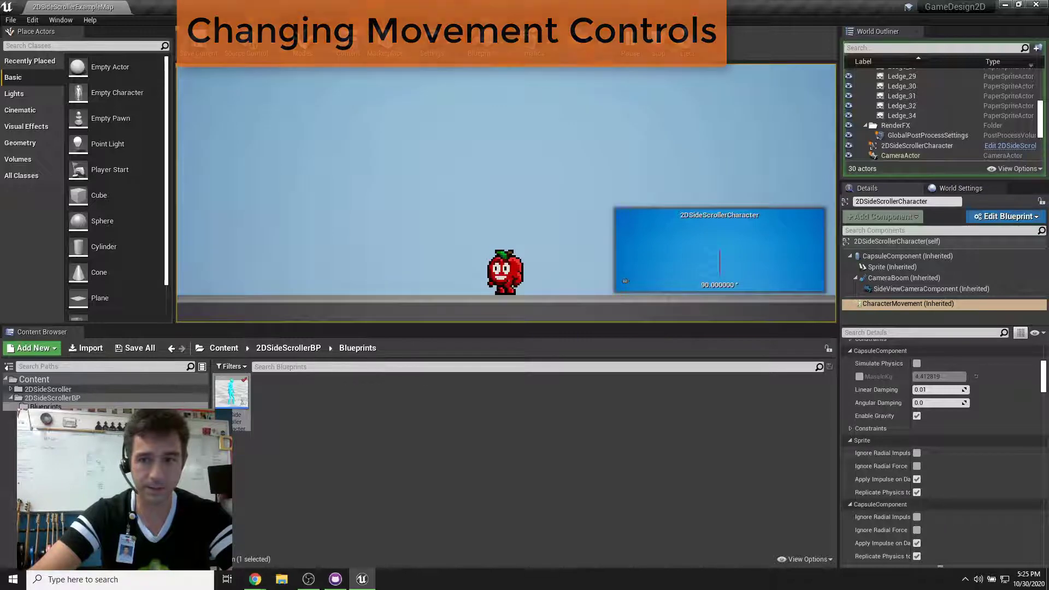
key("Escape")
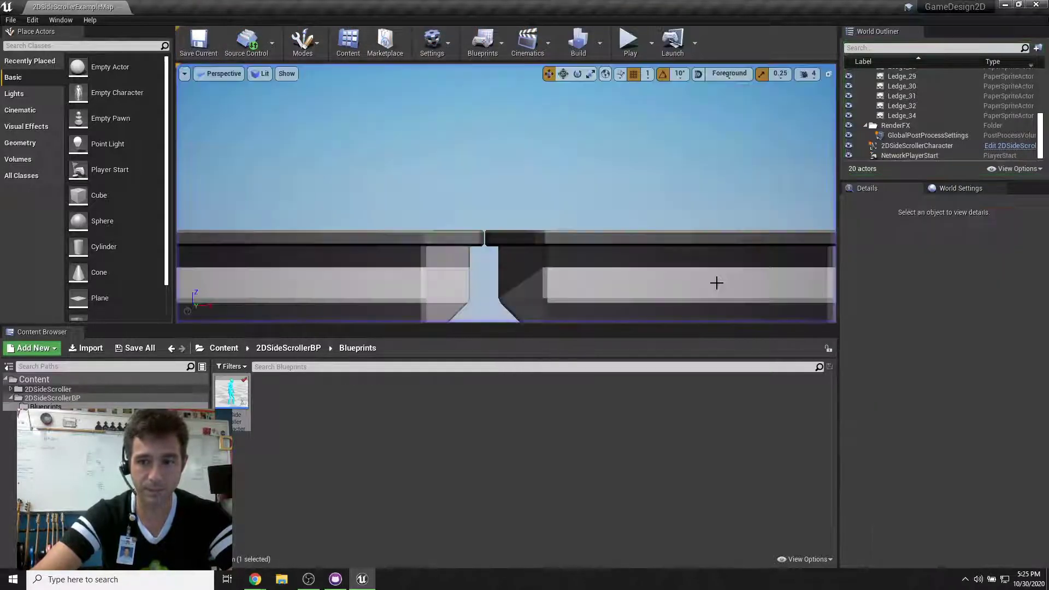
Move Ledge_14, the ledge beneath the character, down and along X to sit beside the neighbouring lower ledge.
mouse_move(608, 114)
right_mouse_down()
mouse_move(609, 153)
mouse_move(608, 114)
mouse_move(776, 118)
mouse_move(795, 137)
mouse_move(608, 113)
right_mouse_up()
right_click_drag(606, 187, 607, 187)
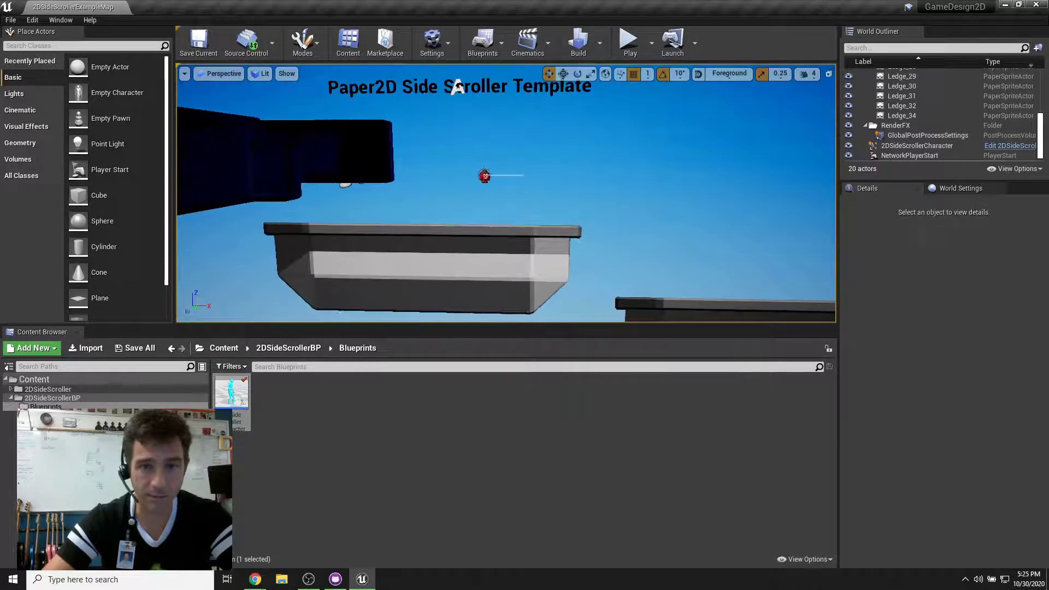
left_click(502, 259)
left_click_drag(420, 242, 502, 321)
right_click_drag(524, 252, 524, 252)
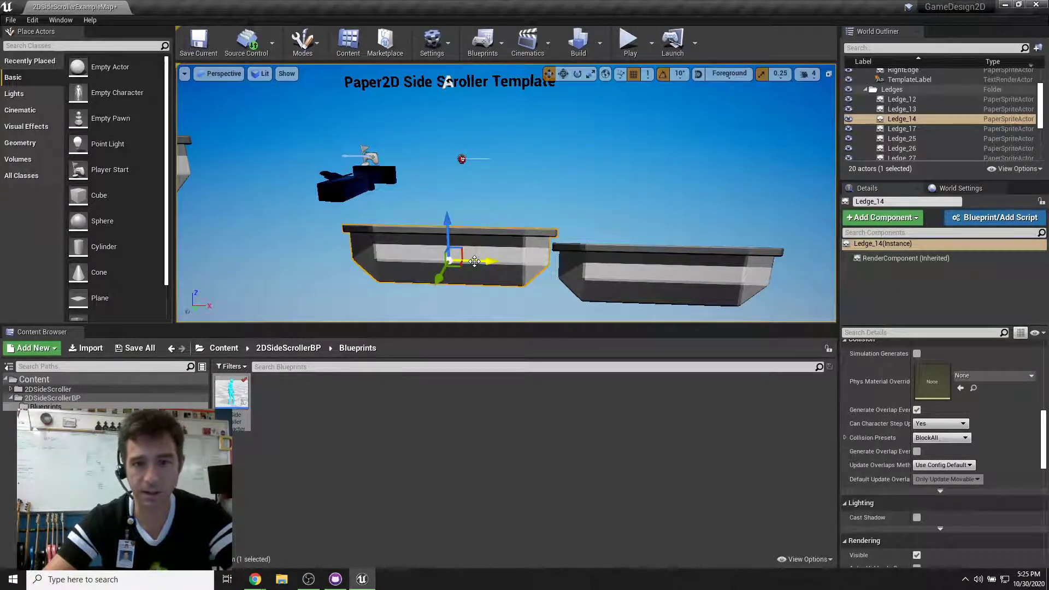
Duplicate Ledge_14 along negative X, raise the copy slightly, and lower Ledge_34 beside it to form ascending steps.
left_click_drag(474, 262, 466, 263, "alt+shift")
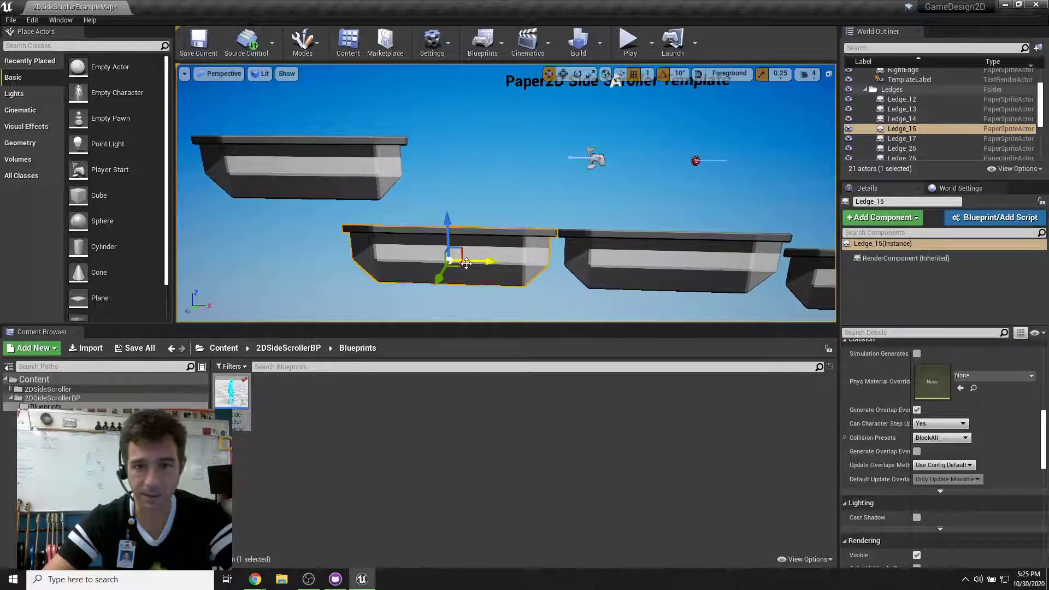
left_click_drag(448, 228, 454, 208)
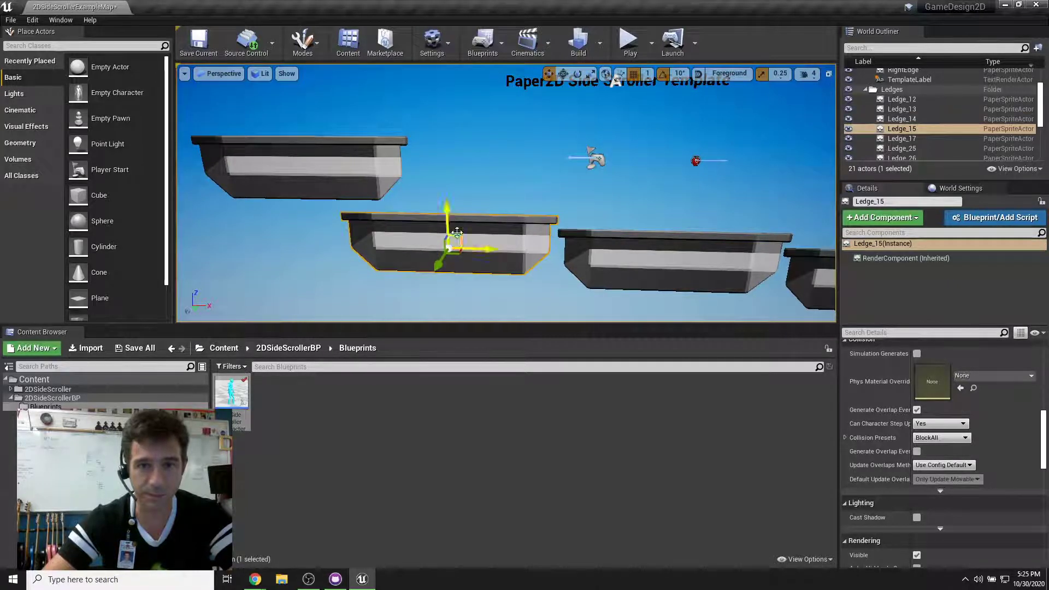
left_click(345, 137)
left_click_drag(314, 162, 250, 220)
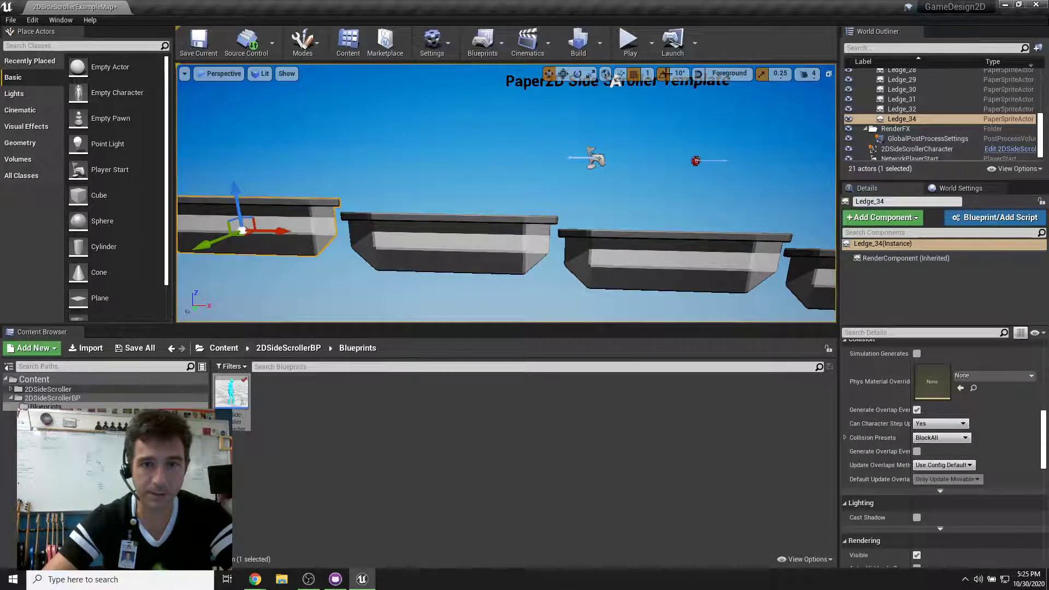
Play-test running and jumping on the rearranged ledges in the viewport, and stop the session.
left_click(629, 42)
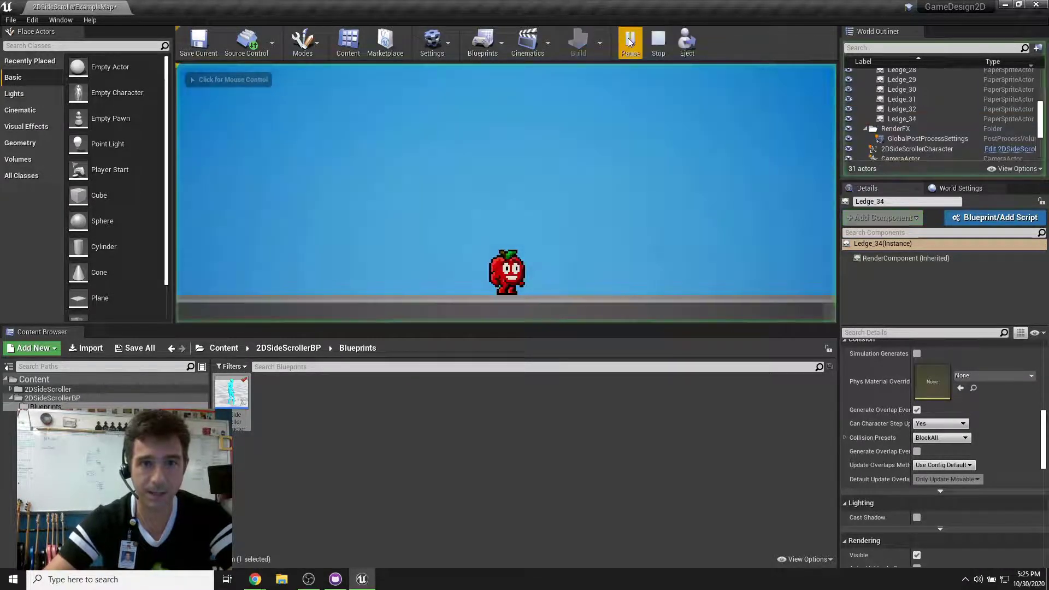
left_click(566, 220)
key("a")
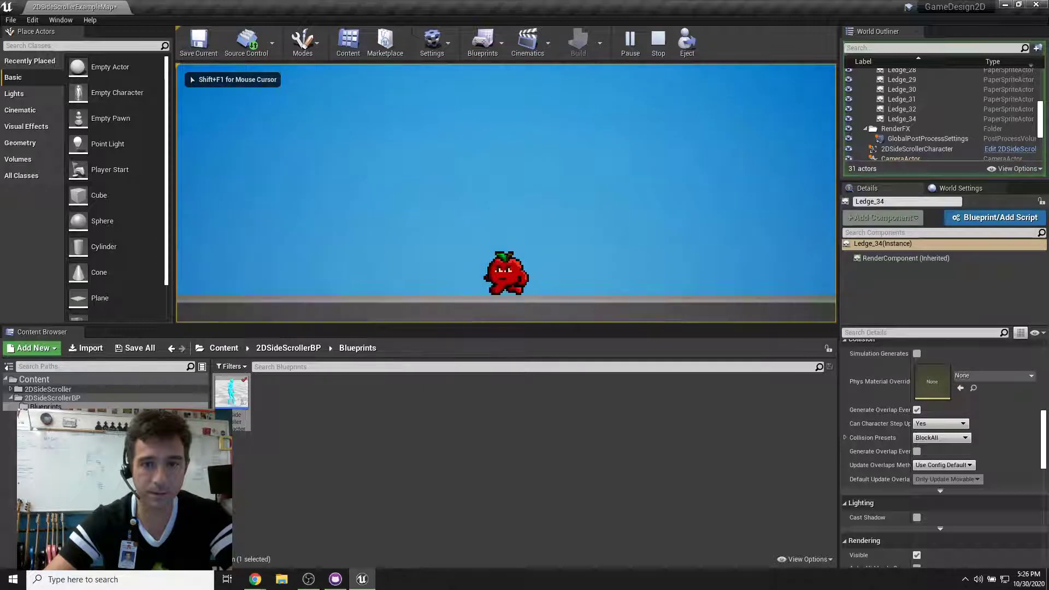
key("space")
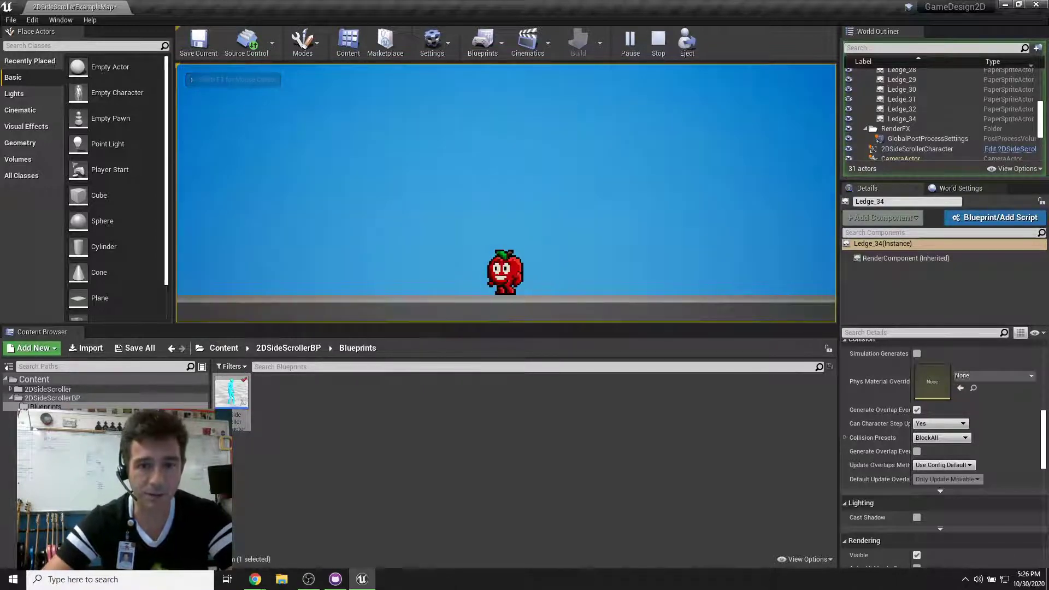
key("d")
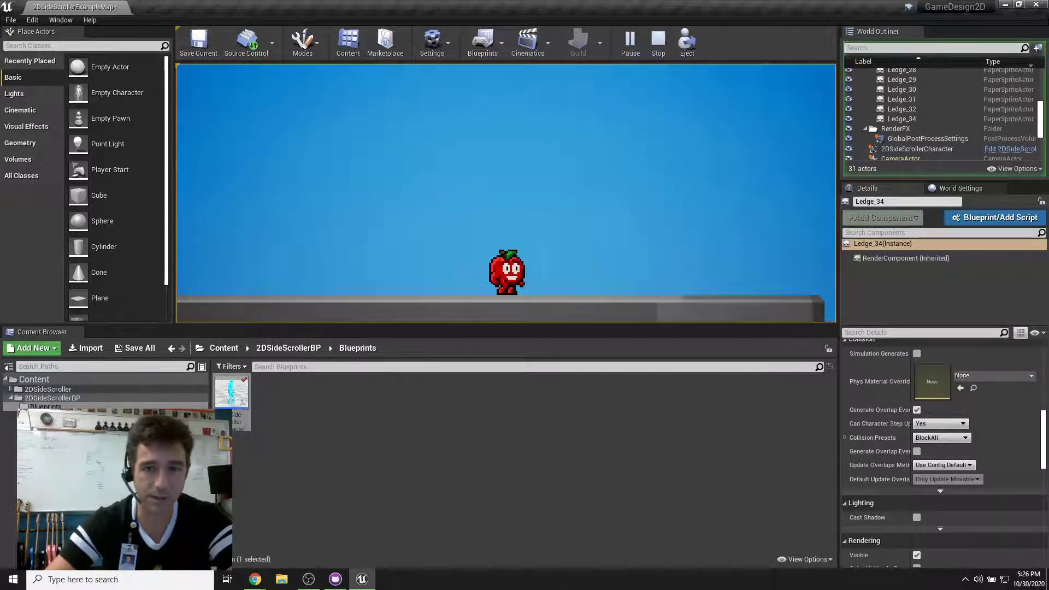
key("Escape")
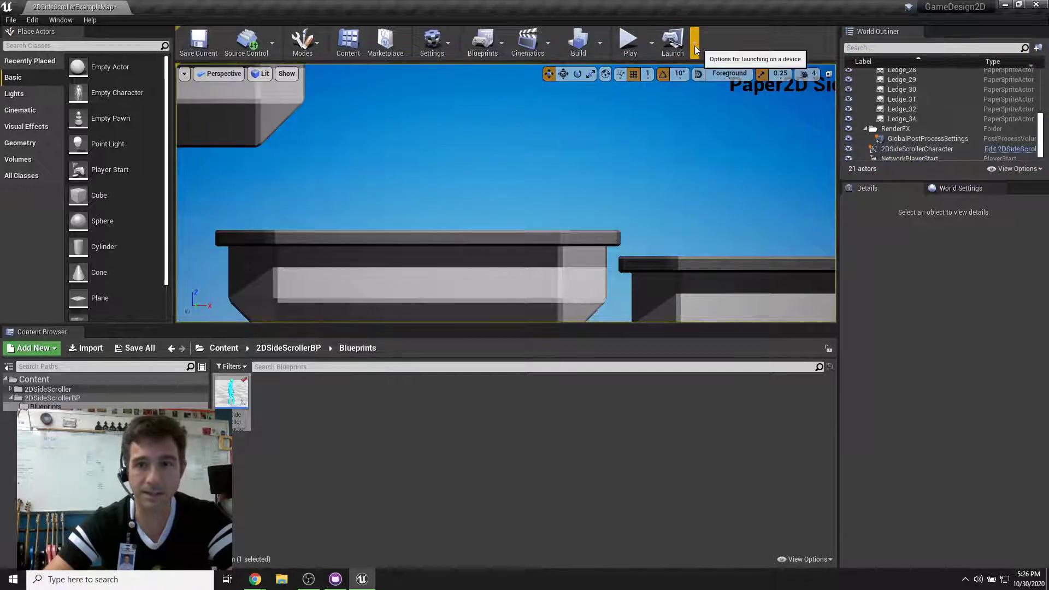
Launch the level as a Standalone Game, saving 2DSideScrollerExampleMap and its BuiltData.
left_click(652, 43)
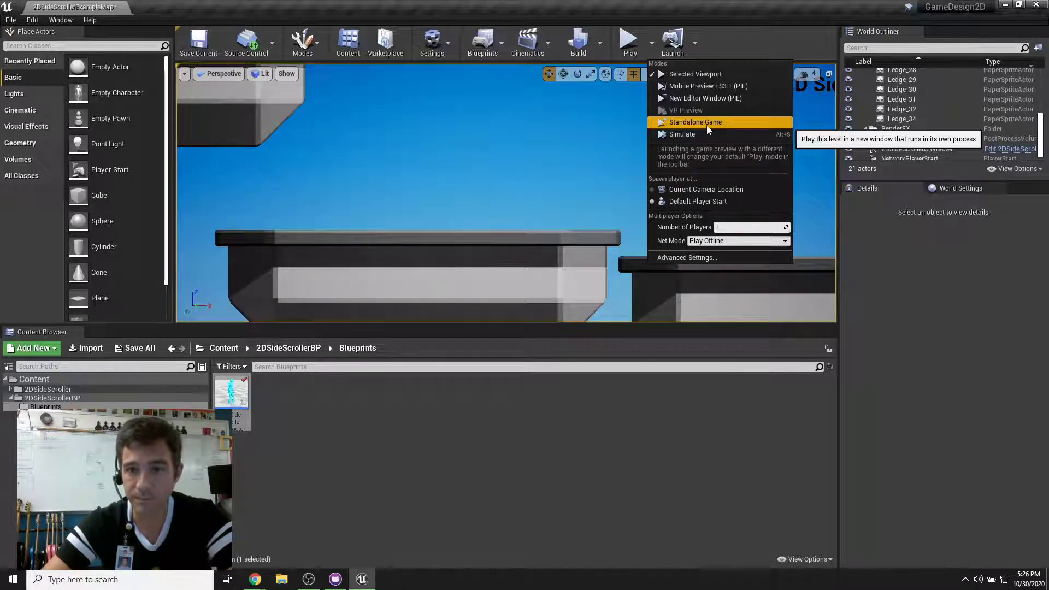
left_click(707, 126)
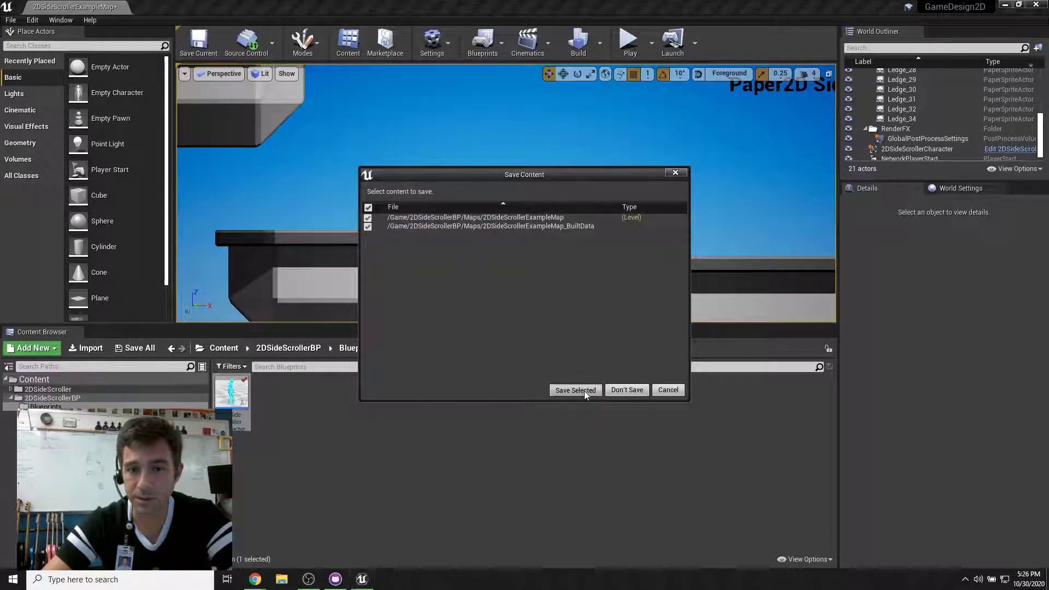
left_click(584, 391)
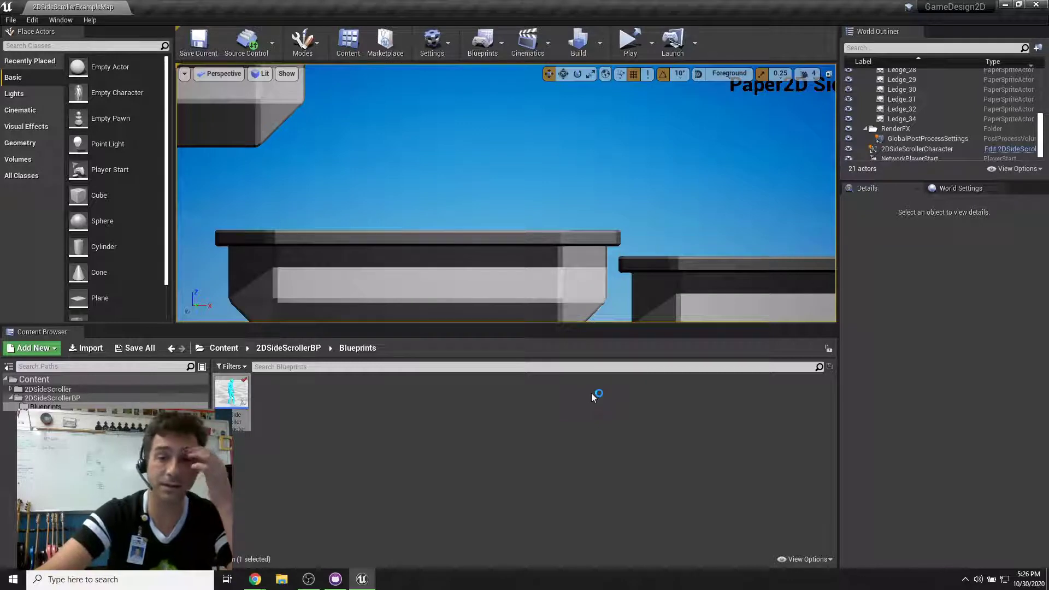
Test the character's movement in the standalone game by running and jumping back and forth between the stepped ledges.
key("a")
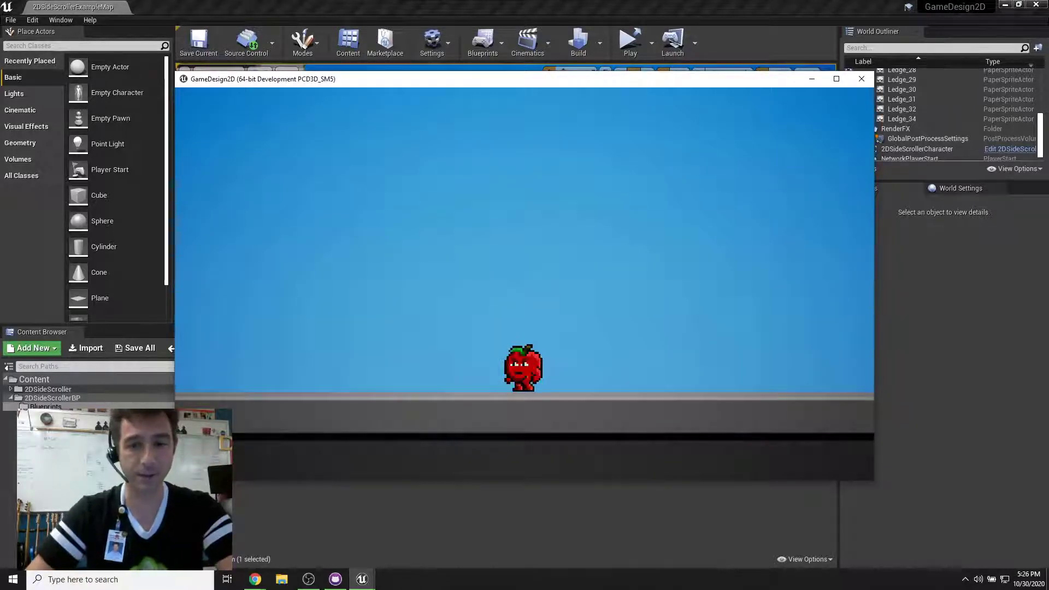
key("space")
key("Right")
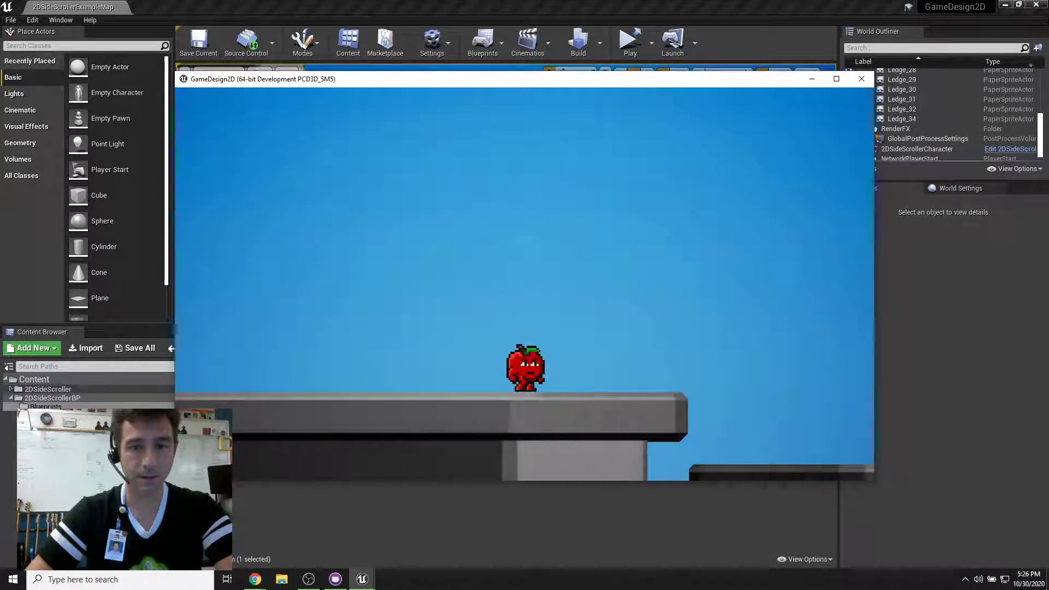
key("space")
key("Left")
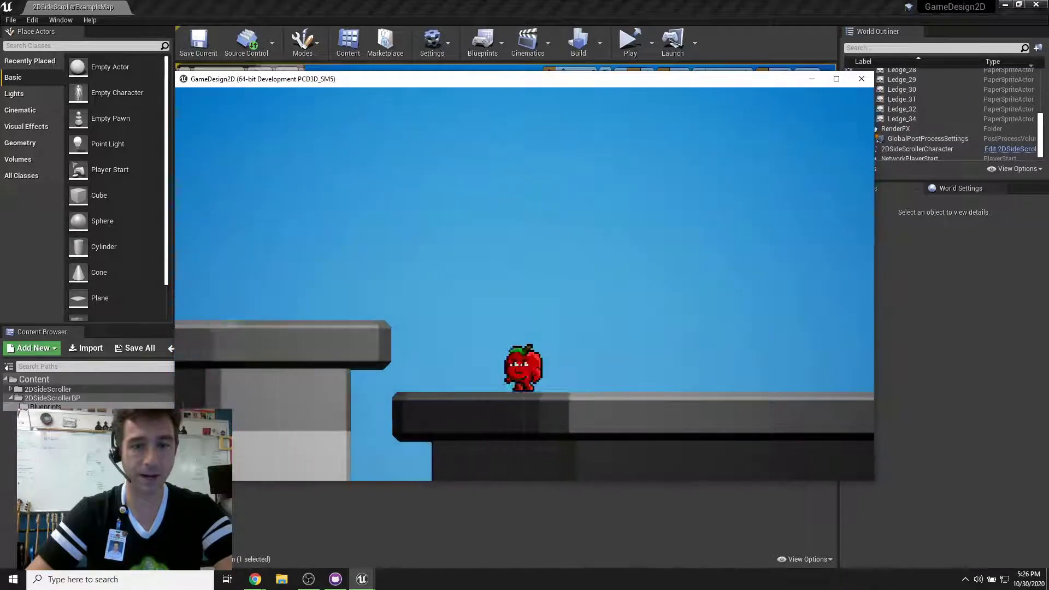
key("space")
key("Right")
key("space")
key("Left")
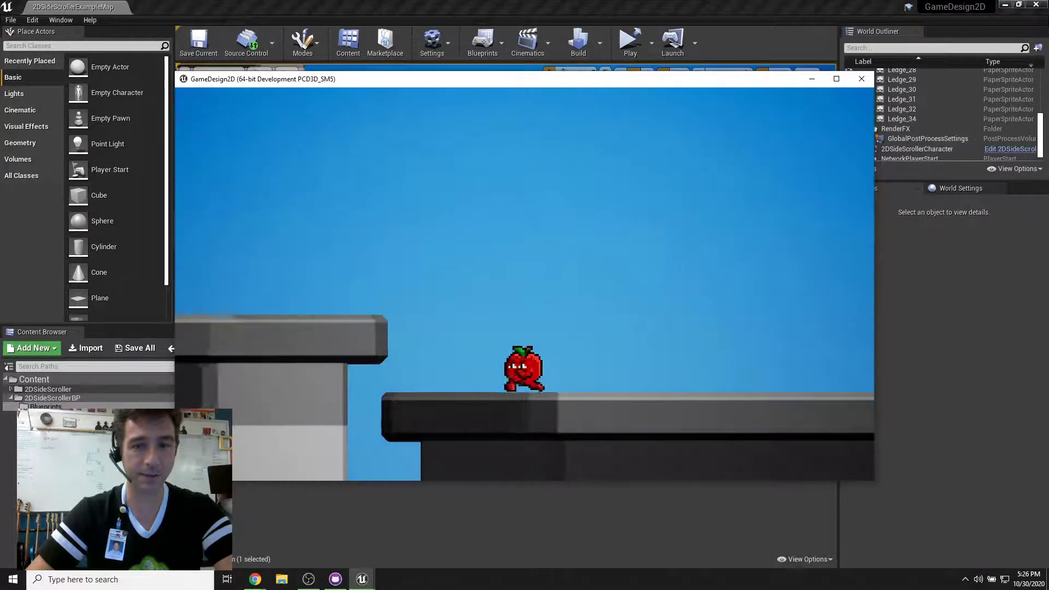
key("space")
key("space")
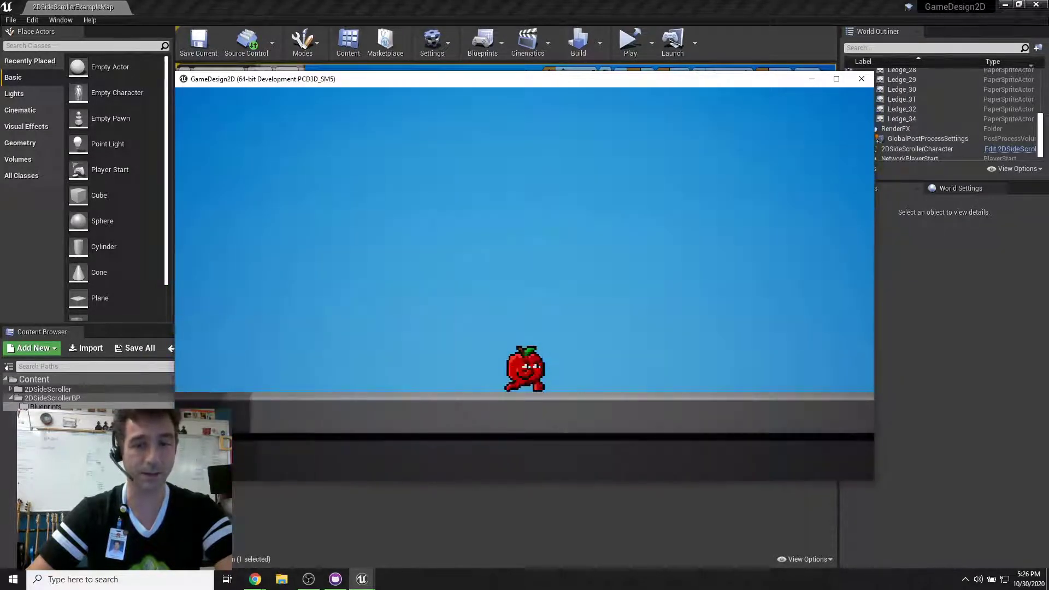
key("Right")
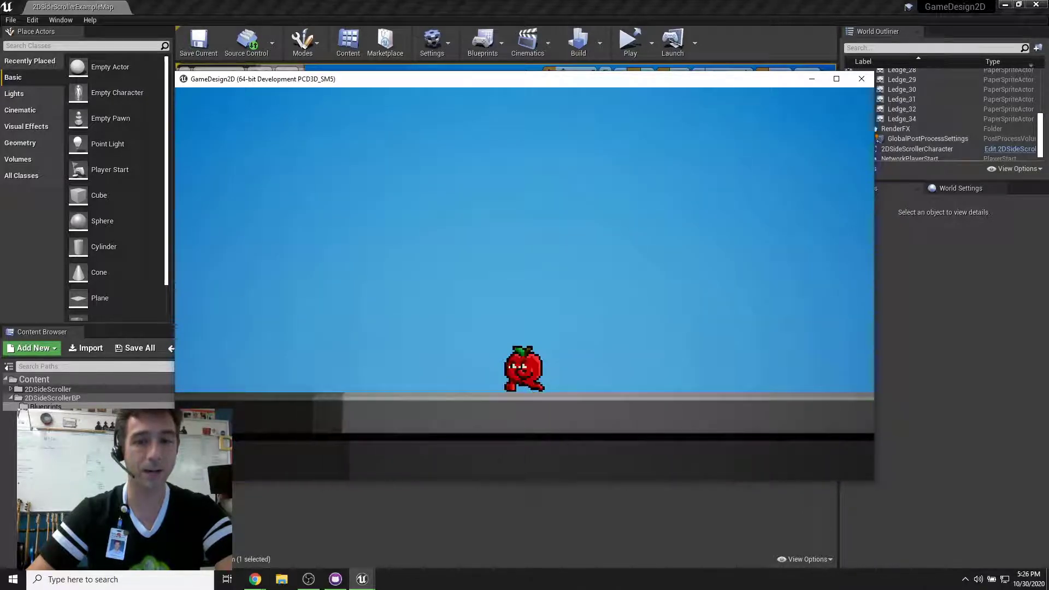
Make the character jump once more in the standalone game.
key("space")
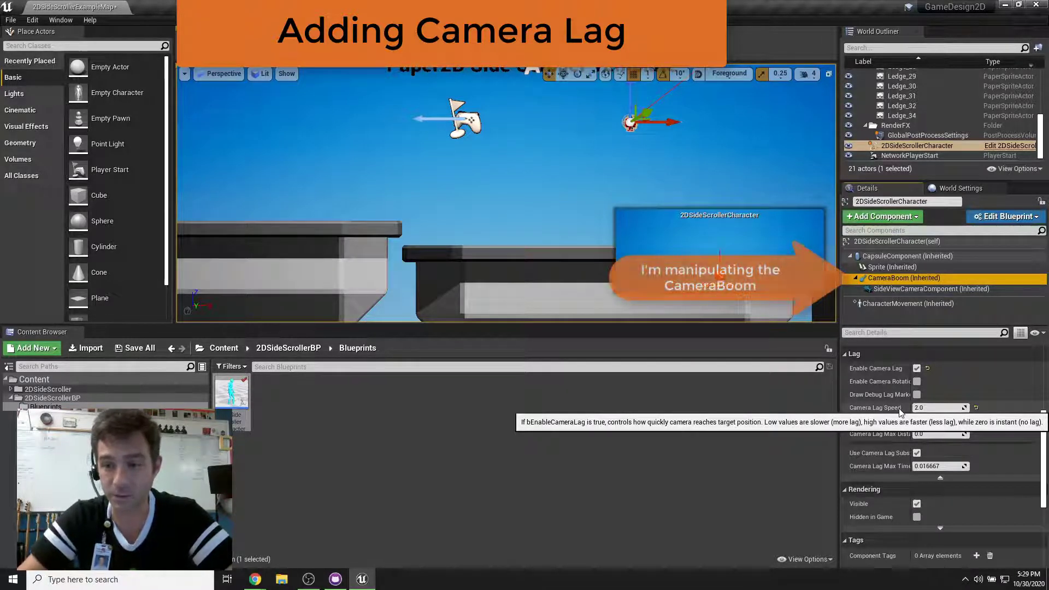
Set the CameraBoom's Camera Lag Speed to 20, enable camera rotation lag, and set the Camera Rotation Lag Speed to 20.
left_click(919, 409)
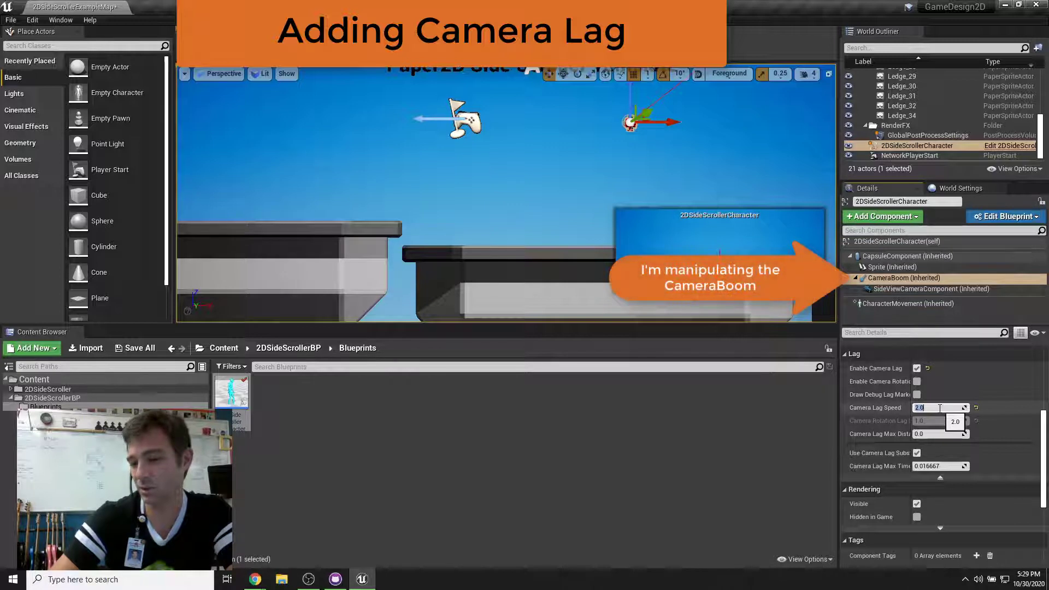
key("Return")
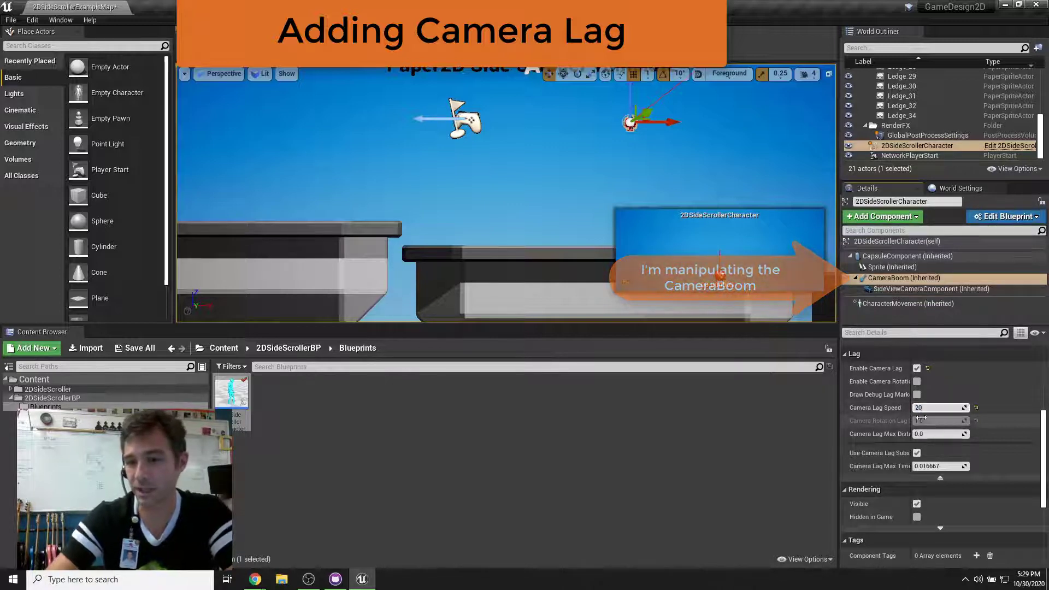
left_click(917, 381)
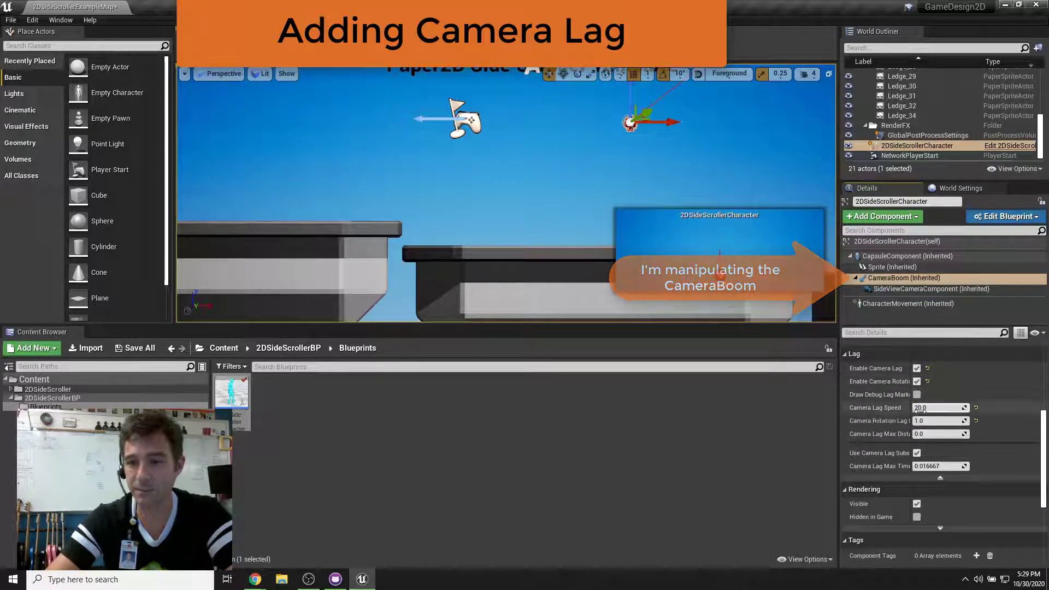
left_click(924, 421)
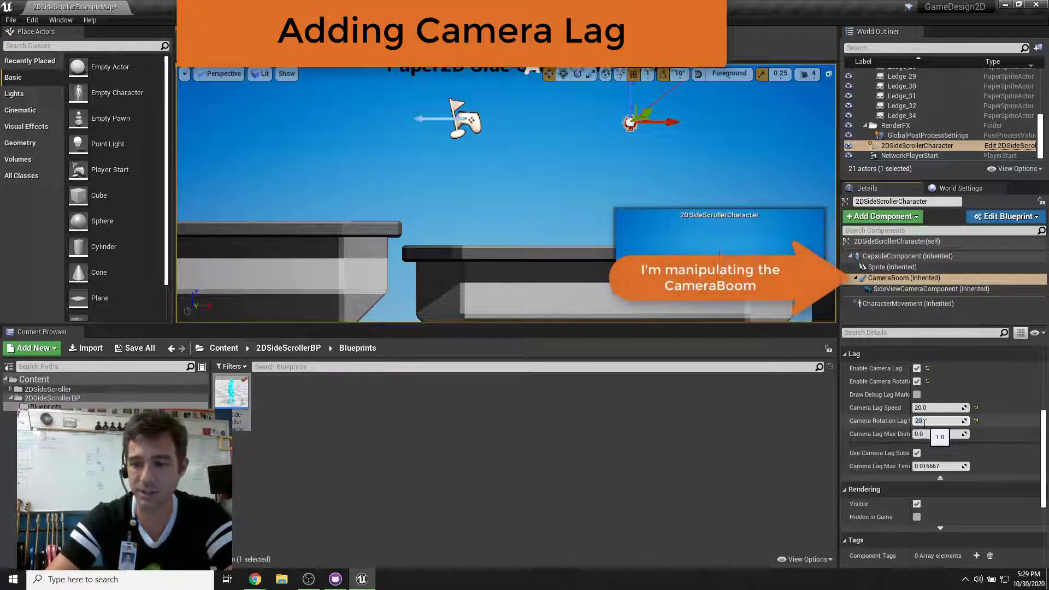
key("Return")
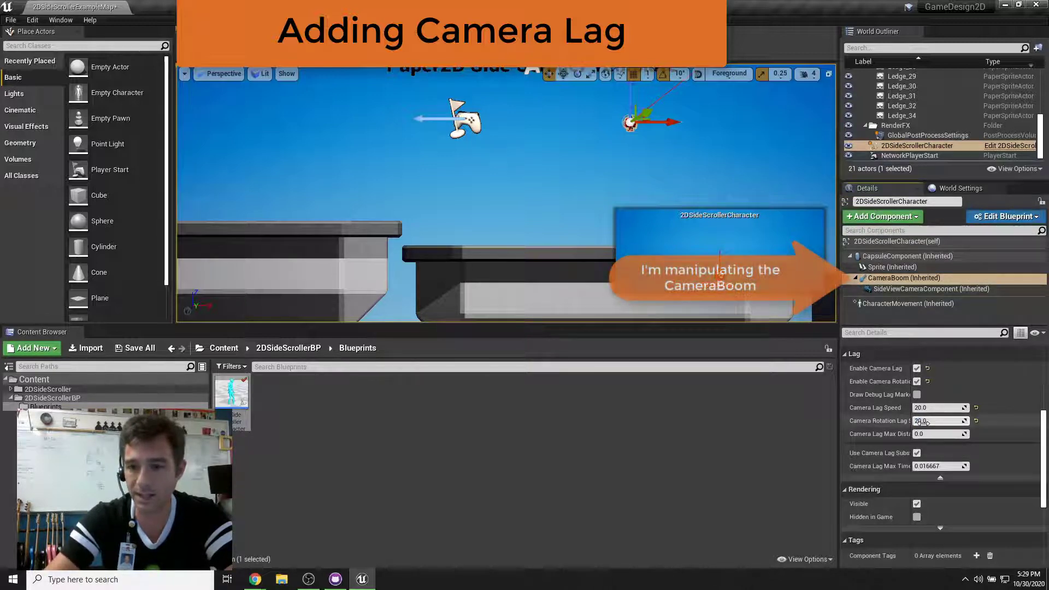
Play-test the camera lag in the viewport by running and jumping both ways, and stop the session.
left_click(640, 51)
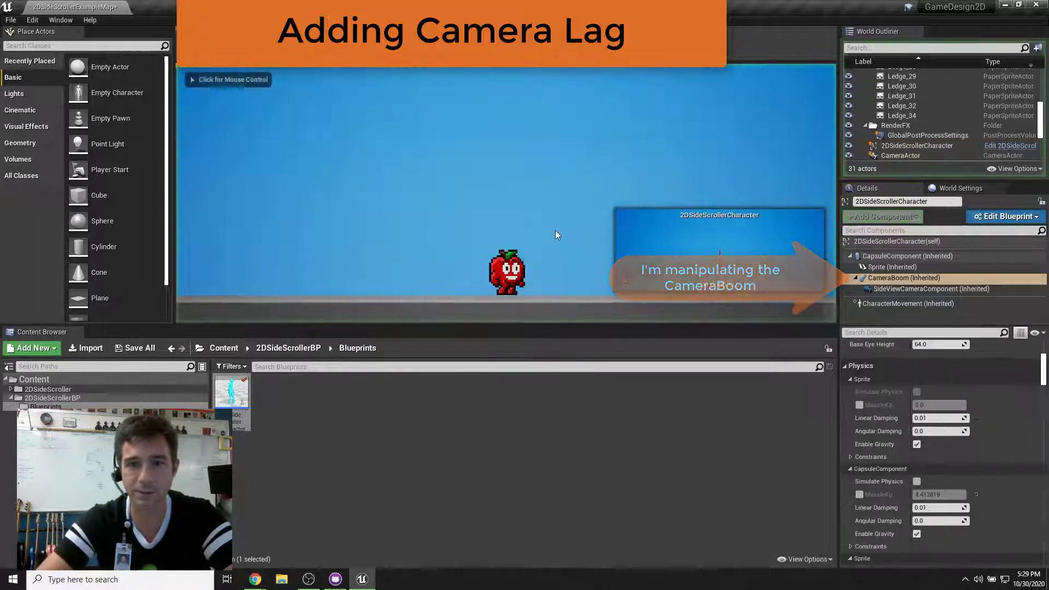
left_click(555, 230)
key("a")
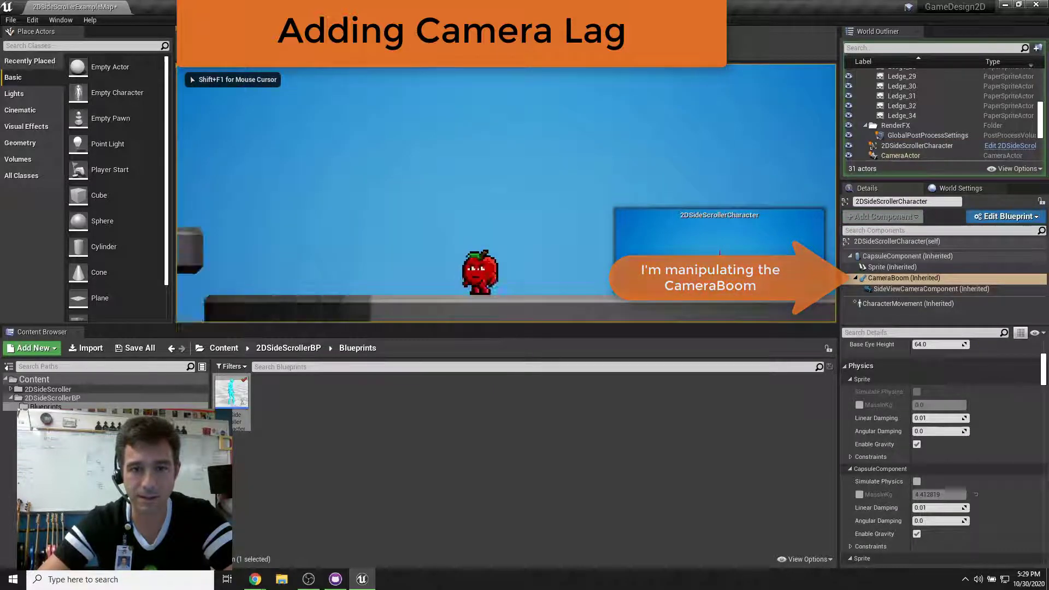
key("space")
key("d")
key("space")
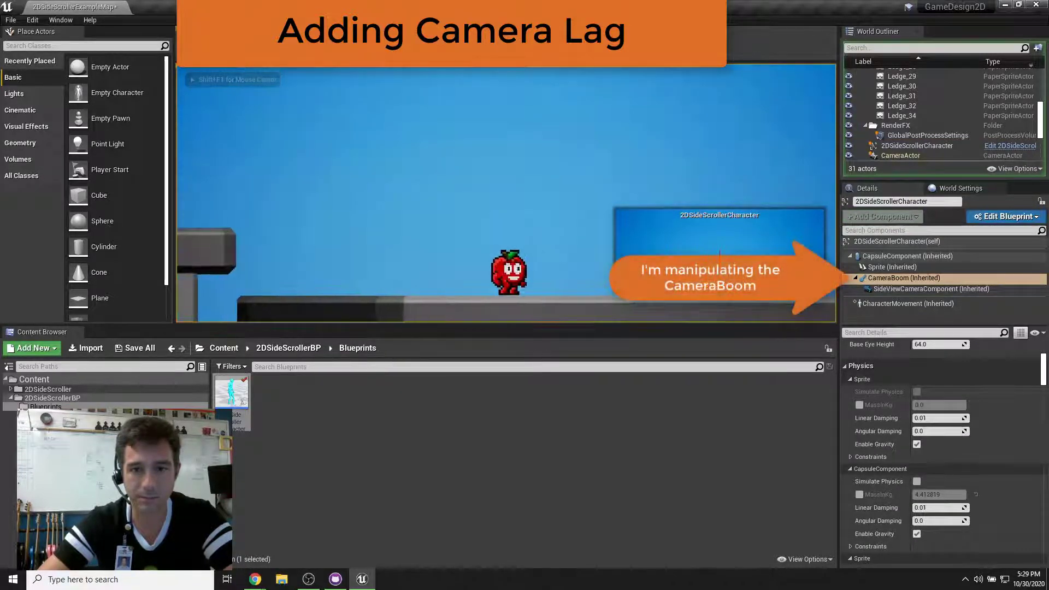
key("Escape")
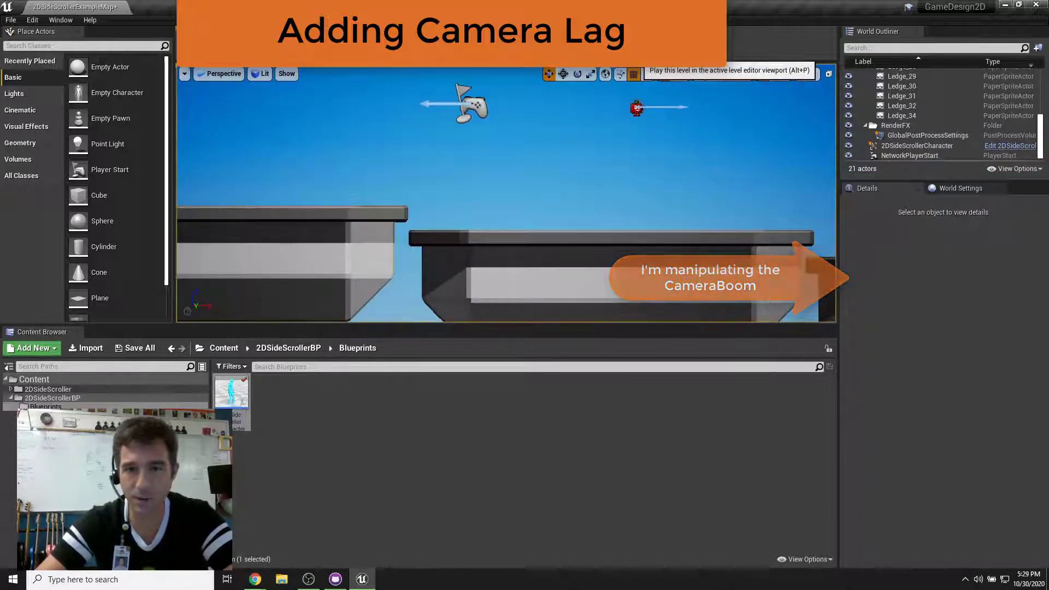
Enlarge the viewport and slightly lower the Z Socket Offset of the 2DSideScrollerCharacter's CameraBoom.
left_click(638, 107)
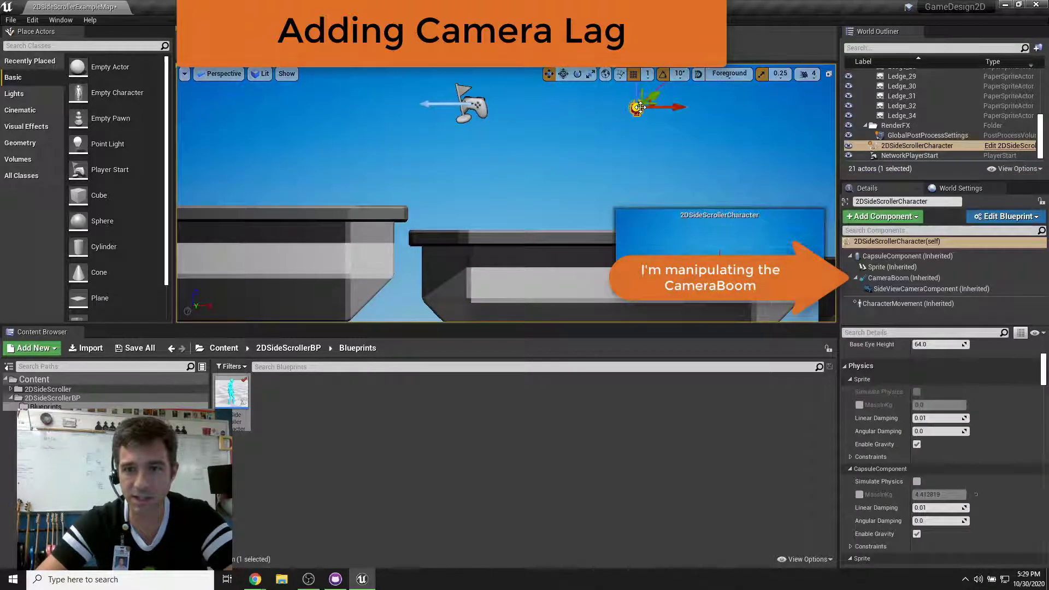
left_click(904, 278)
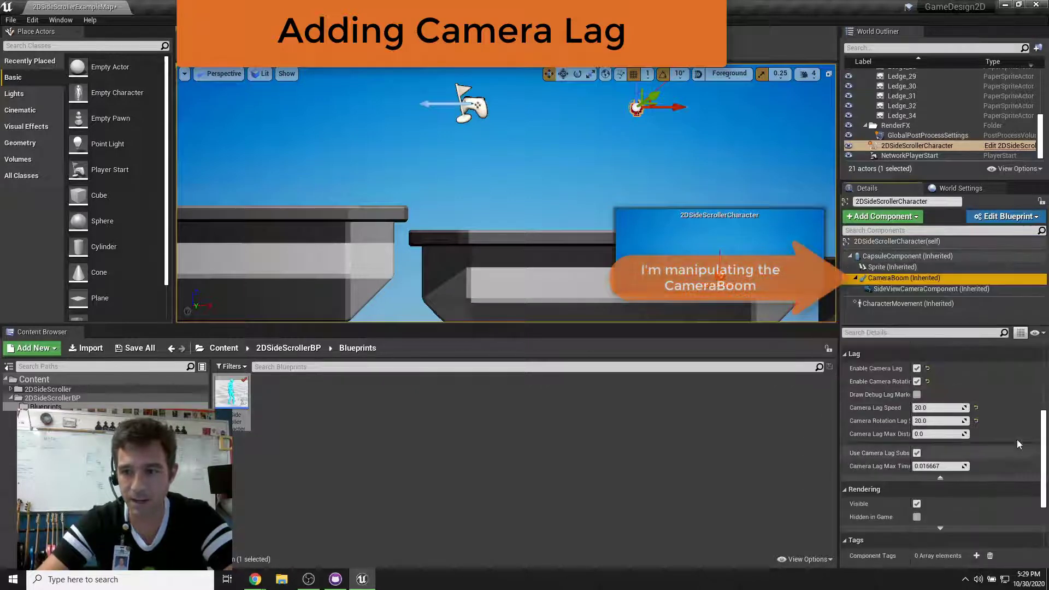
mouse_move(1045, 423)
left_mouse_down()
mouse_move(1045, 445)
mouse_move(1046, 421)
left_mouse_up()
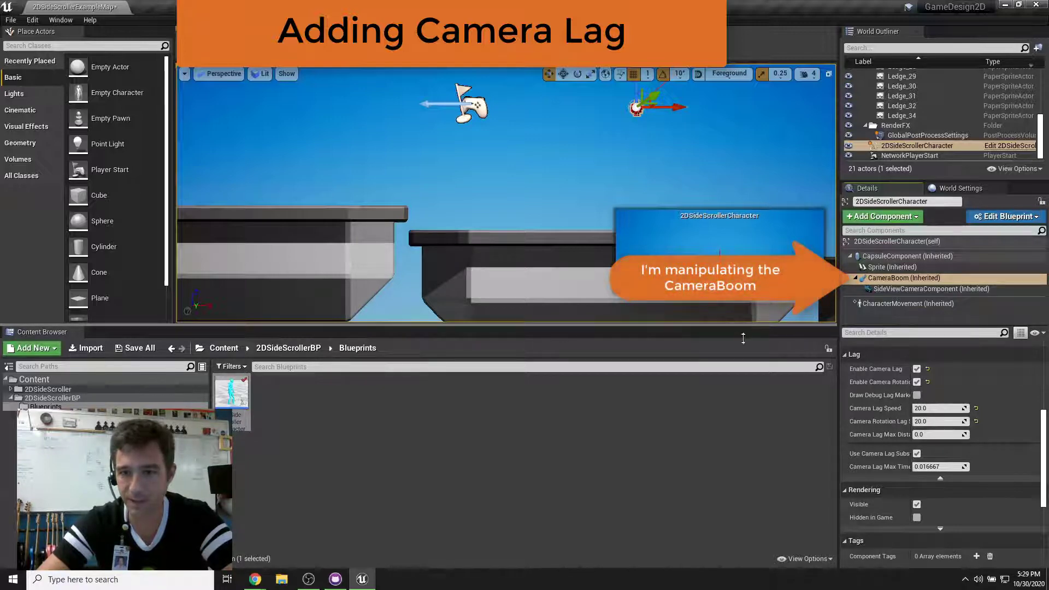
left_click_drag(743, 325, 743, 474)
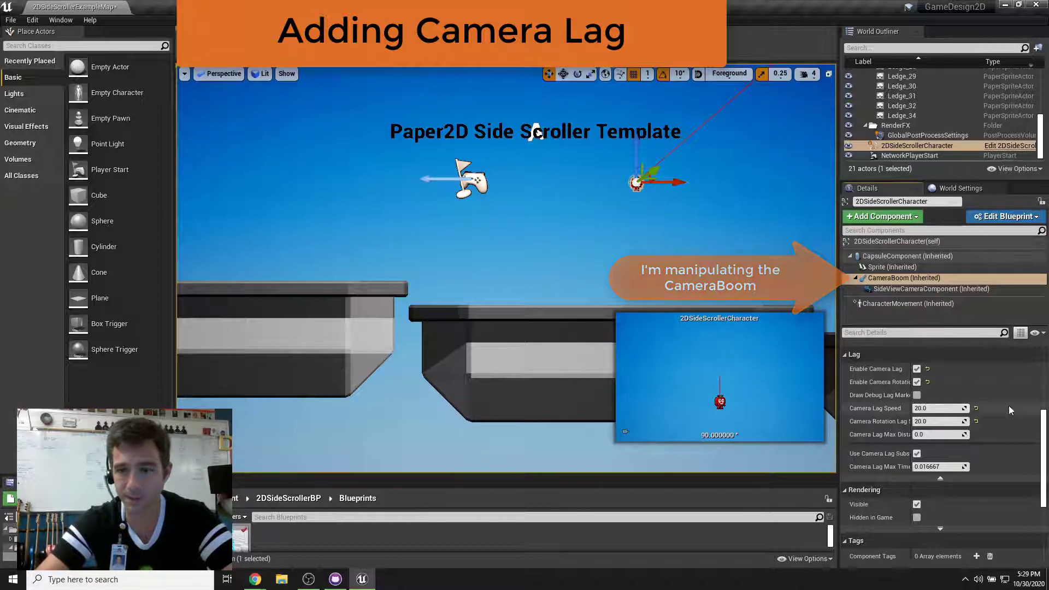
scroll(1044, 428, "up", 4)
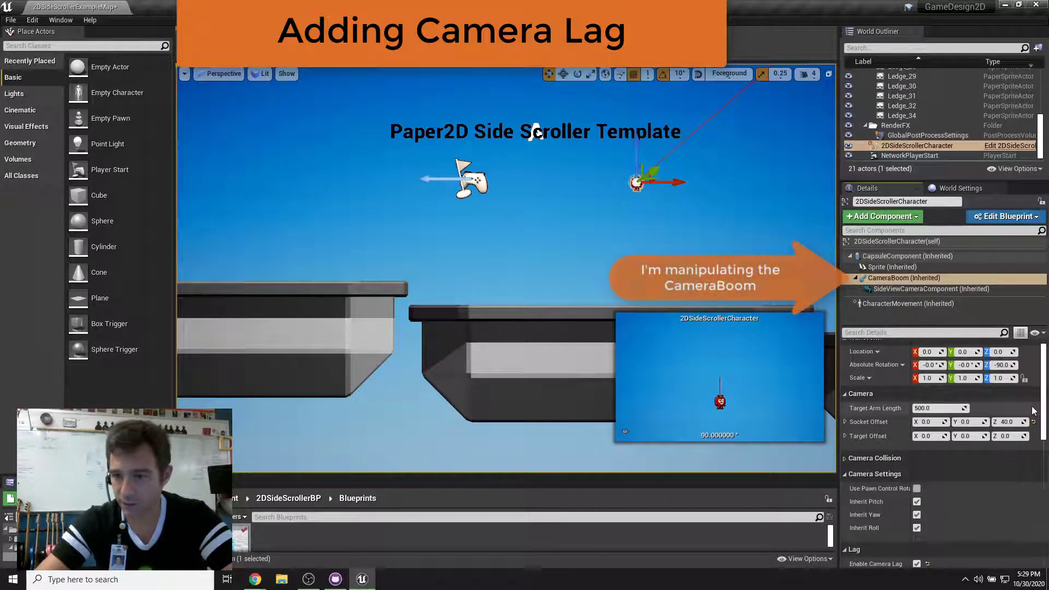
left_click_drag(1011, 422, 1010, 420)
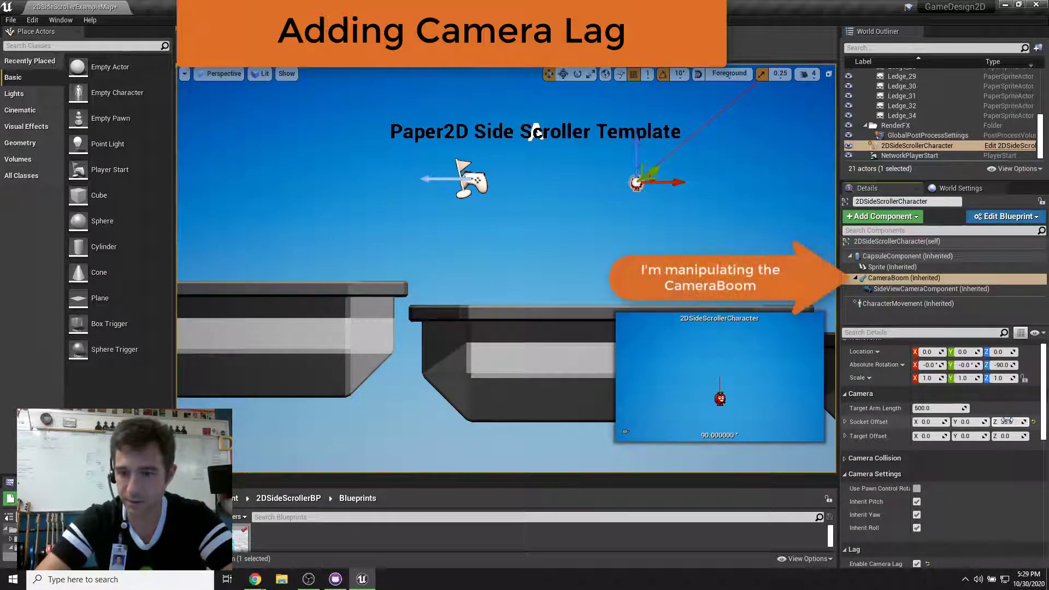
Play-test the camera framing and lag by running and jumping back and forth across the ledges, and stop the session.
left_click(601, 47)
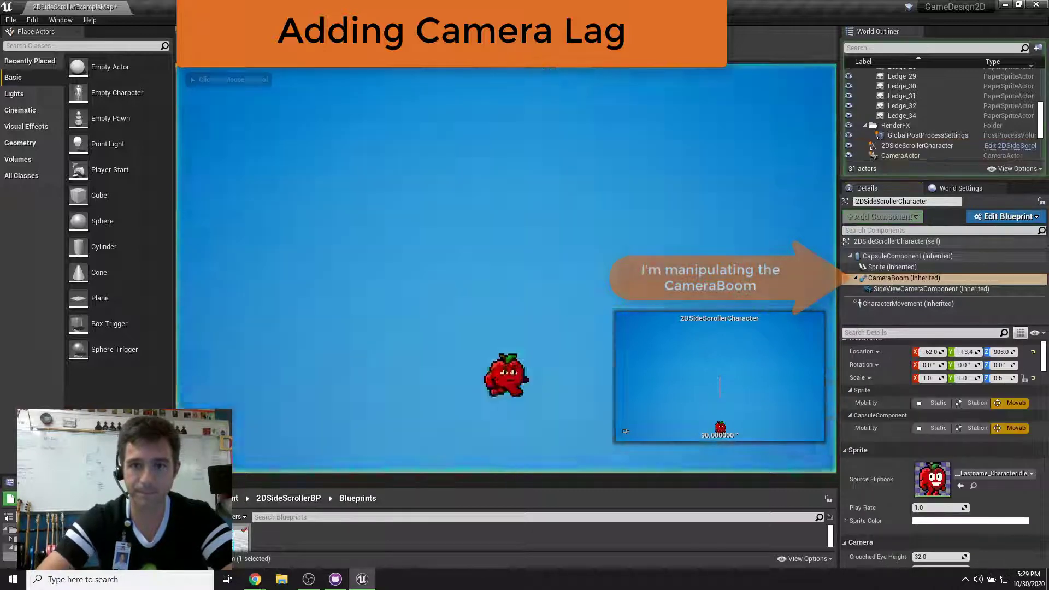
left_click(601, 129)
key("space")
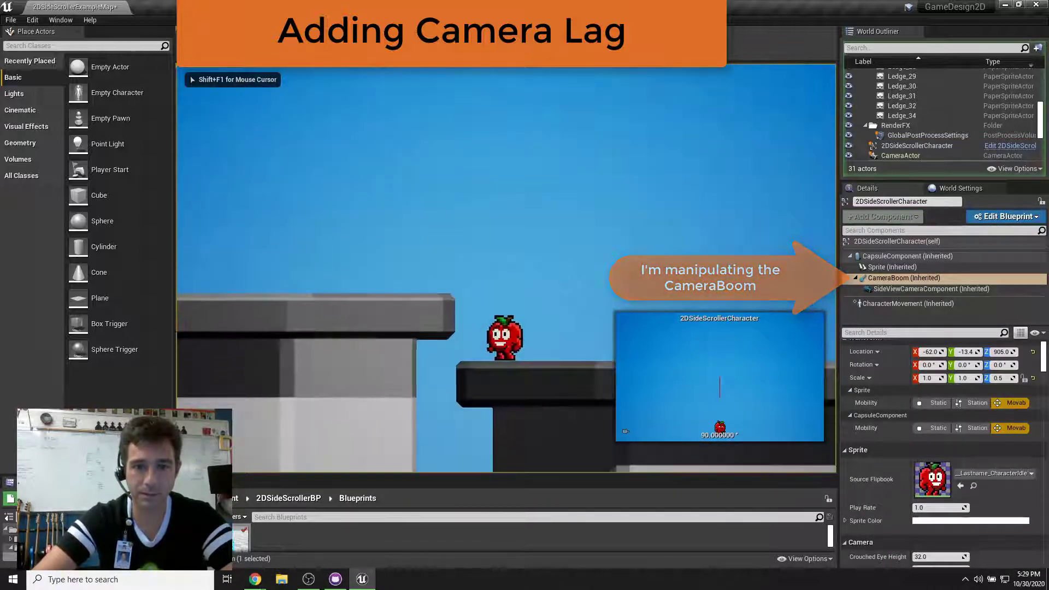
key("d")
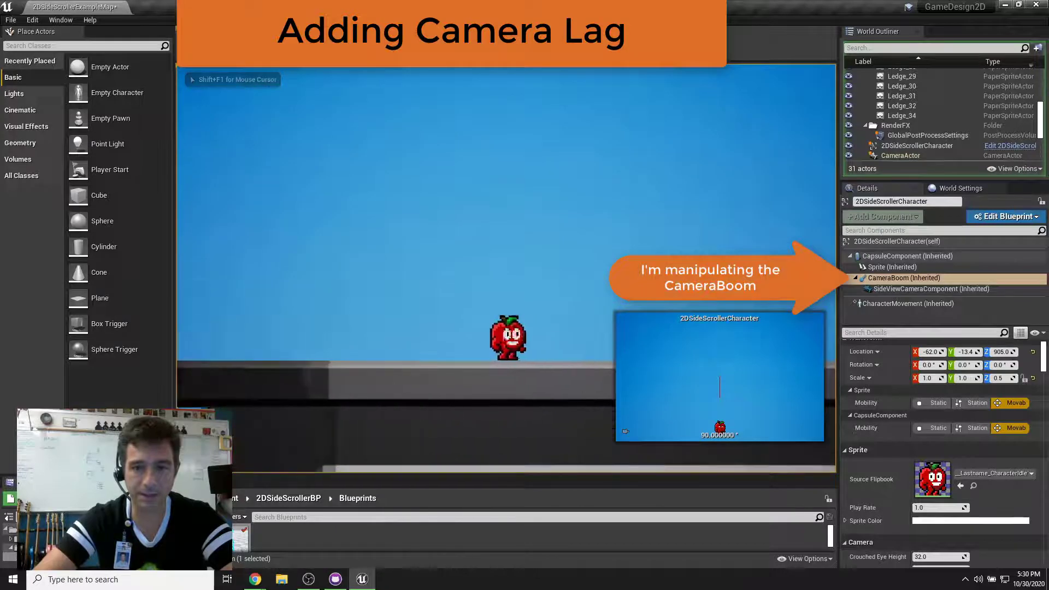
key("a")
key("space")
key("d")
key("space")
key("a")
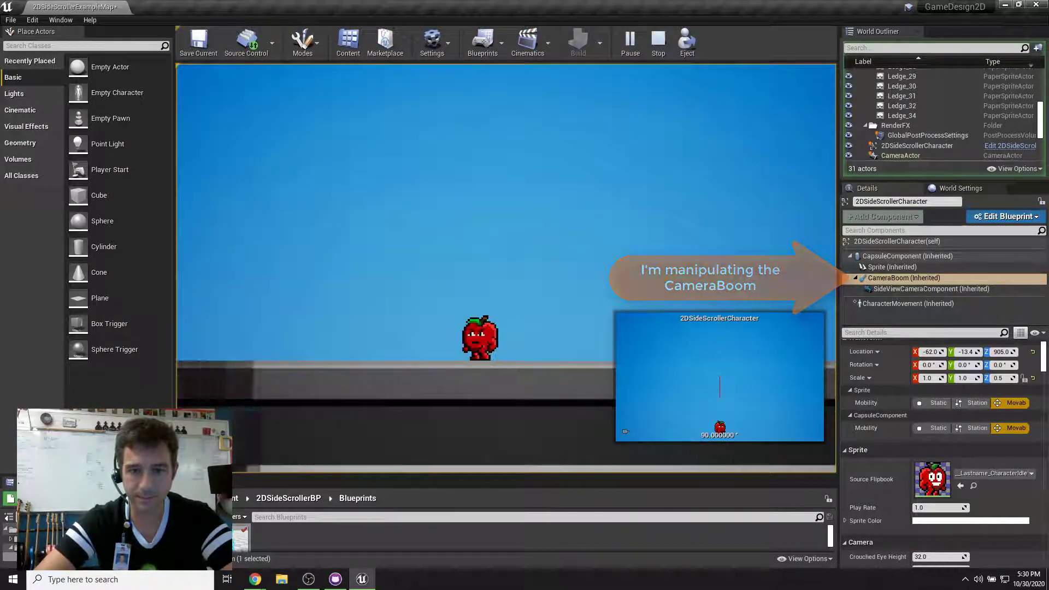
key("space")
key("d")
key("space")
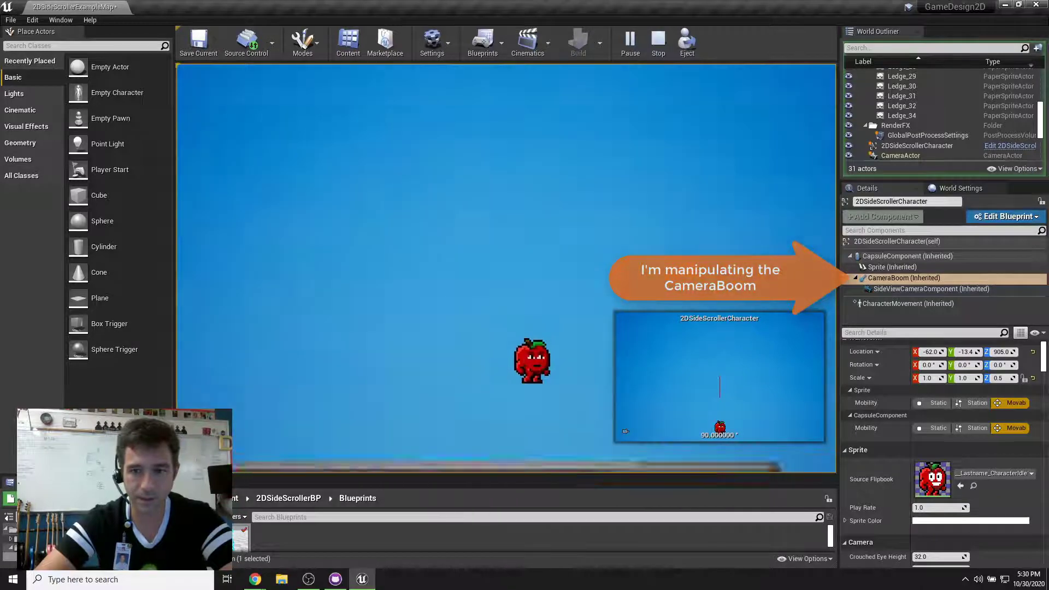
key("a")
key("d")
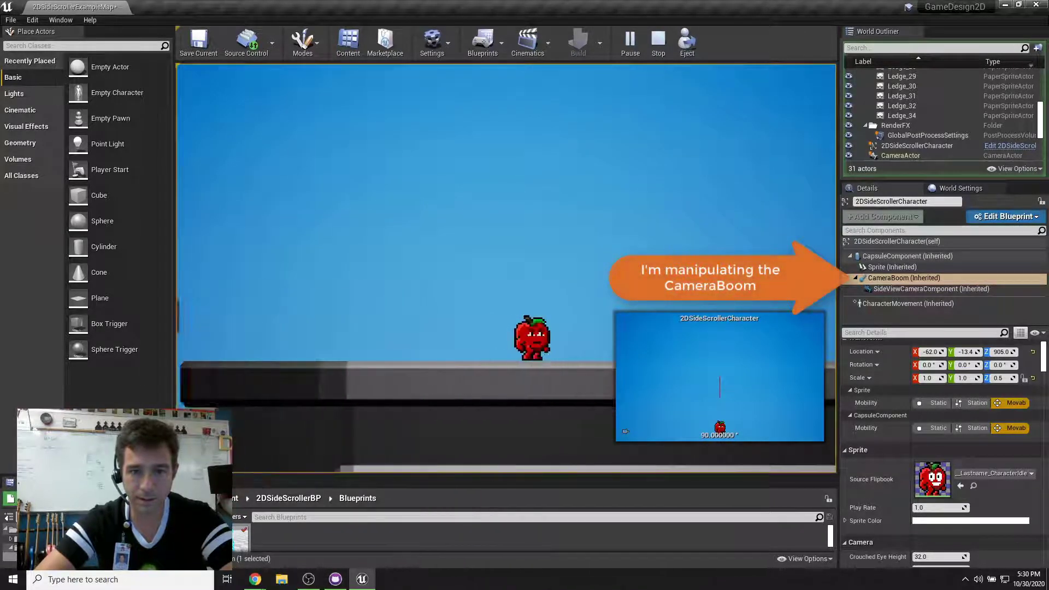
key("a")
key("d")
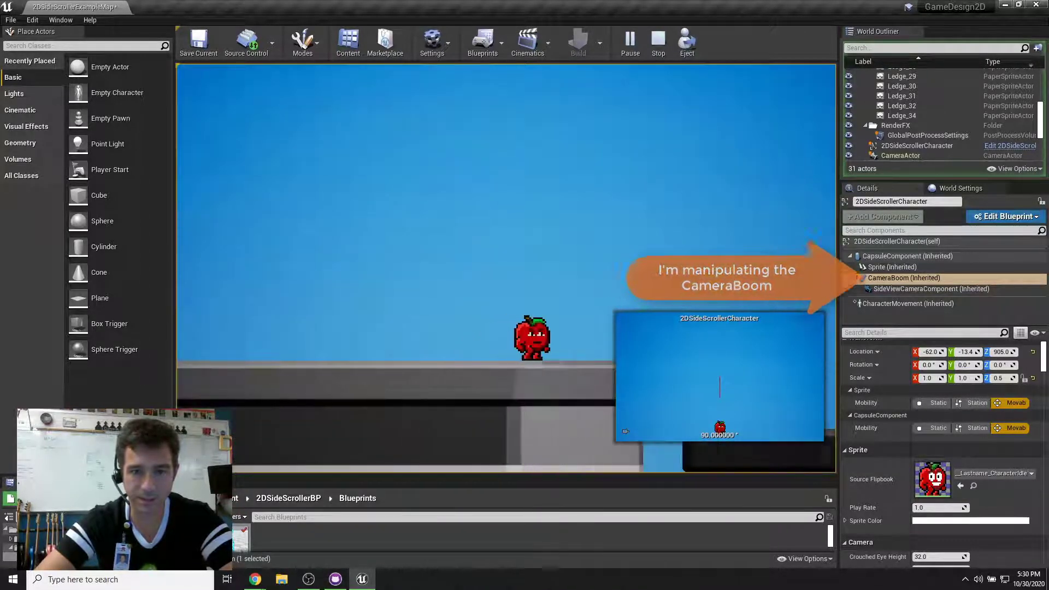
key("a")
key("space")
key("space")
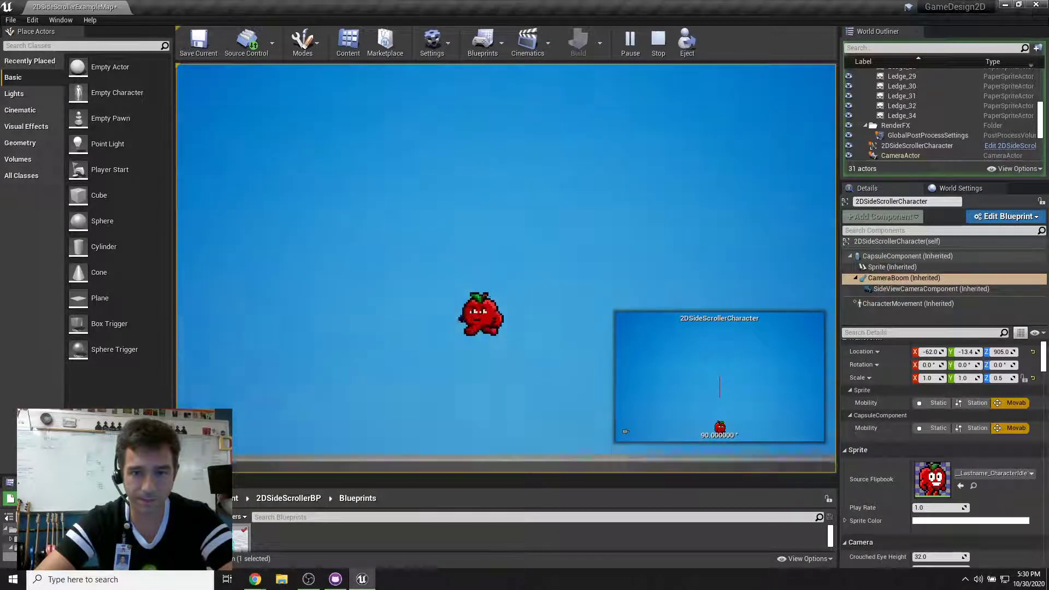
key("space")
key("d")
key("space")
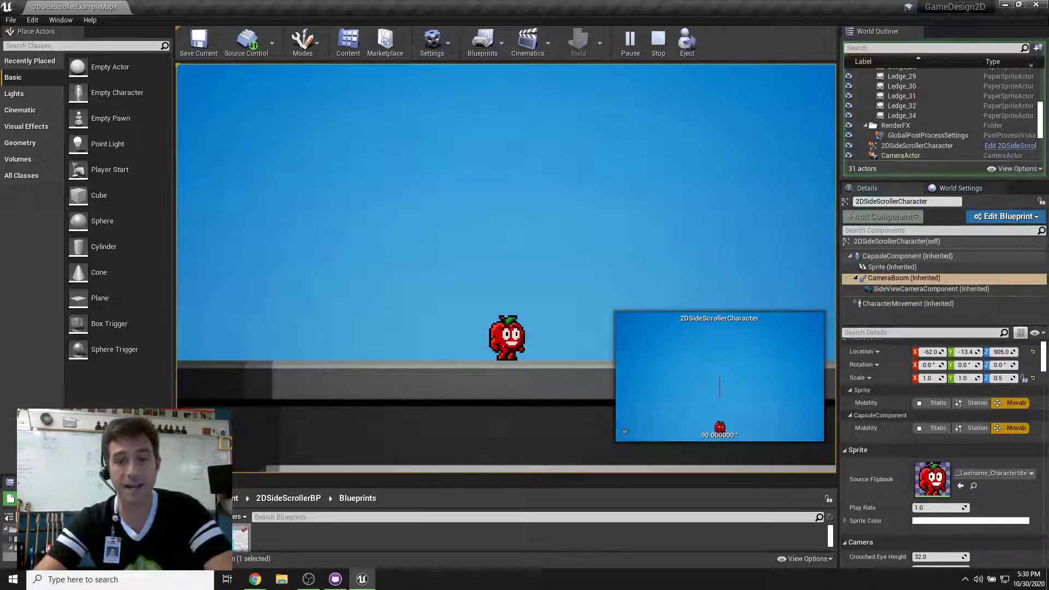
key("Escape")
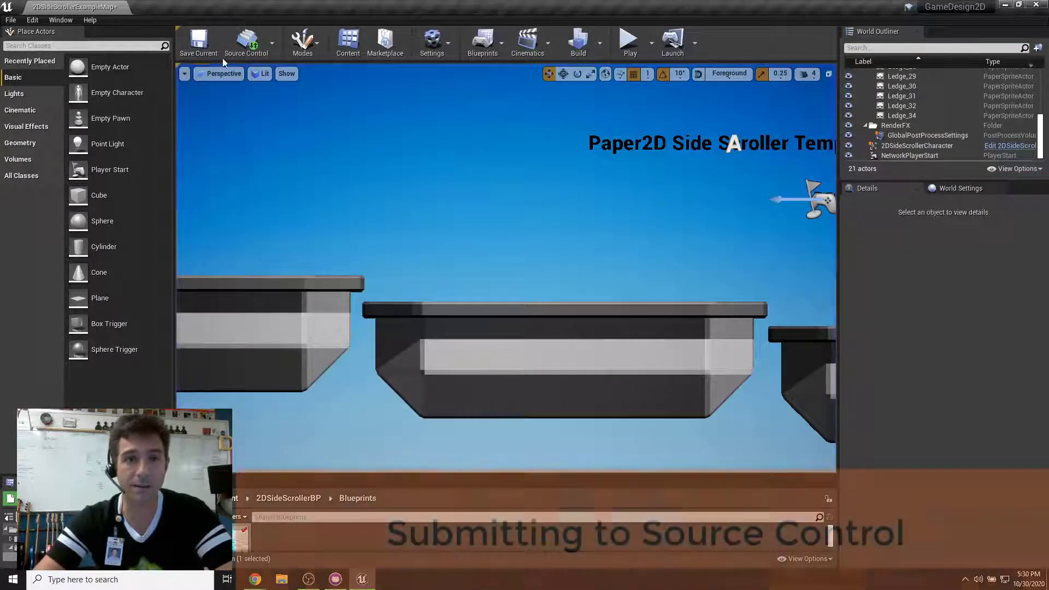
Save the map and its BuiltData, and submit all changed files to source control with the description "Changed Character Size & Cam settings".
left_click(247, 42)
left_click(280, 103)
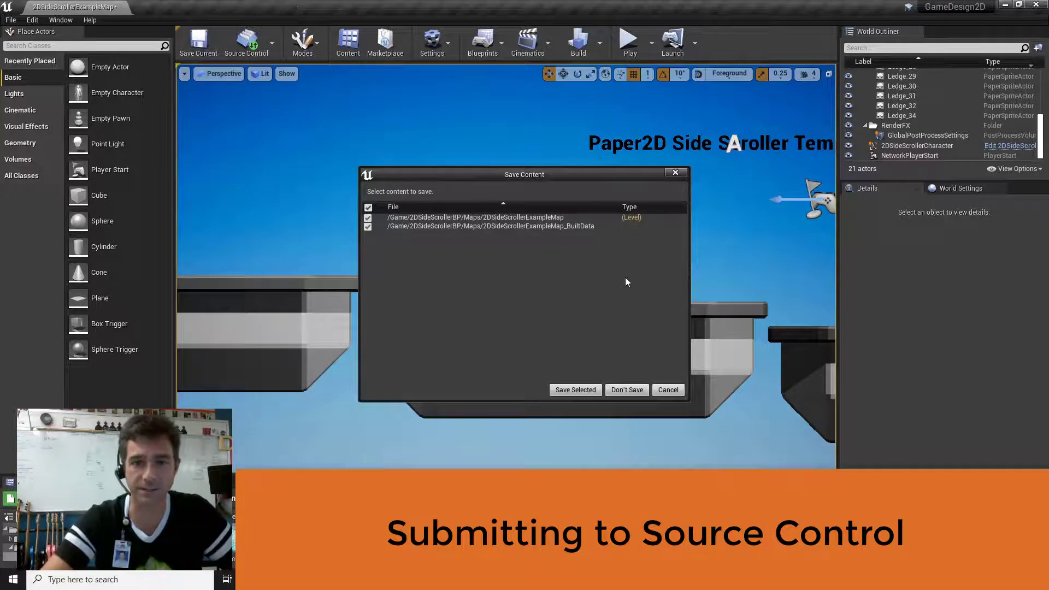
left_click(588, 392)
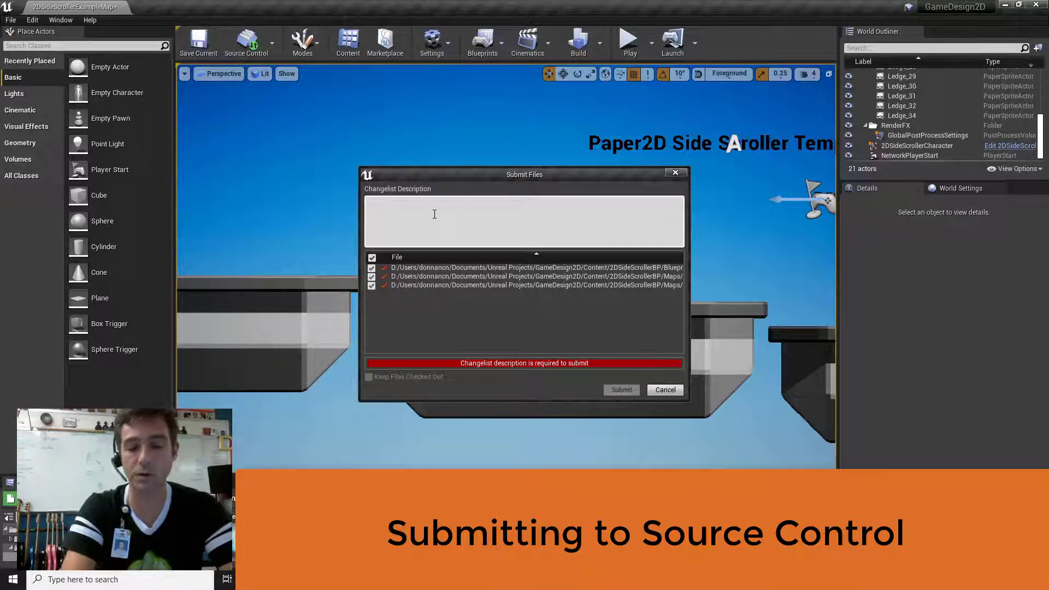
type("Ch")
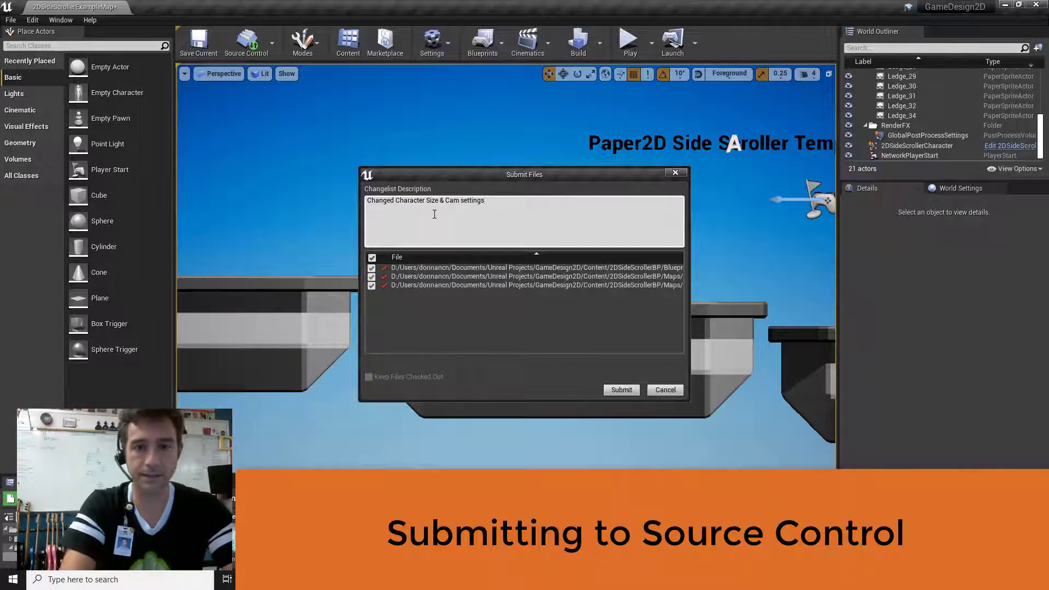
left_click(628, 389)
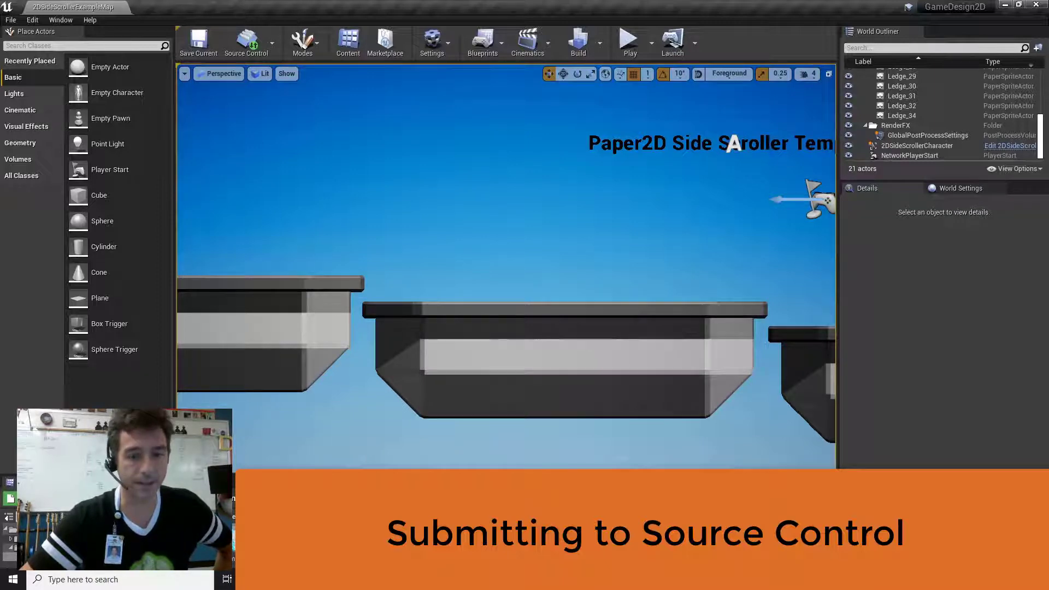
Switch to GitHub Desktop and push the local GameDesign2D commit to origin.
key("alt+Tab")
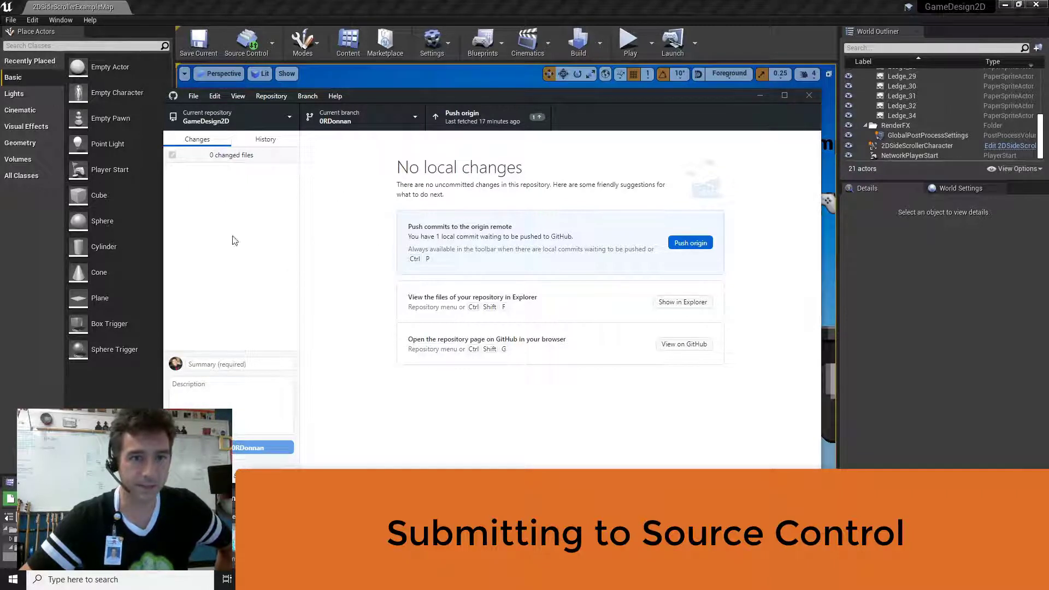
left_click(692, 244)
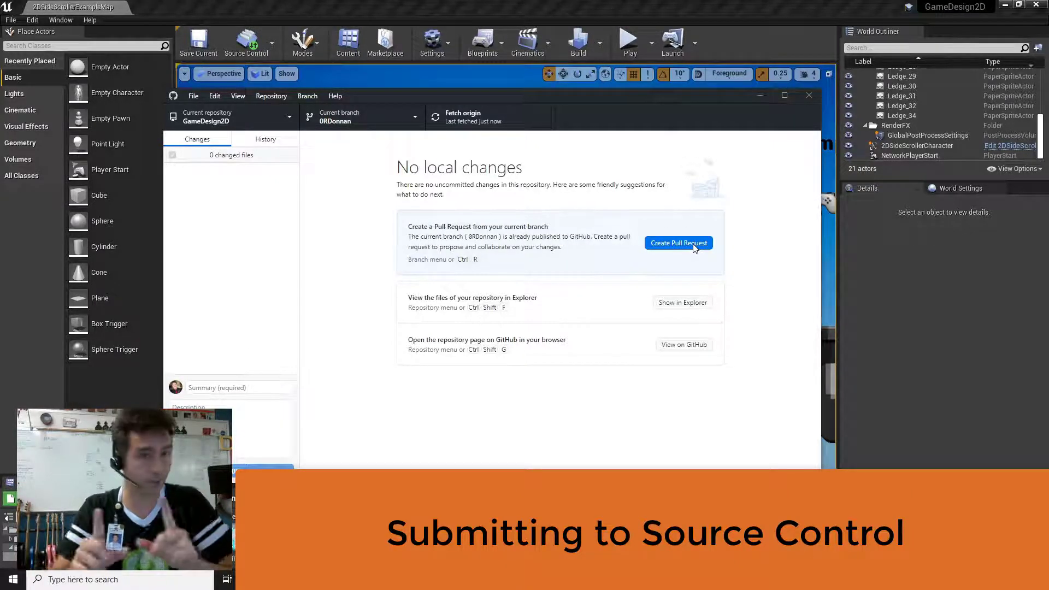
Check the current branch and the commit history of the GameDesign2D repository, and return to the list of changed files.
left_click(339, 122)
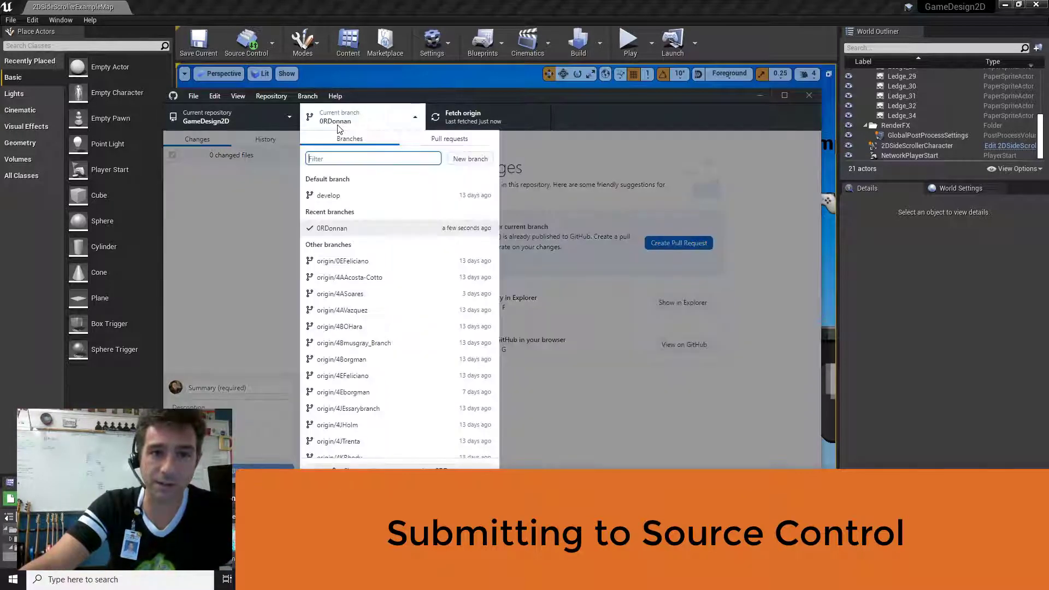
left_click(338, 128)
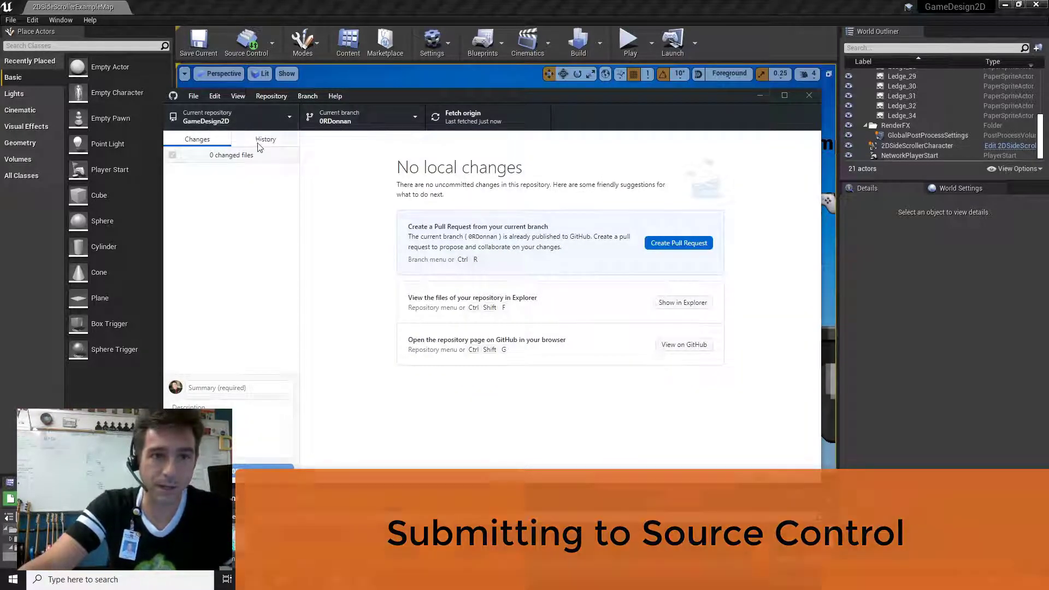
left_click(263, 141)
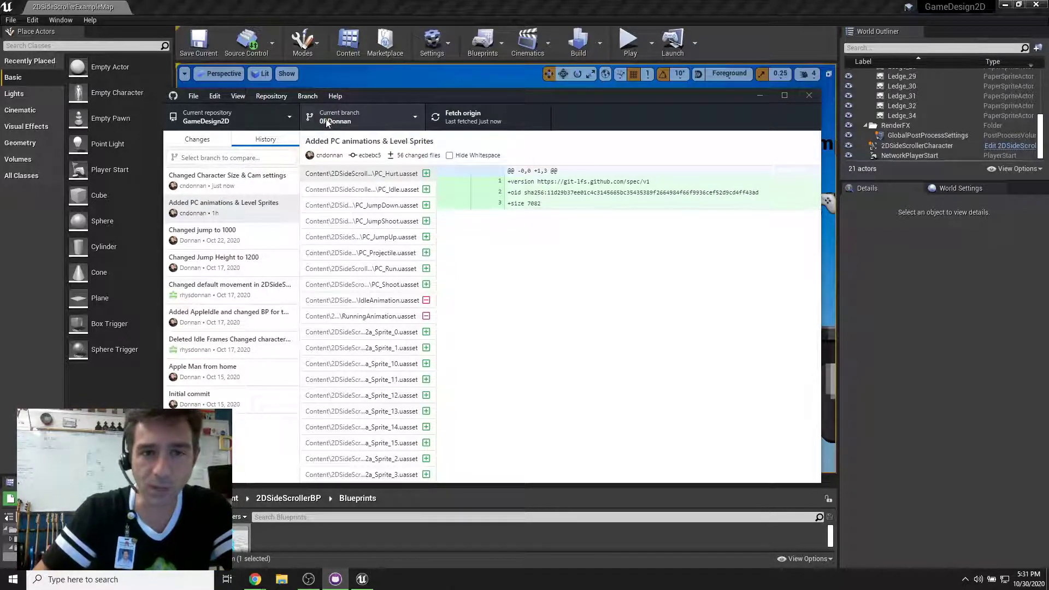
left_click(252, 125)
left_click(253, 125)
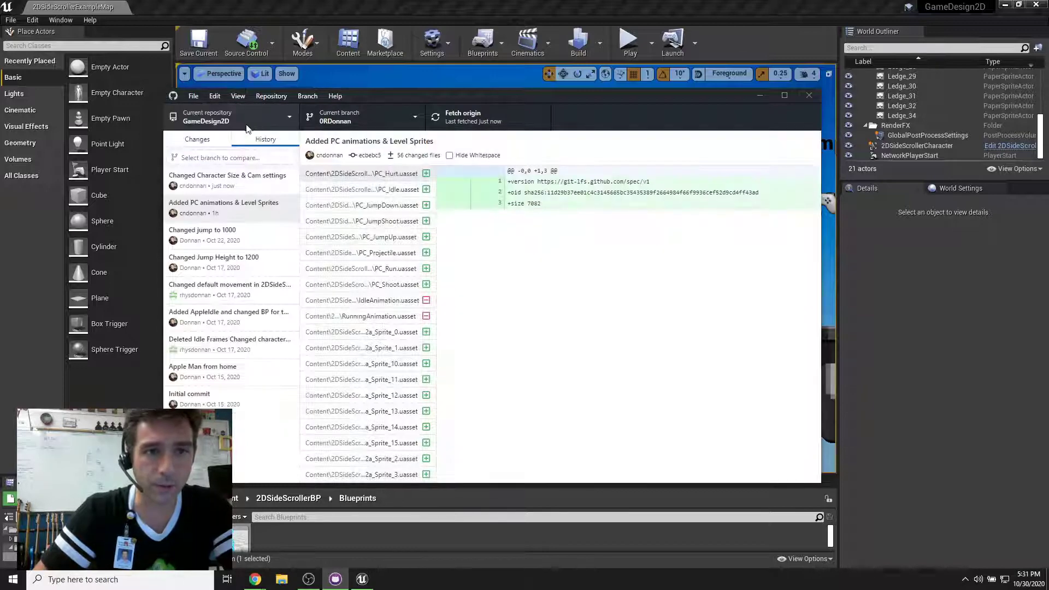
left_click(198, 138)
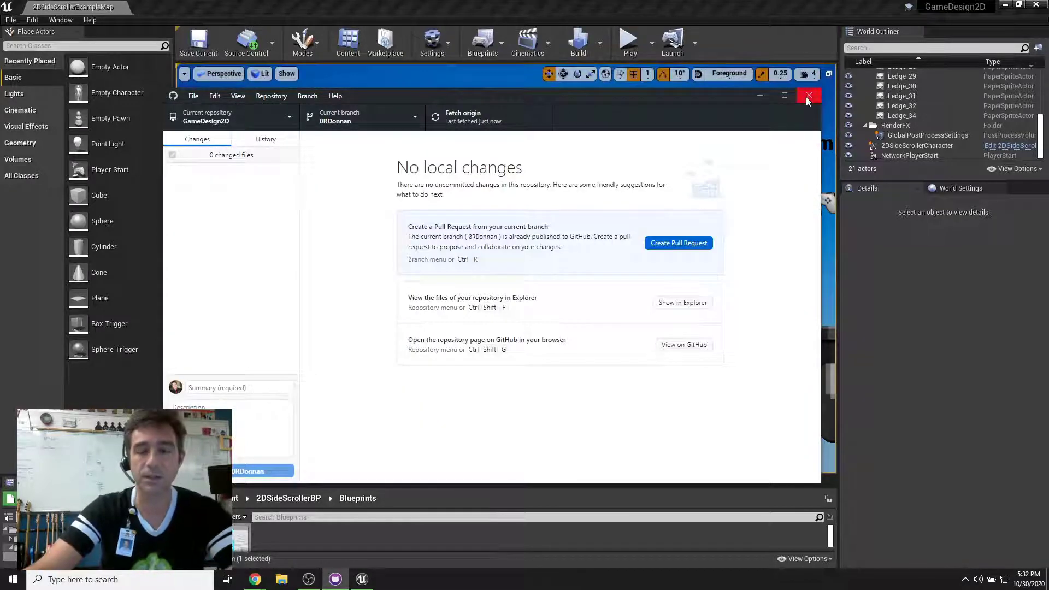